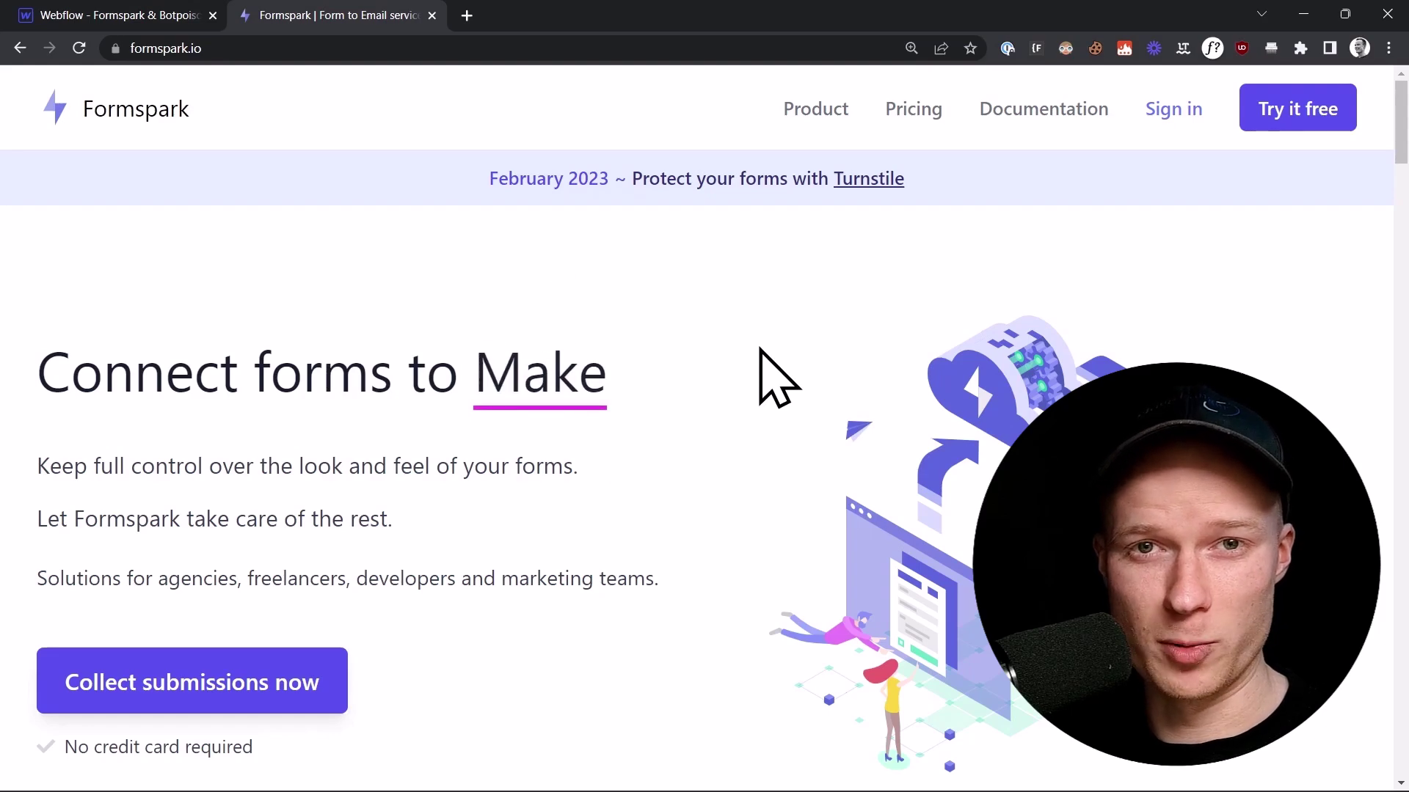
Step: Return to the Webflow Designer showing the Formspark Setup contact form
key("ctrl+shift+Tab")
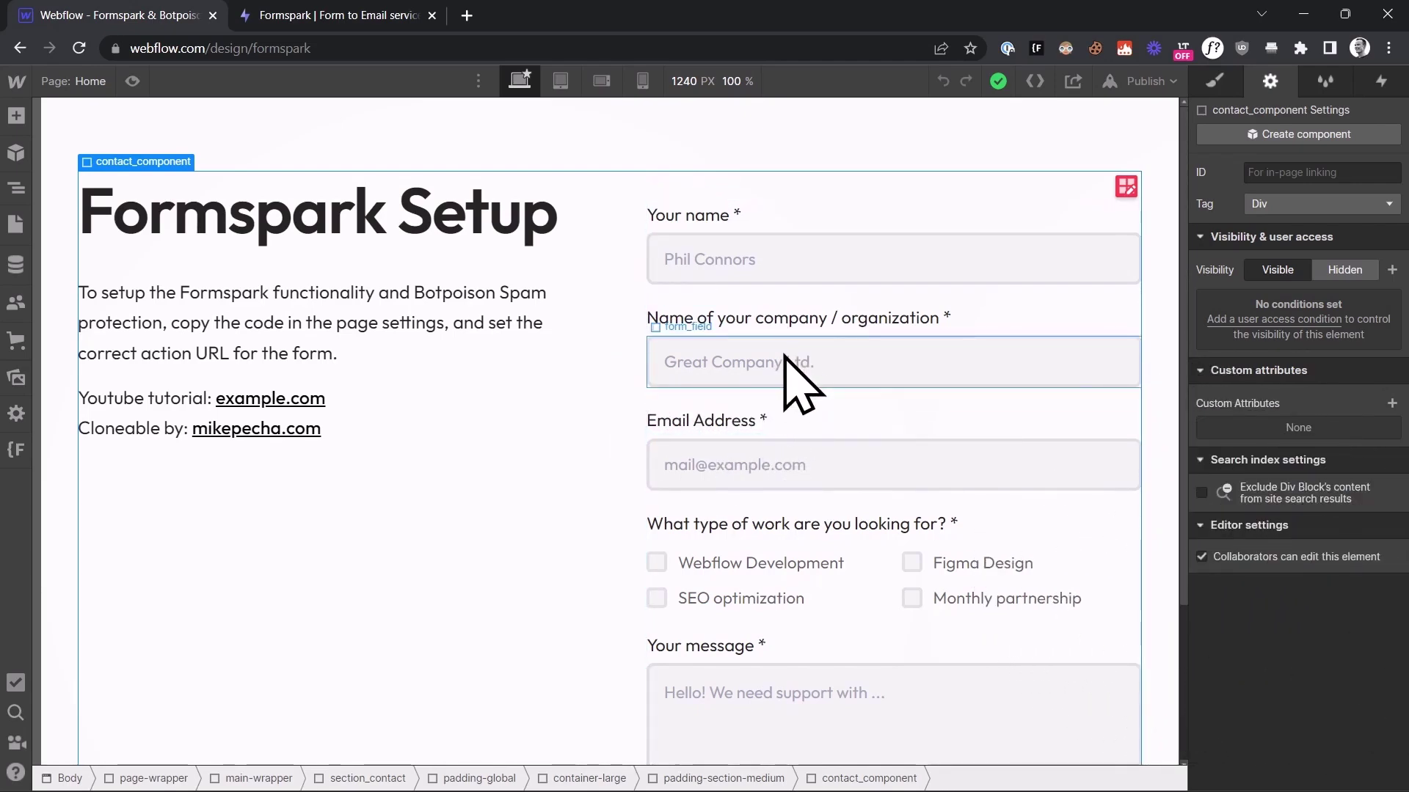
Step: Inspect the company field's Form and Text Field settings, then return to the Formspark homepage
left_click(784, 356)
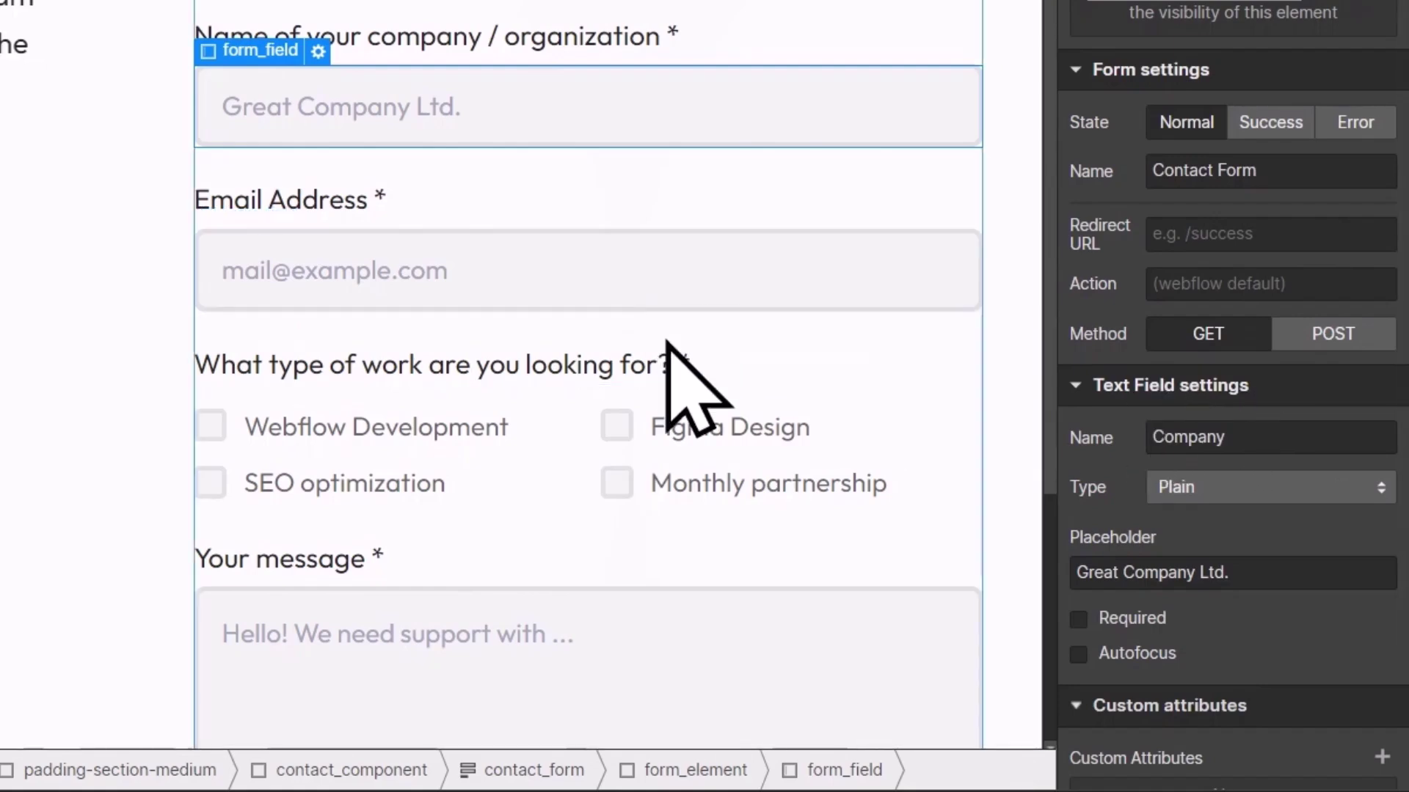
scroll(677, 383, "down", 4)
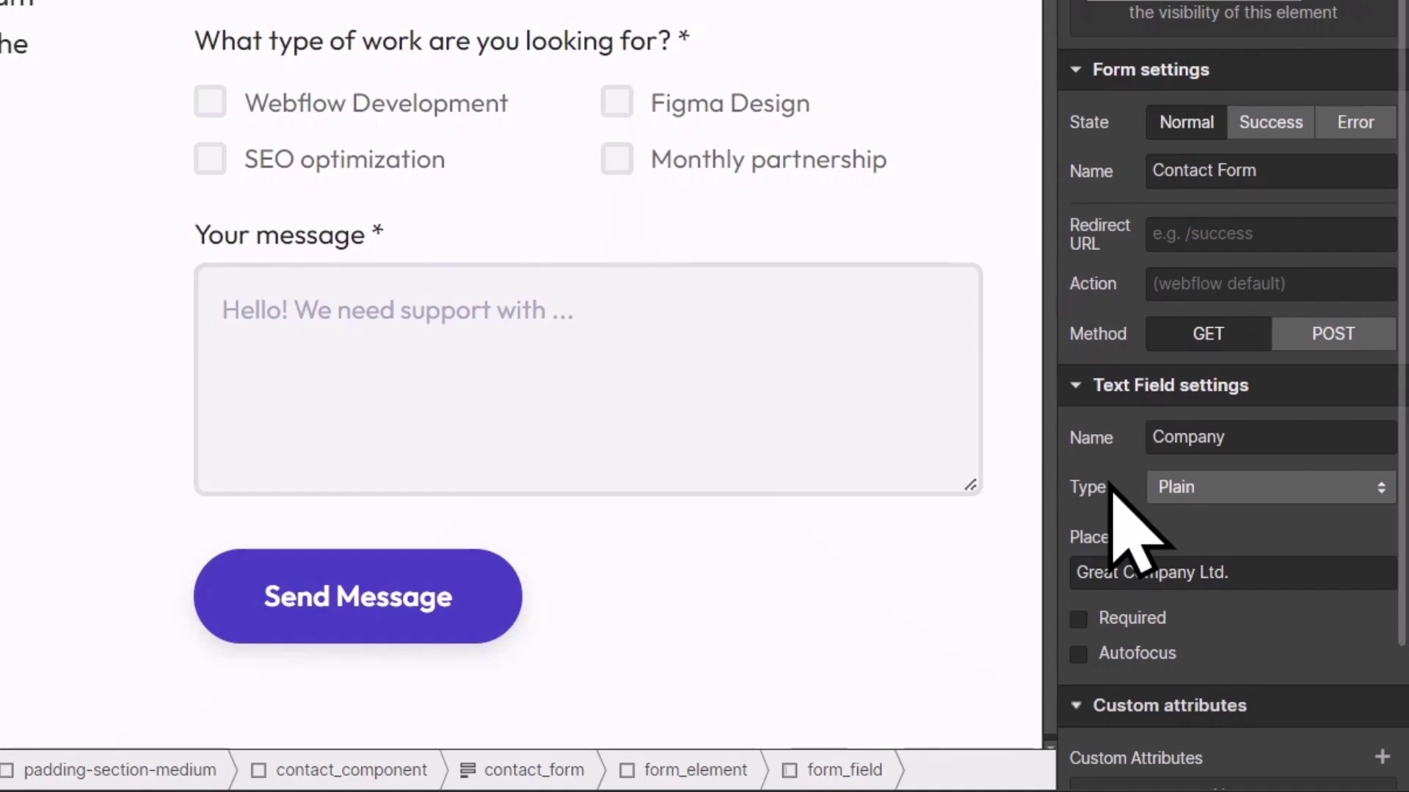
scroll(389, 294, "up", 2)
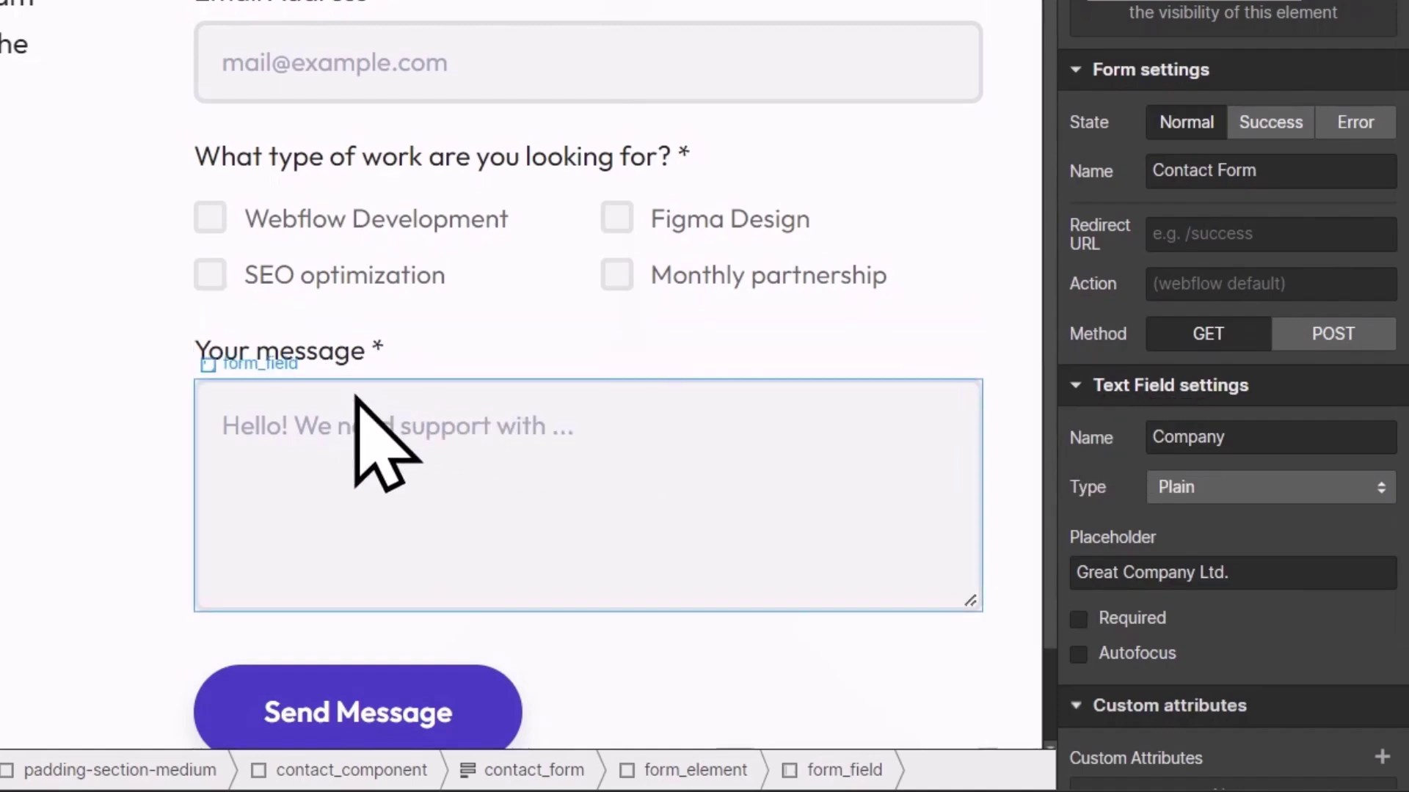
scroll(265, 270, "up", 2)
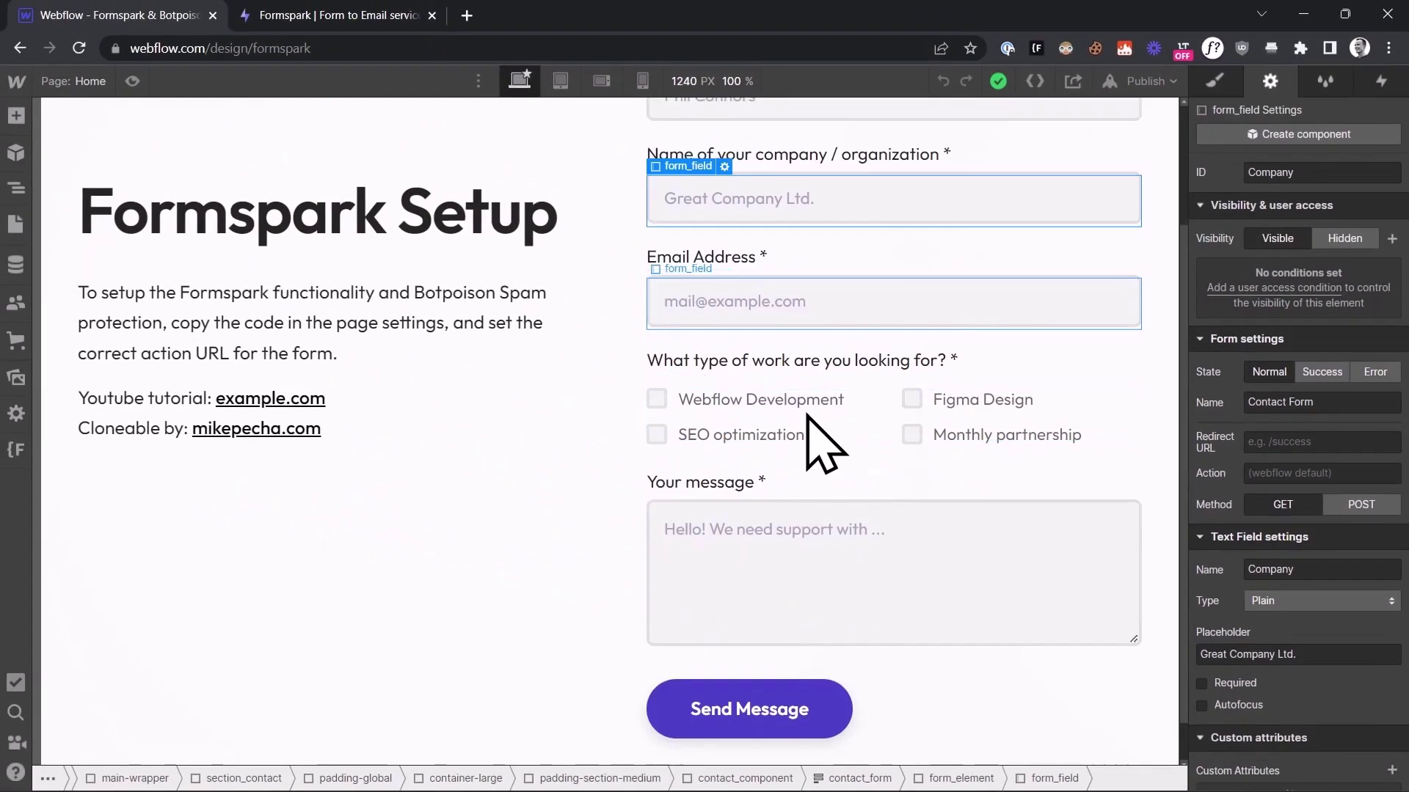
scroll(480, 432, "down", 1)
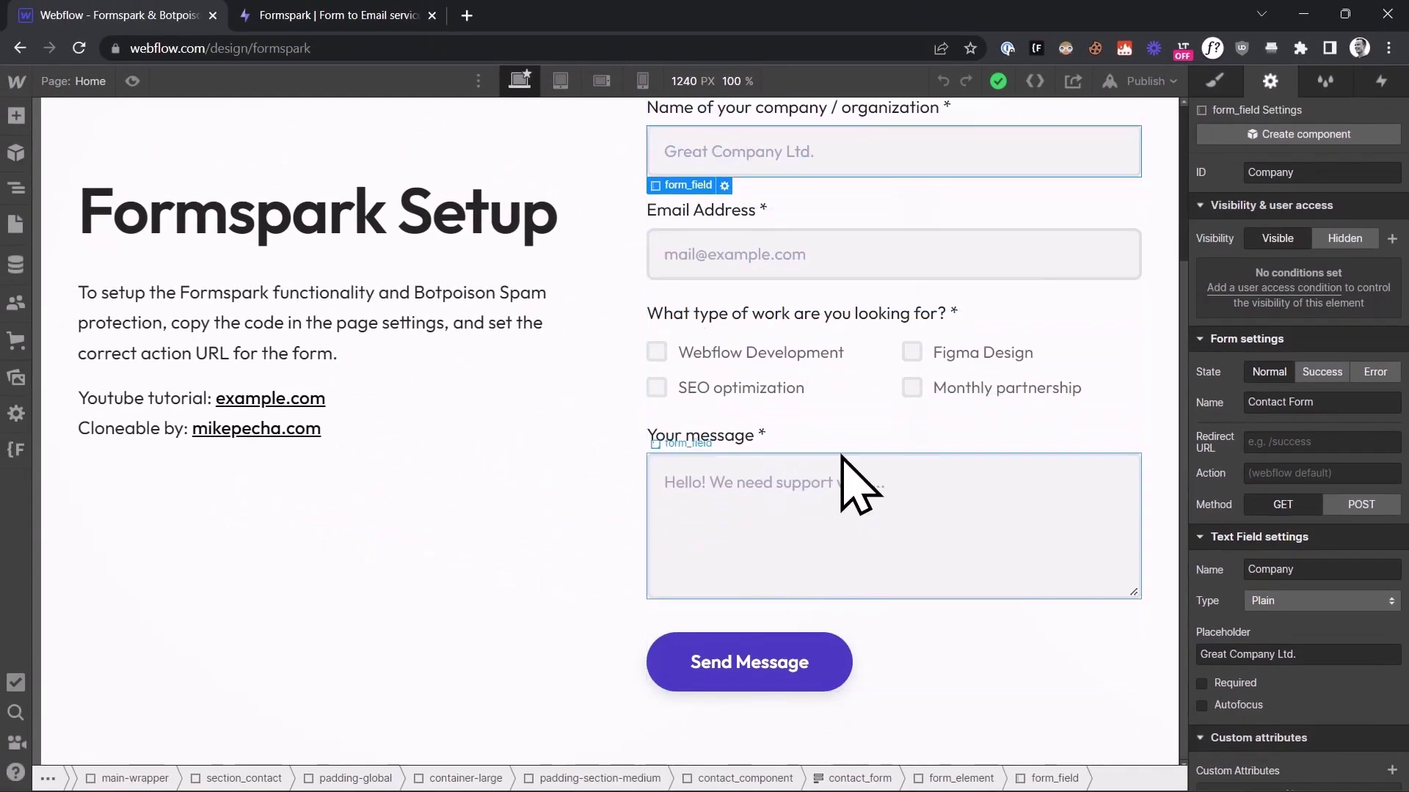
scroll(807, 513, "up", 1)
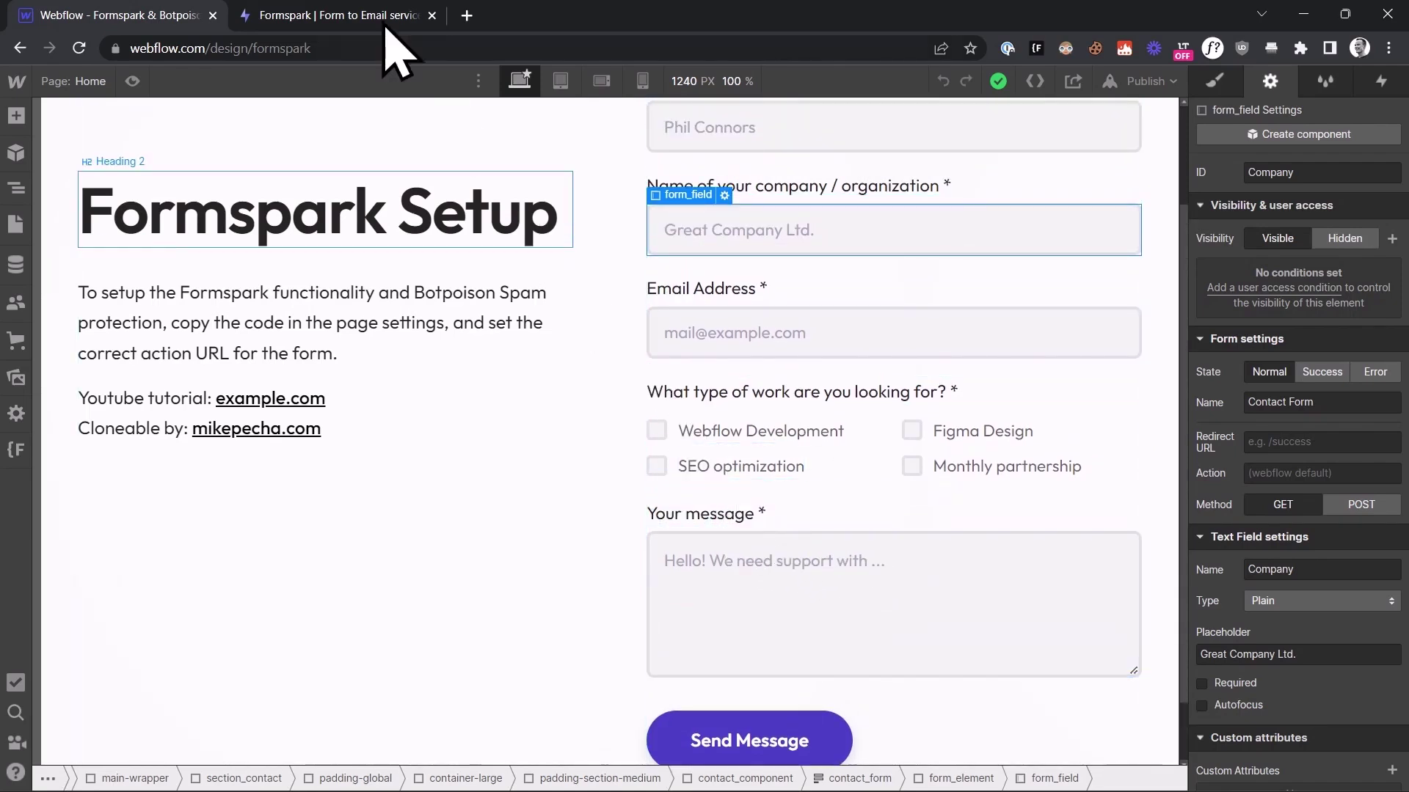
left_click(353, 15)
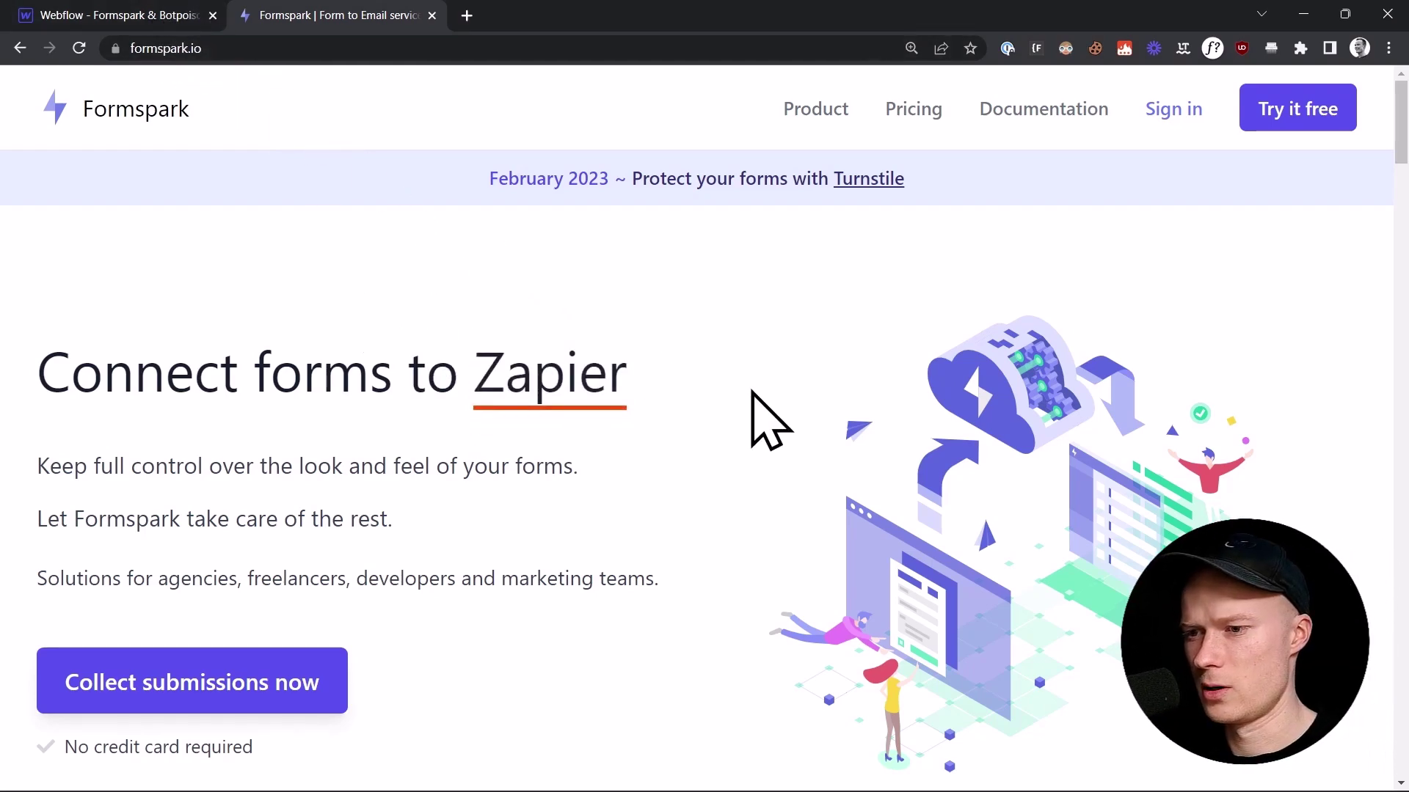
Step: Sign up for a free Formspark account using the pasted email address
left_click(1281, 114)
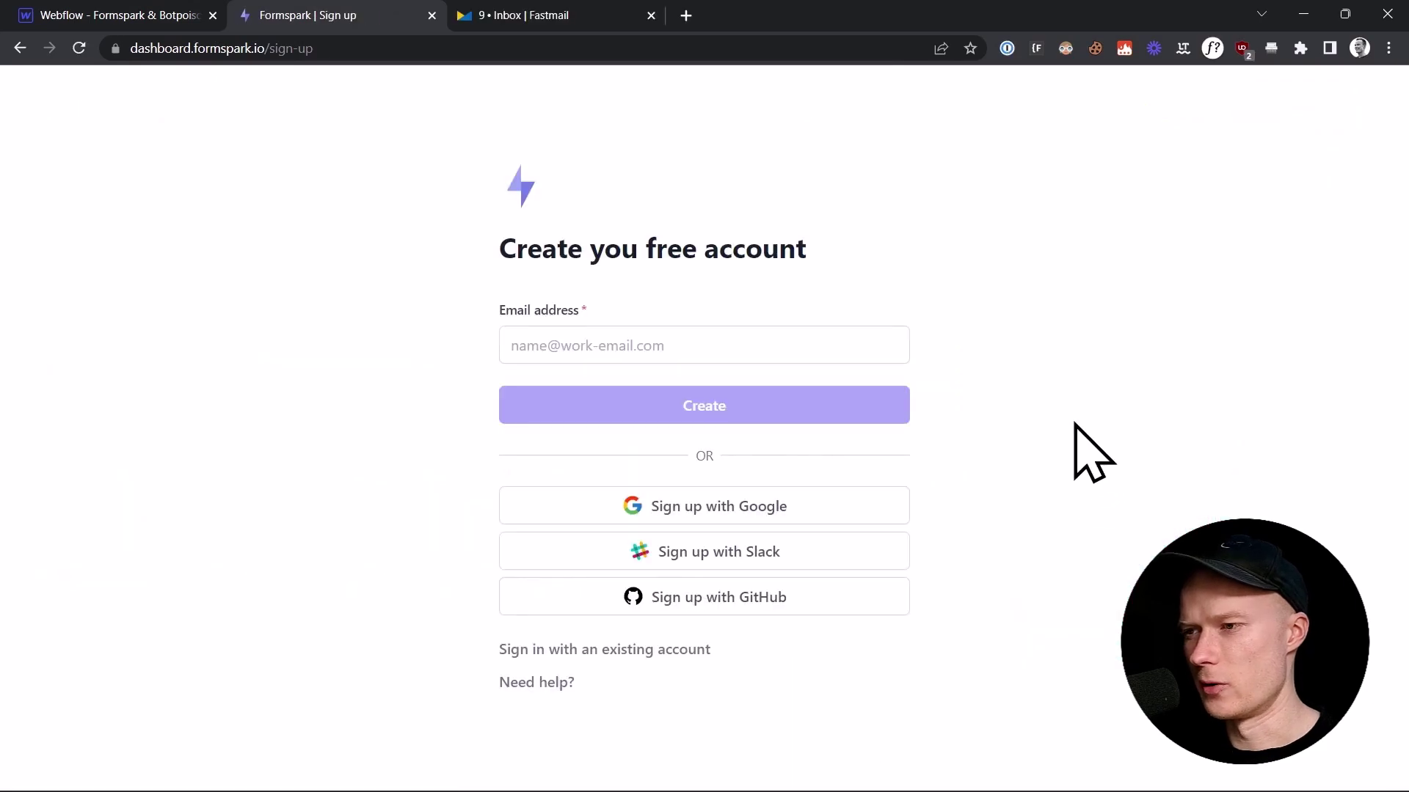
key("ctrl+v")
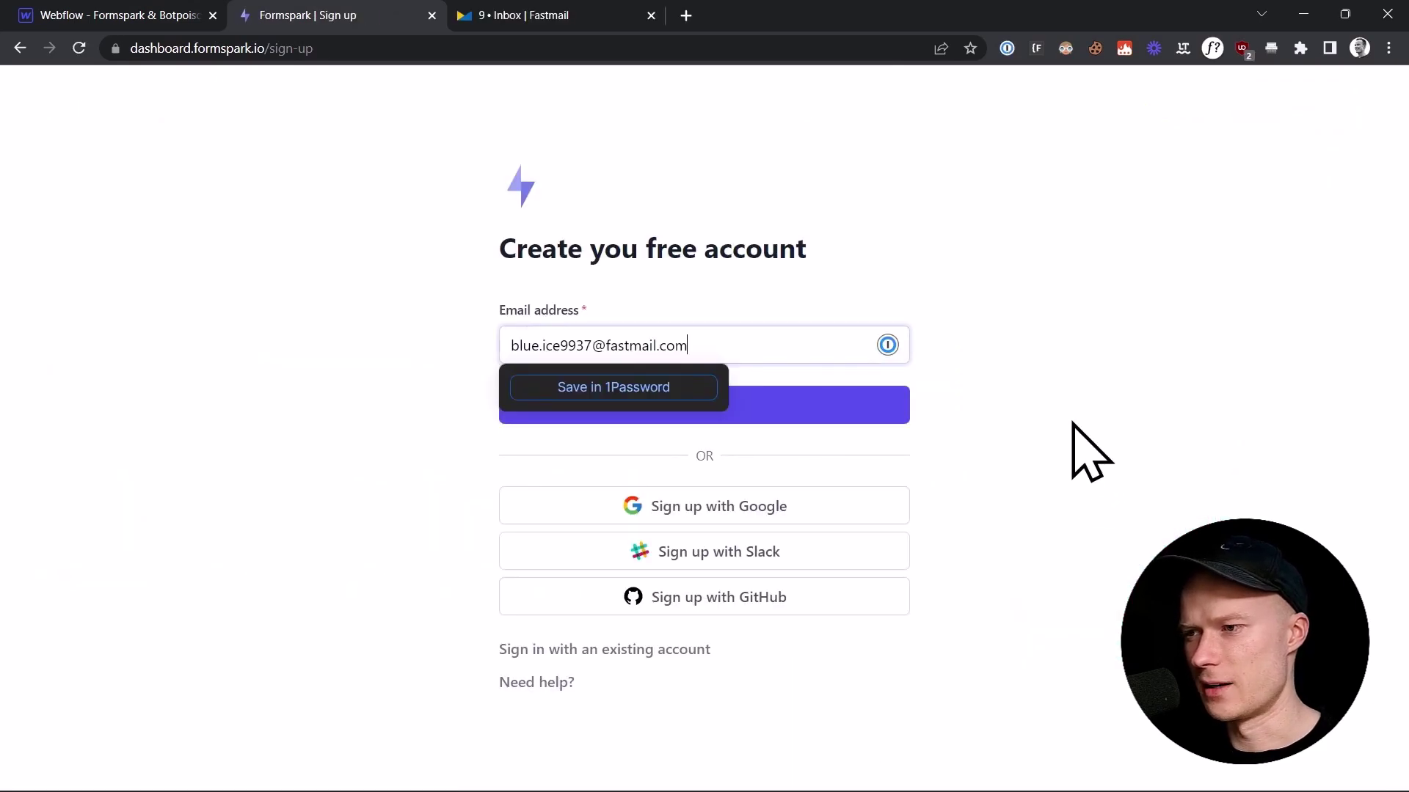
left_click(1072, 423)
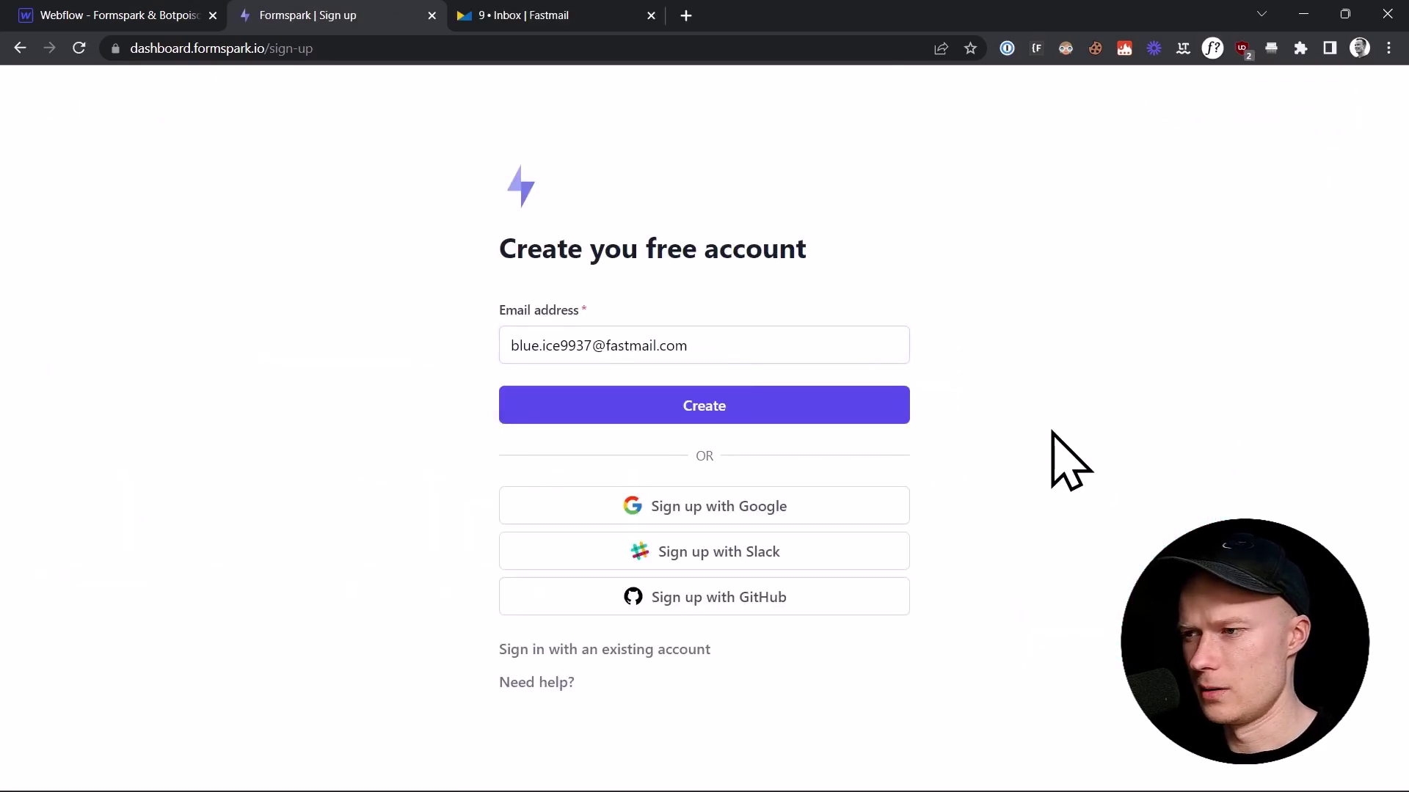
left_click(774, 413)
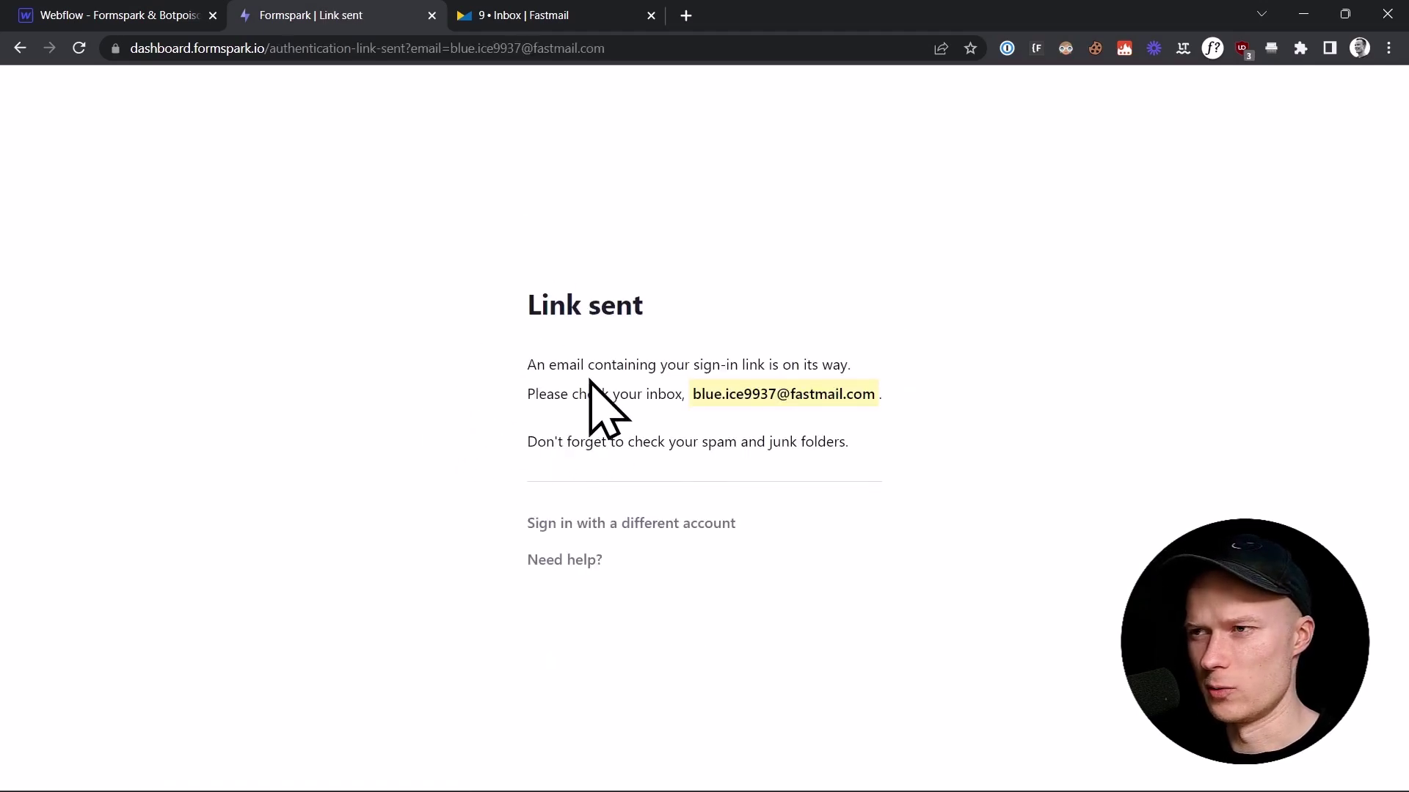
Step: Open the Formspark sign-in email in the Fastmail inbox
left_click(534, 9)
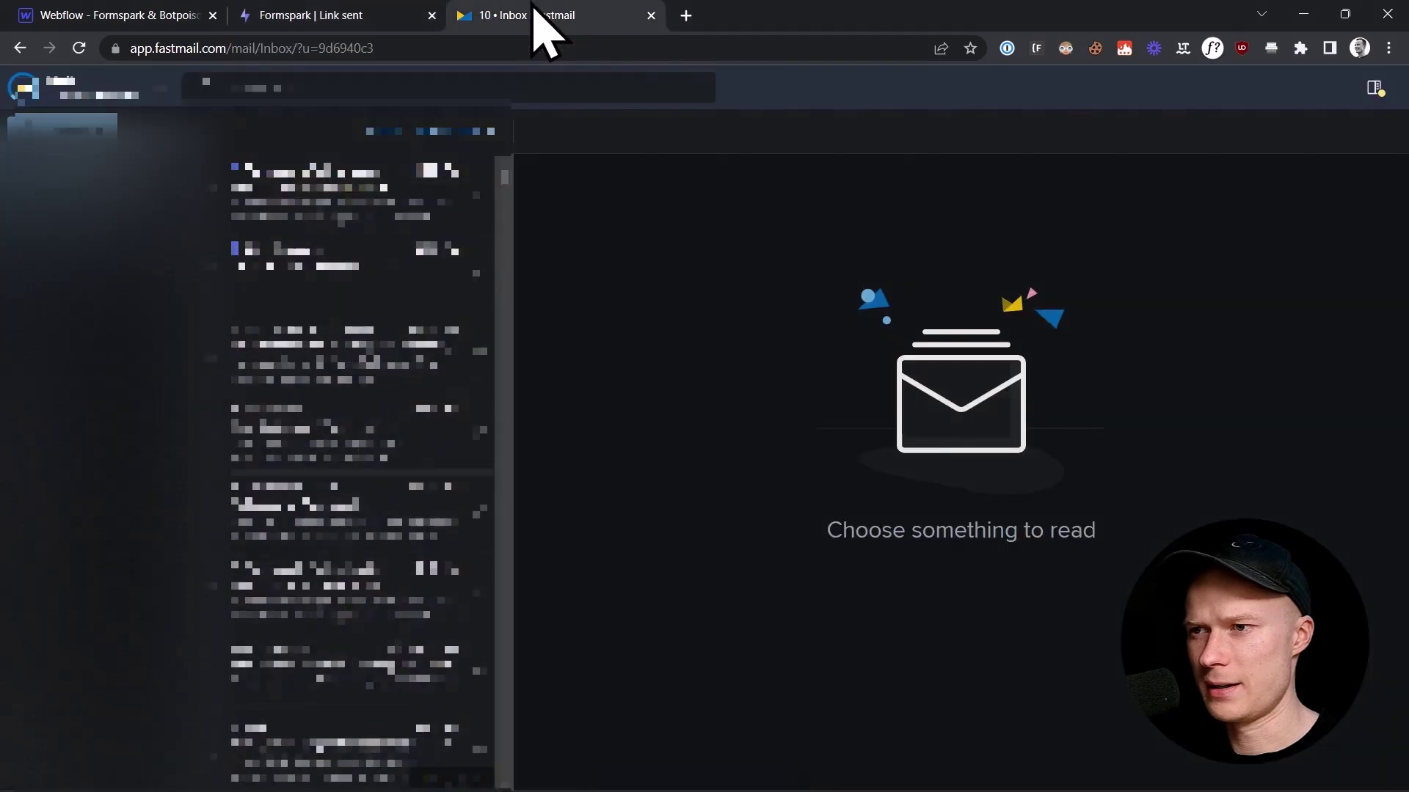
left_click(311, 214)
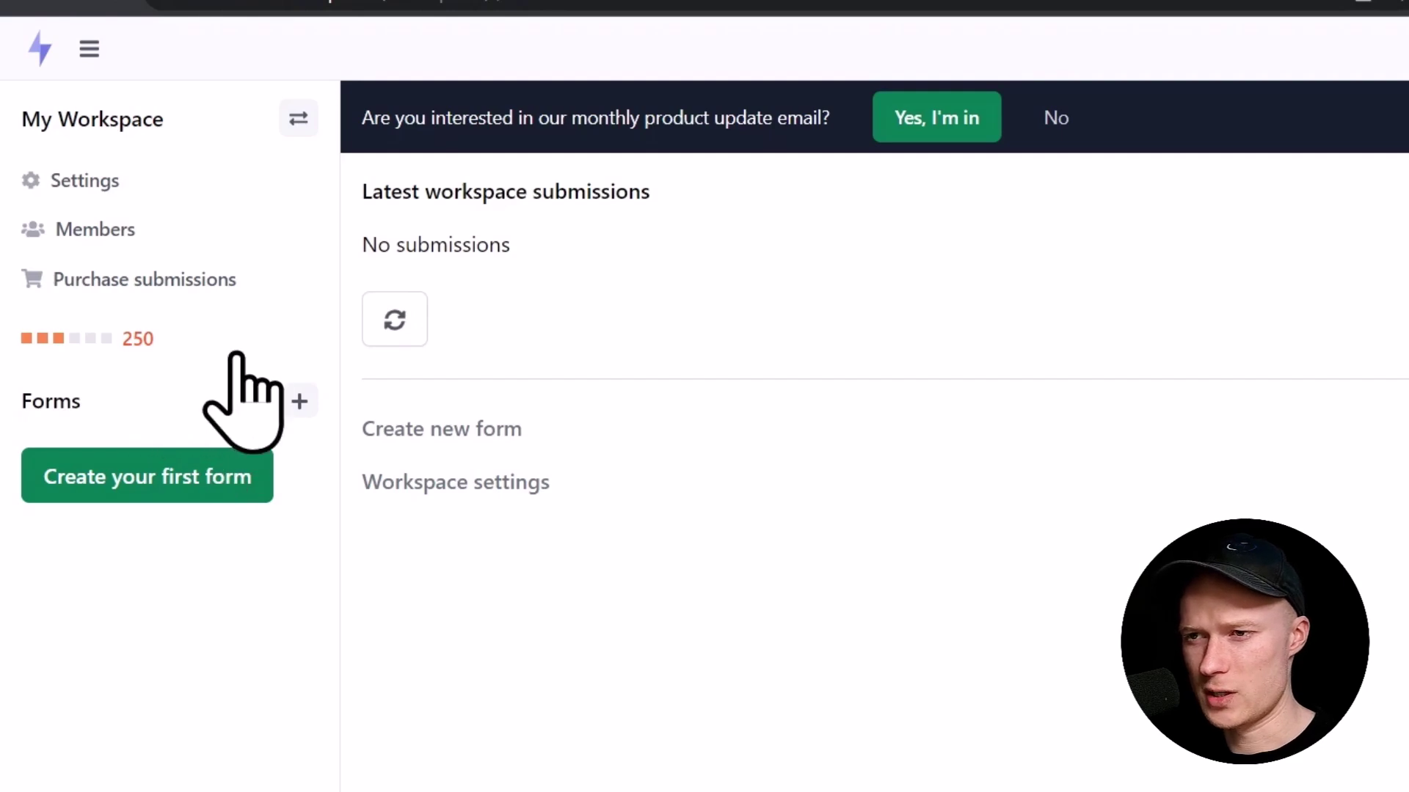
left_click(178, 280)
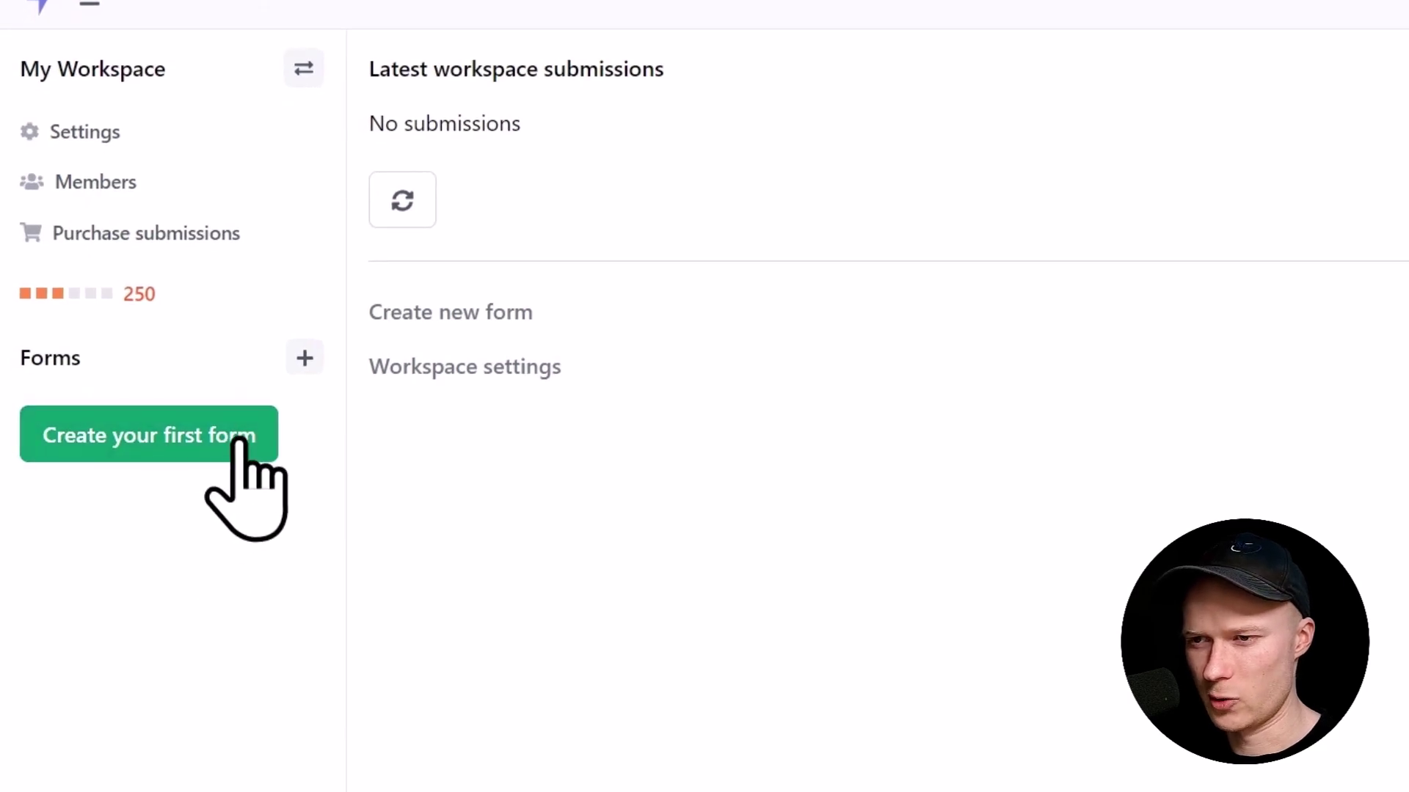
Step: Create a Webflow-technology form named 'Formspark Tutorial (example.com)'
left_click(219, 455)
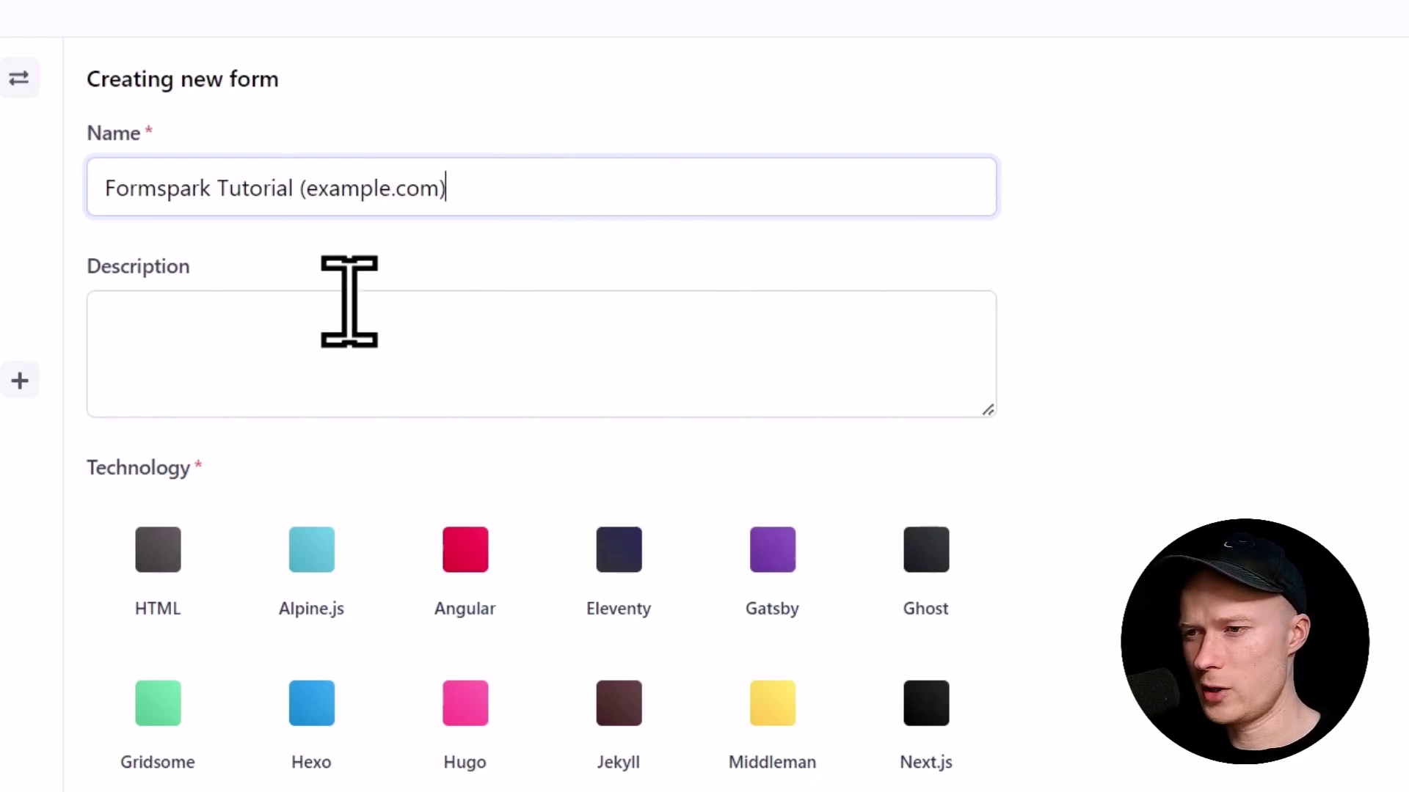
scroll(411, 396, "down", 2)
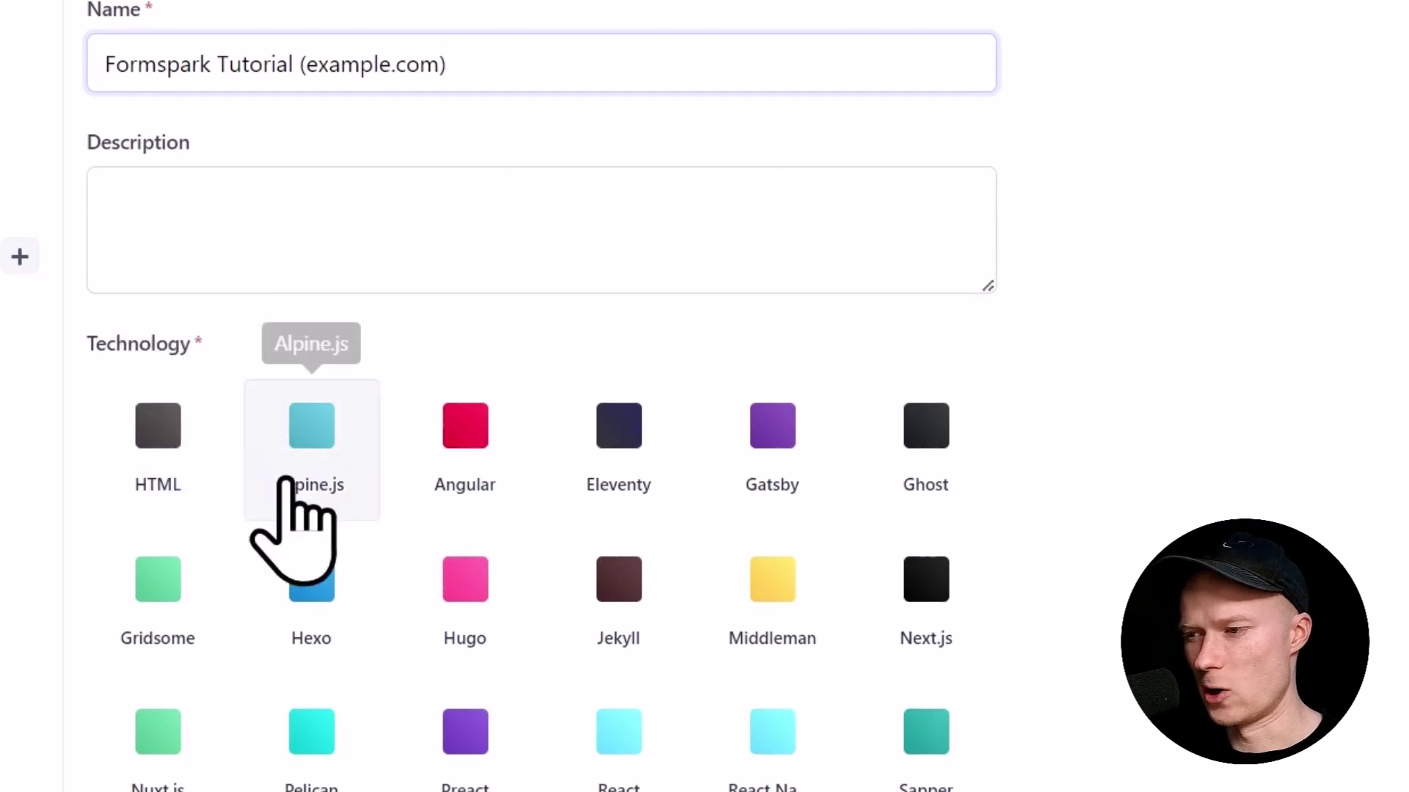
scroll(328, 575, "down", 5)
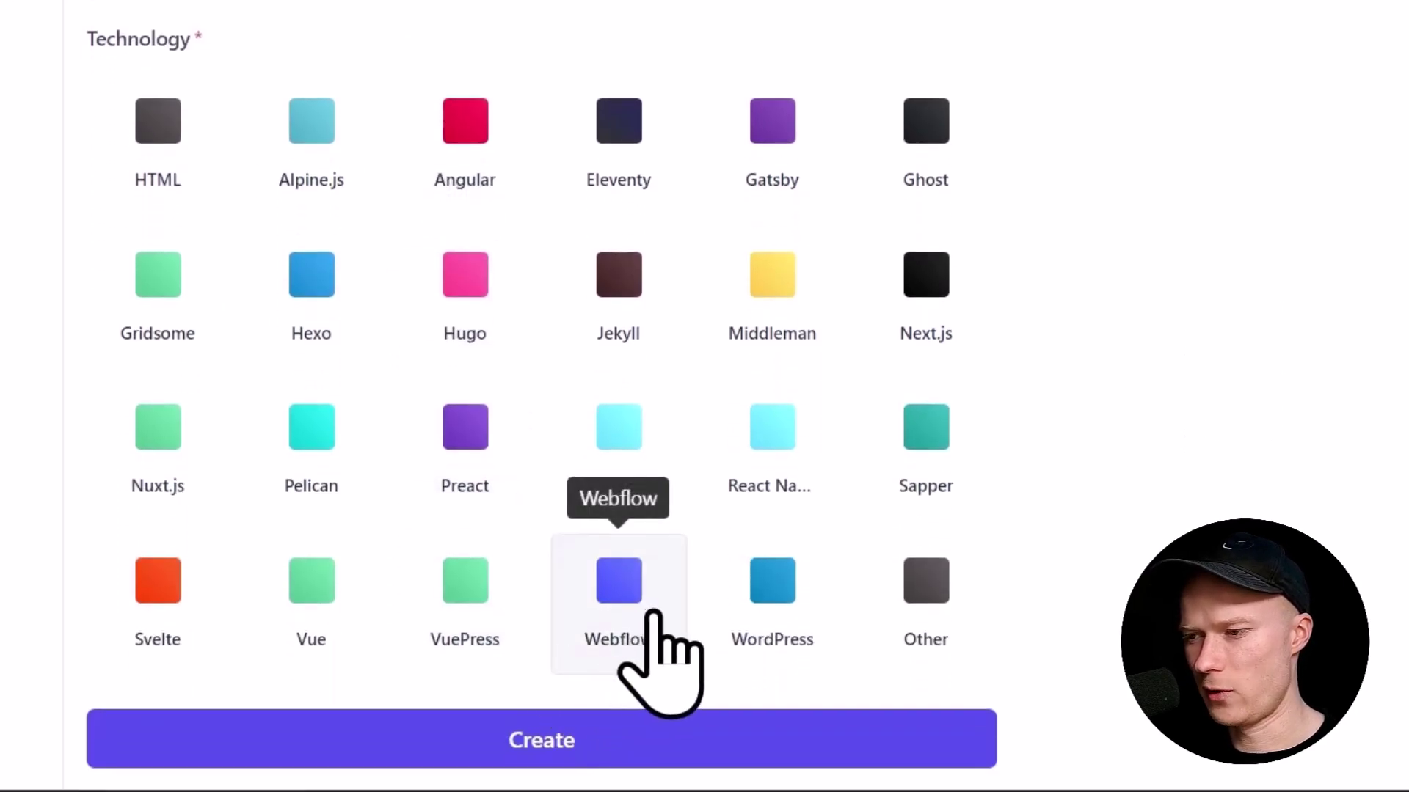
left_click(752, 733)
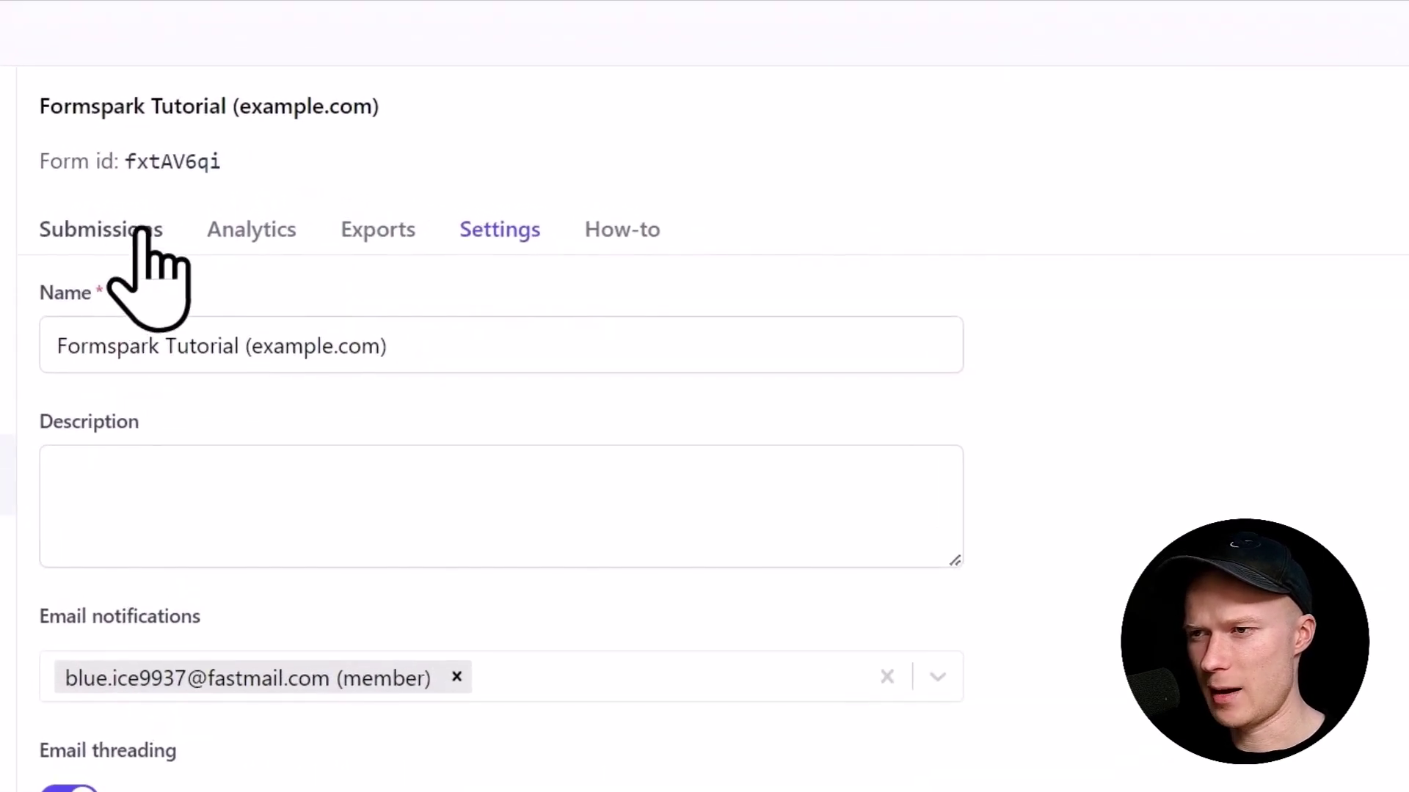
Step: Browse the form's Submissions and Analytics views and its CSV export options
left_click(140, 230)
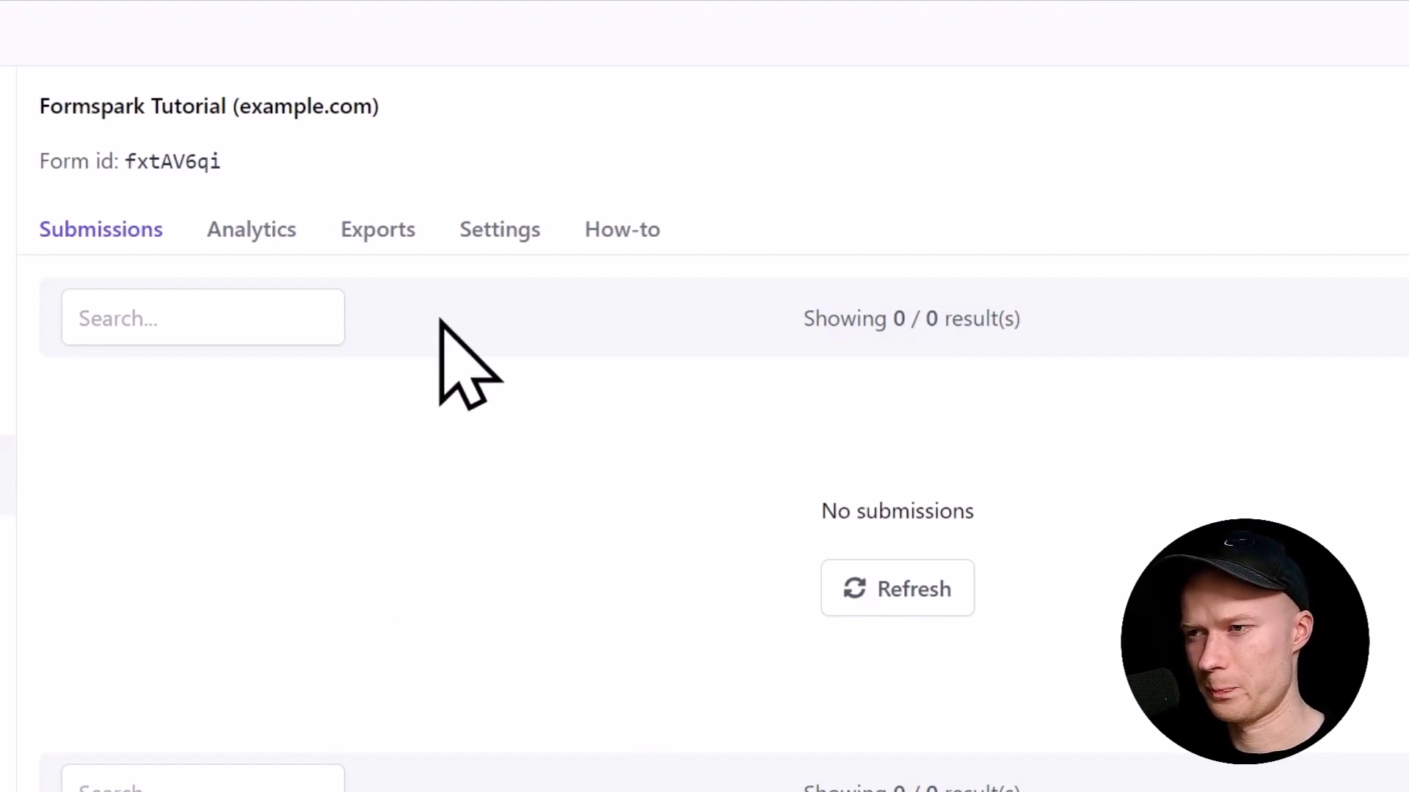
left_click(251, 229)
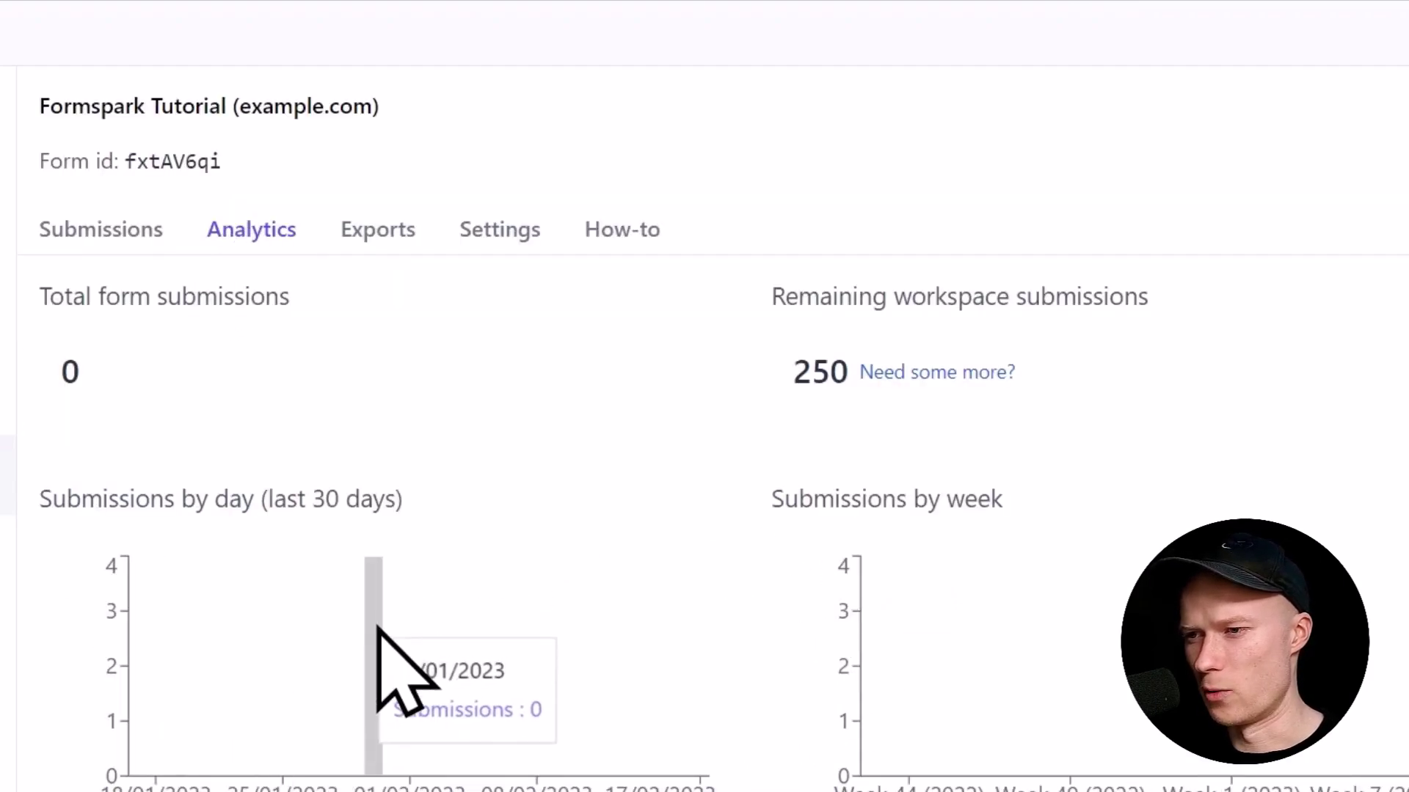
mouse_move(408, 660)
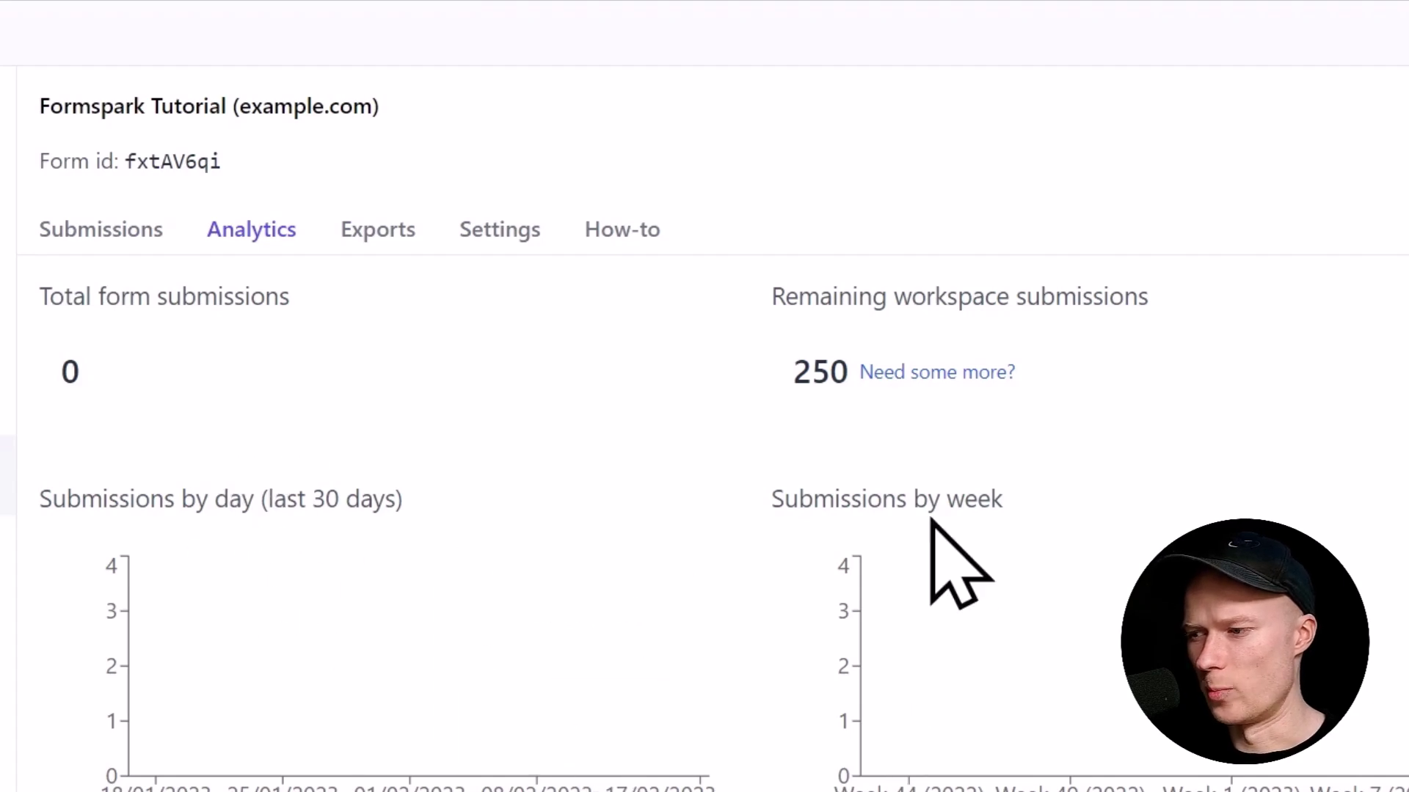
mouse_move(714, 598)
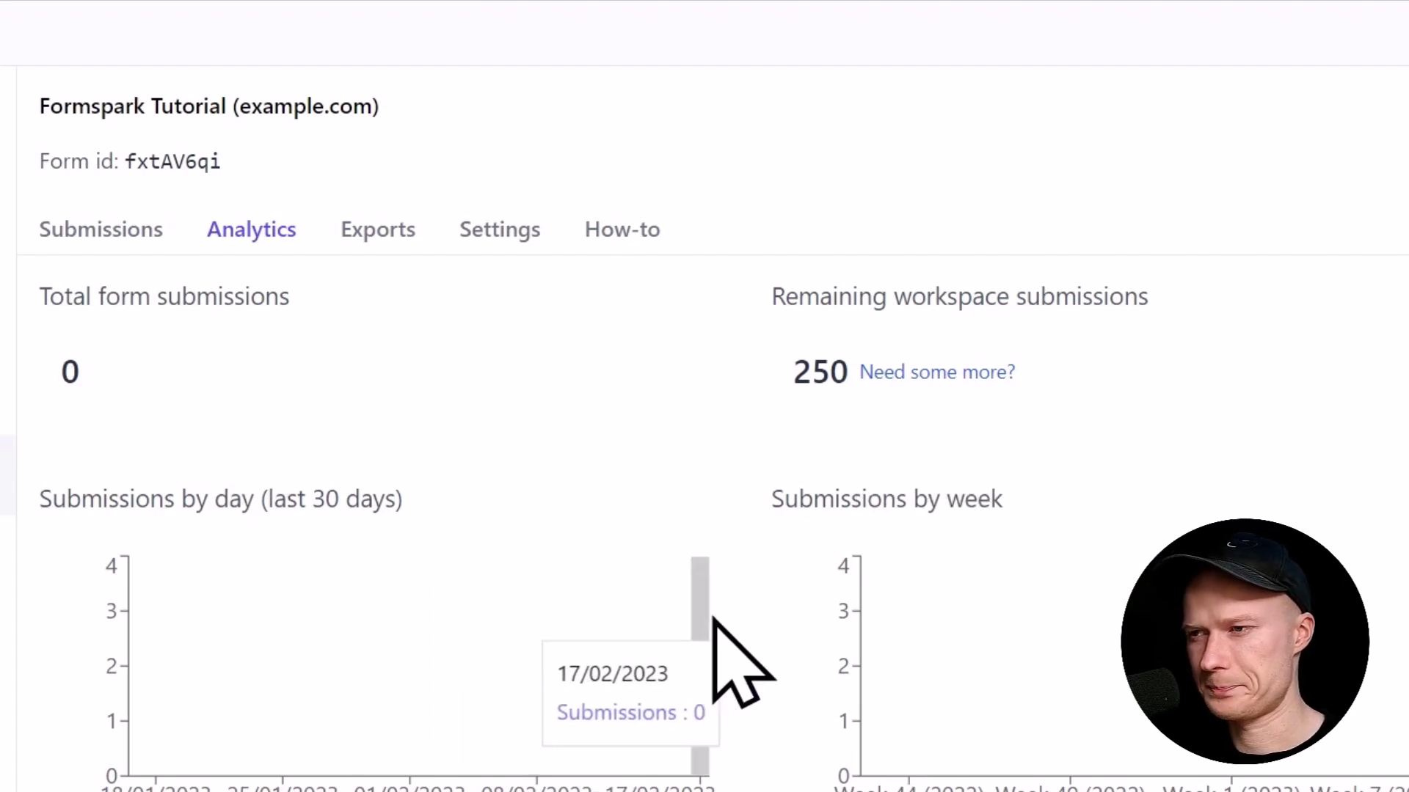
left_click(376, 233)
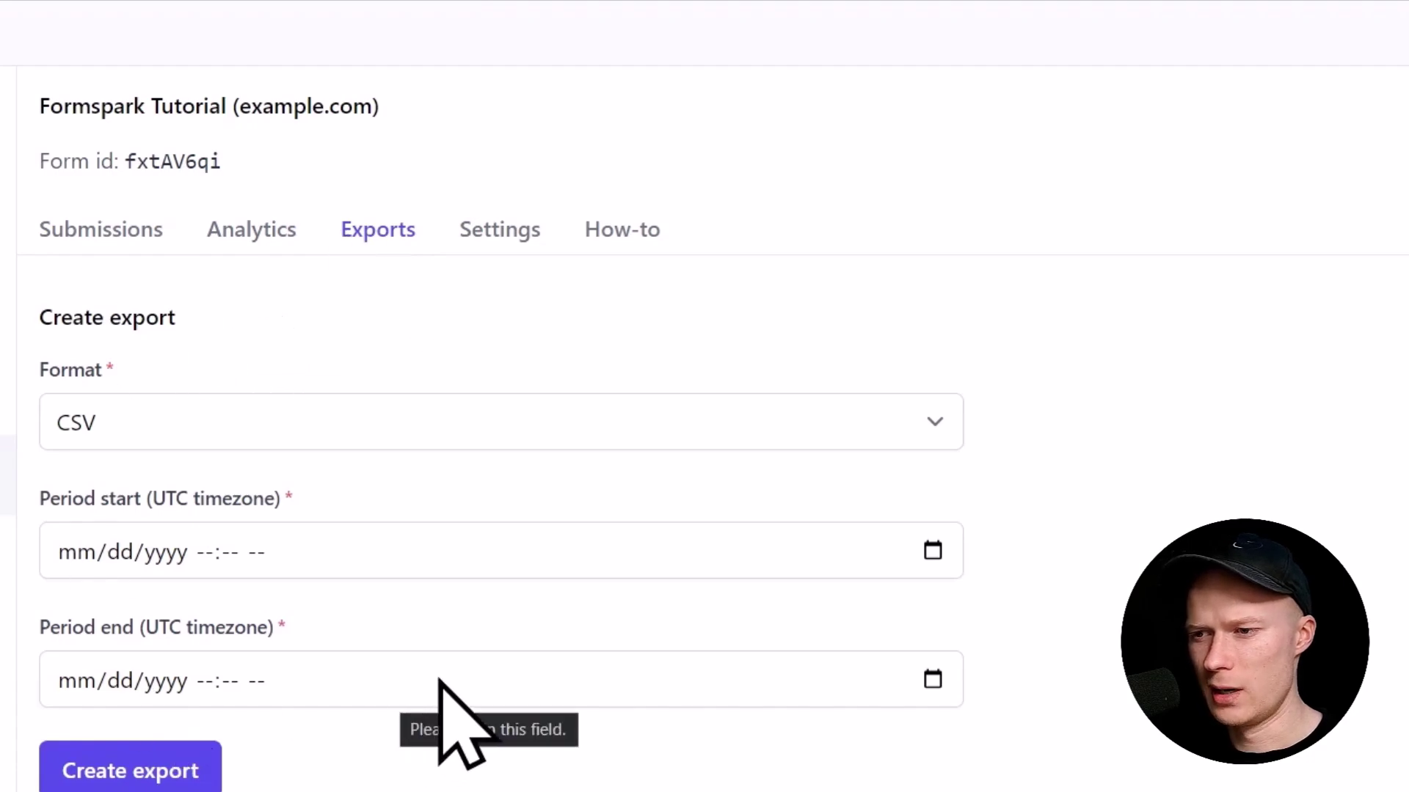
left_click(116, 427)
left_click(332, 340)
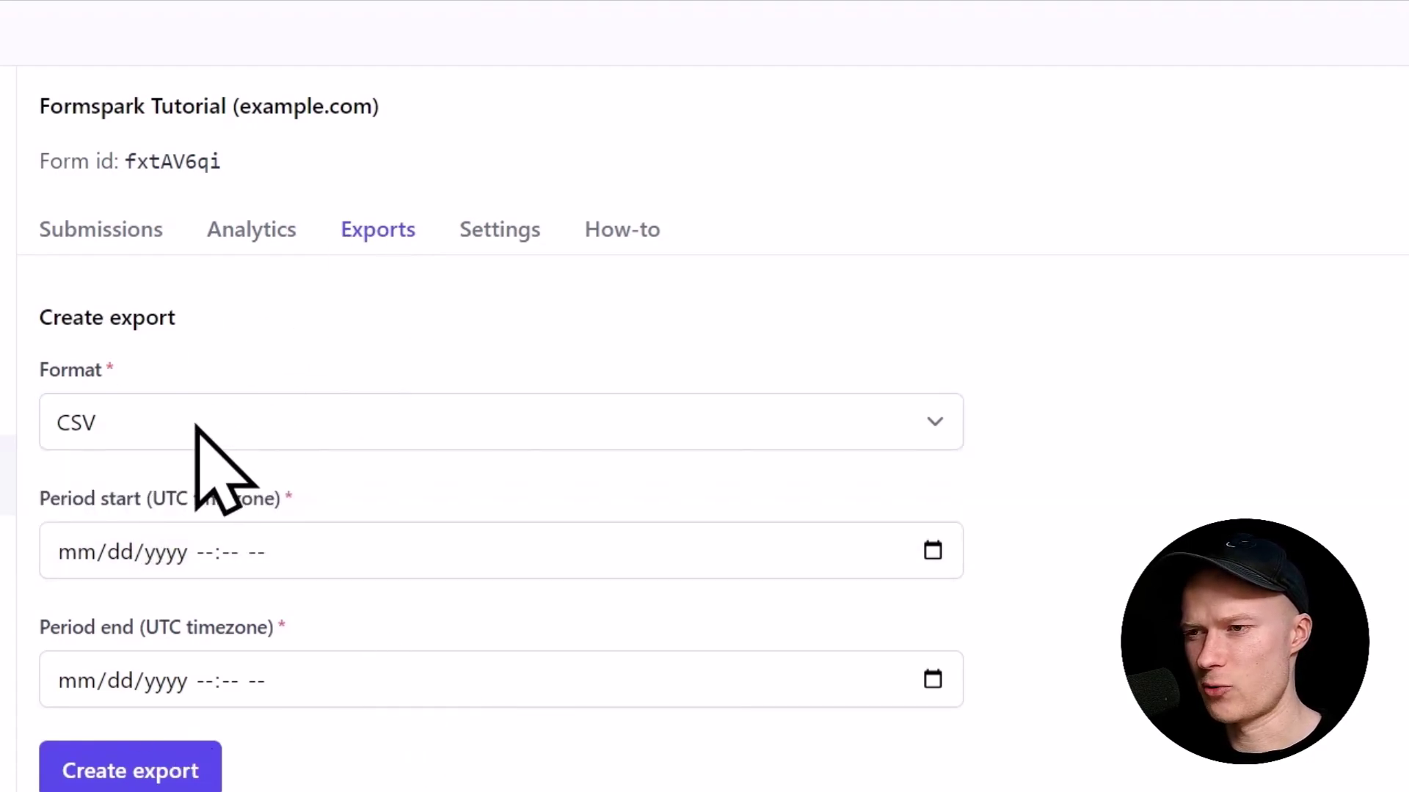
Step: Copy the form's submit-form action URL from the How-to setup instructions
left_click(505, 233)
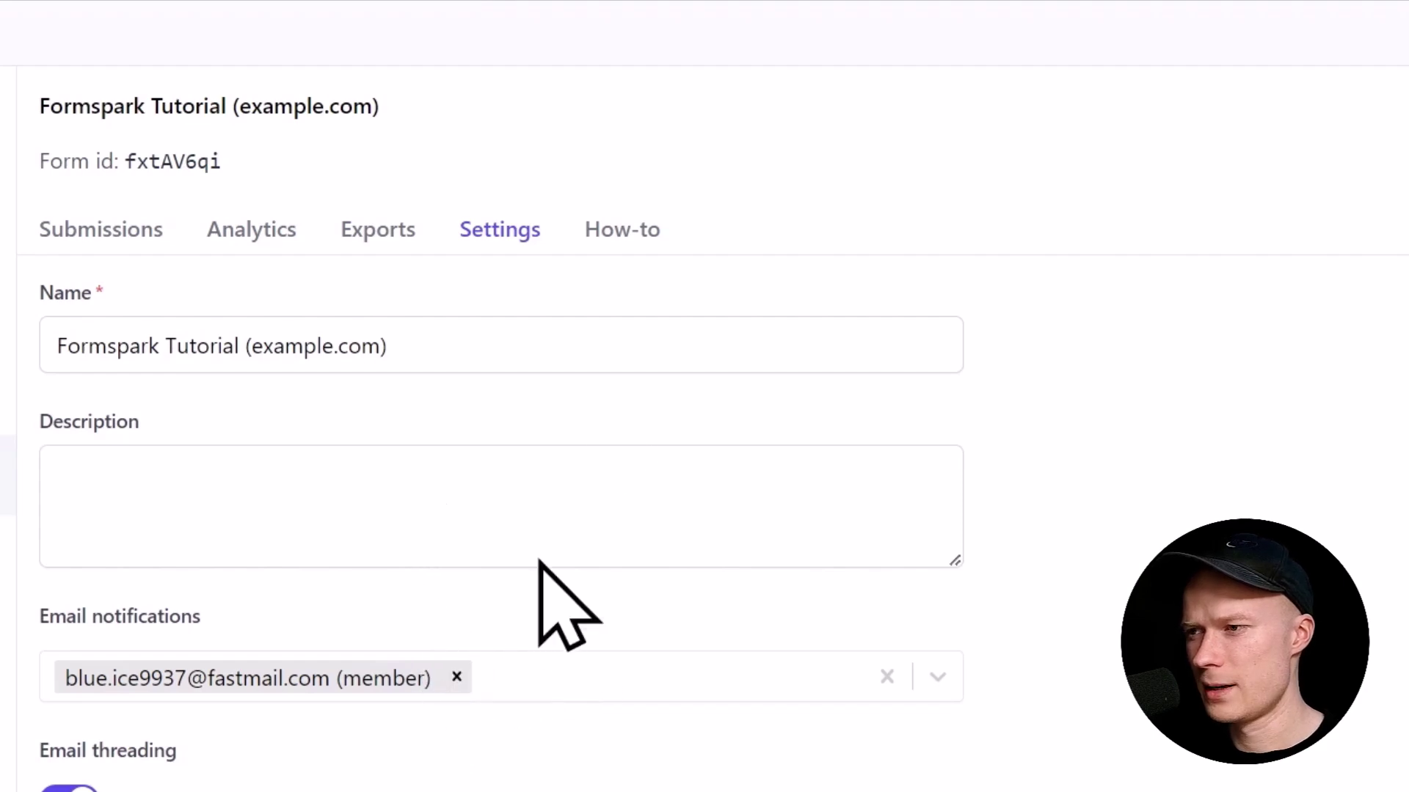
left_click(642, 233)
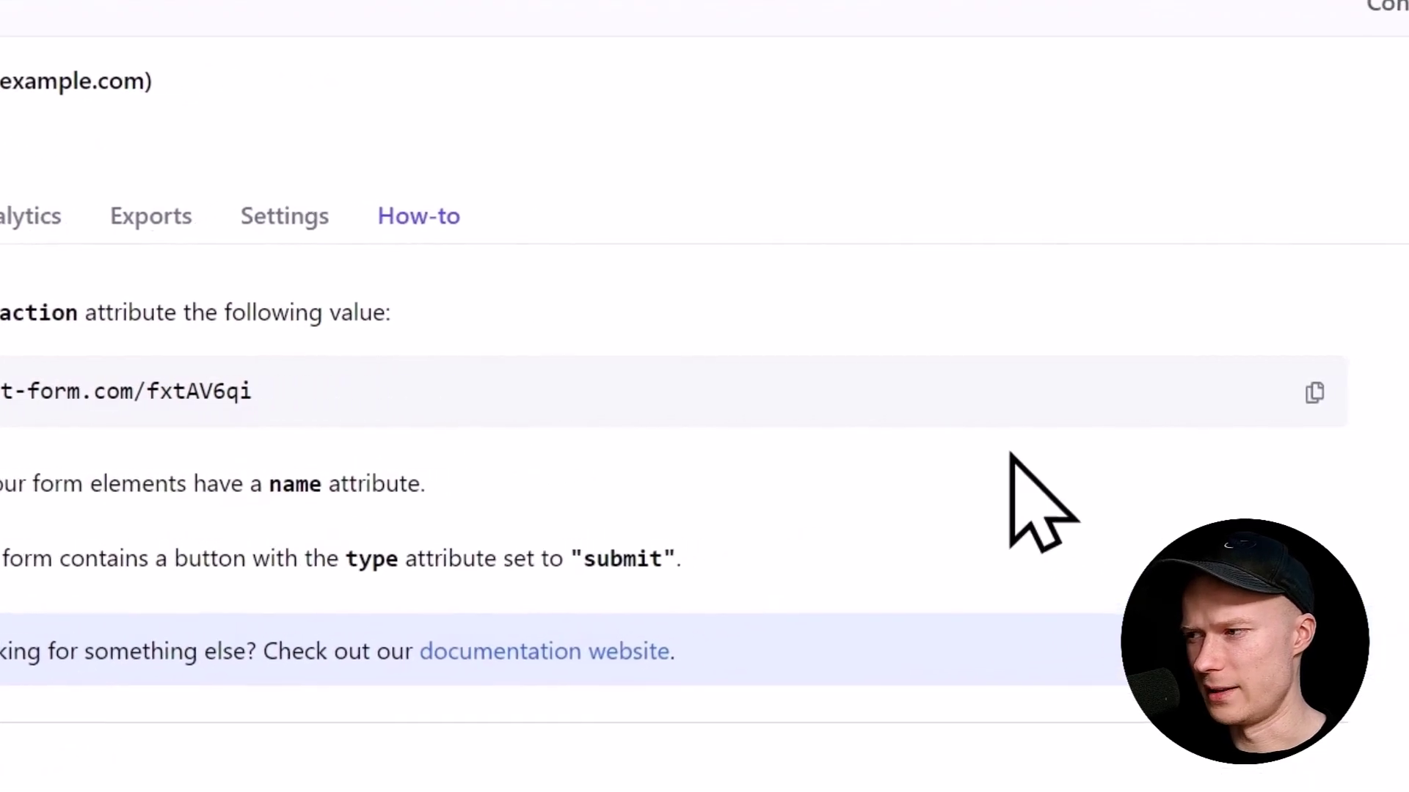
left_click(1312, 395)
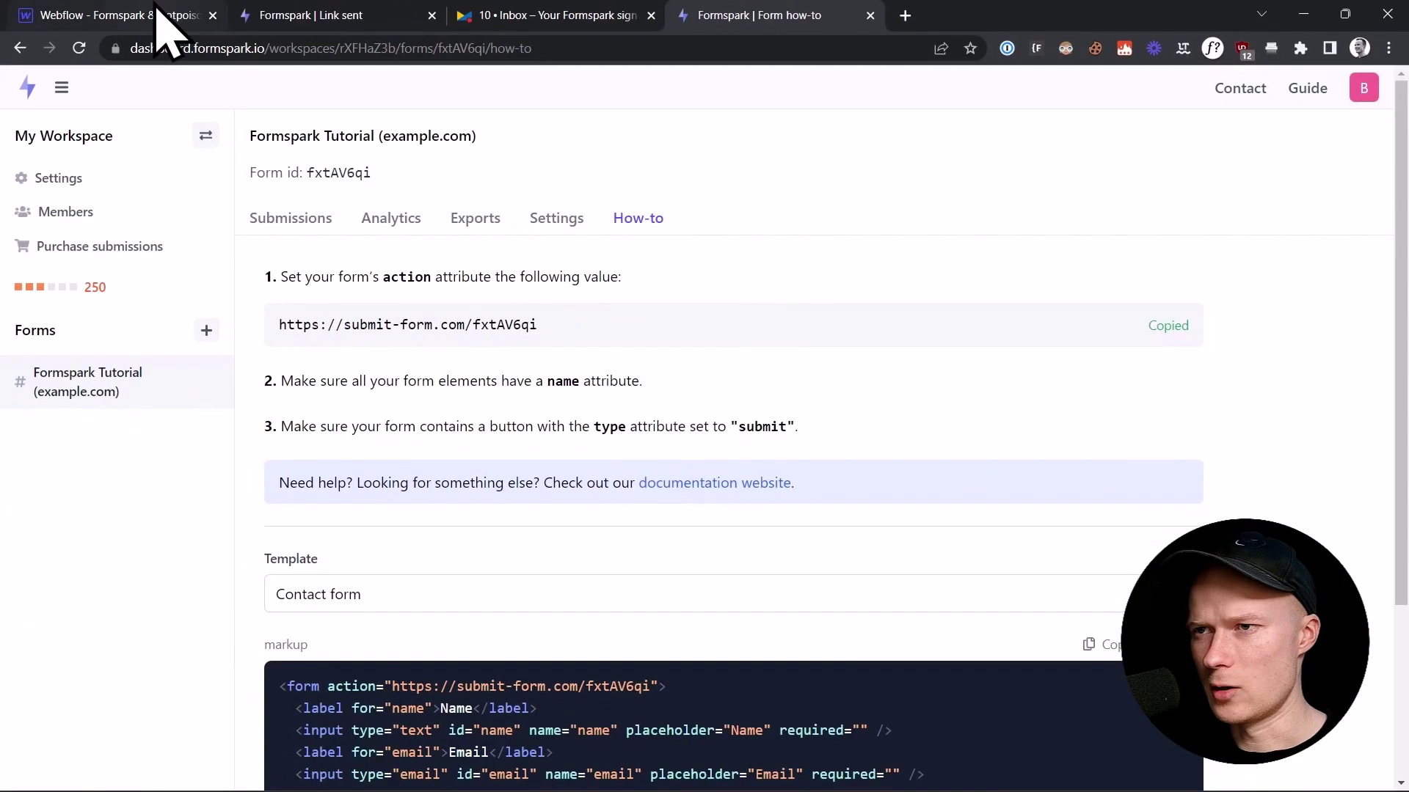
Step: Set the Webflow form's Action to the Formspark URL with POST, then reopen Formspark Settings
left_click(110, 15)
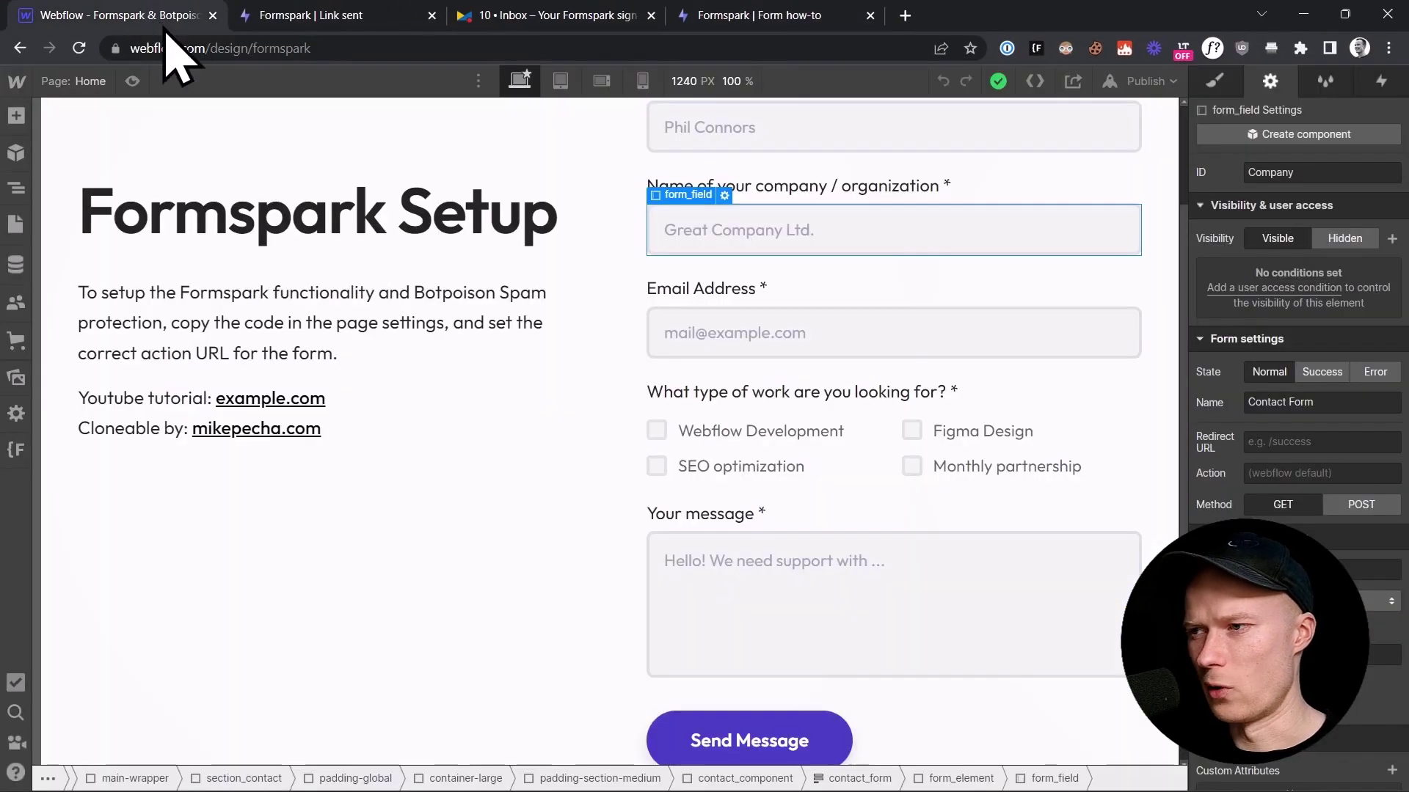
scroll(824, 529, "up", 2)
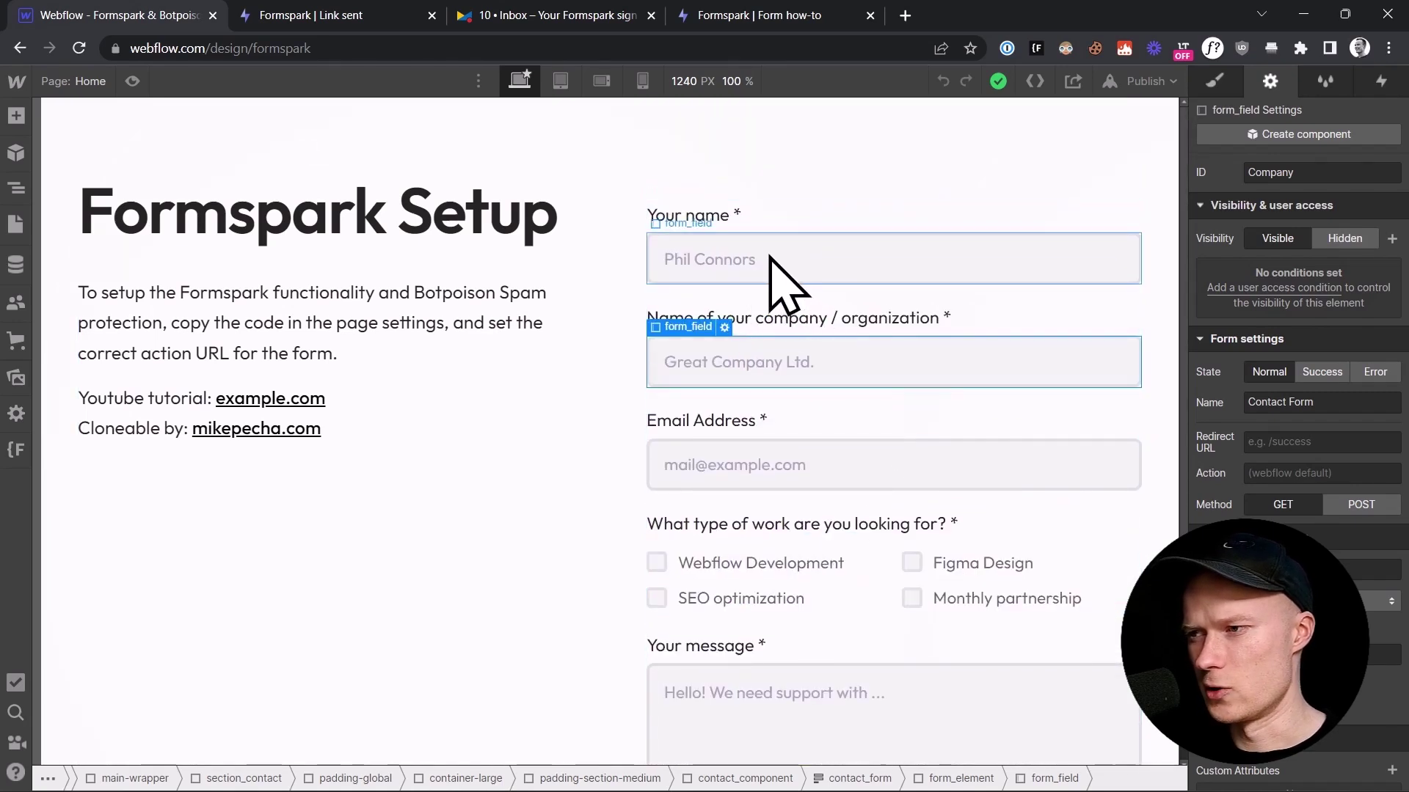
left_click(766, 257)
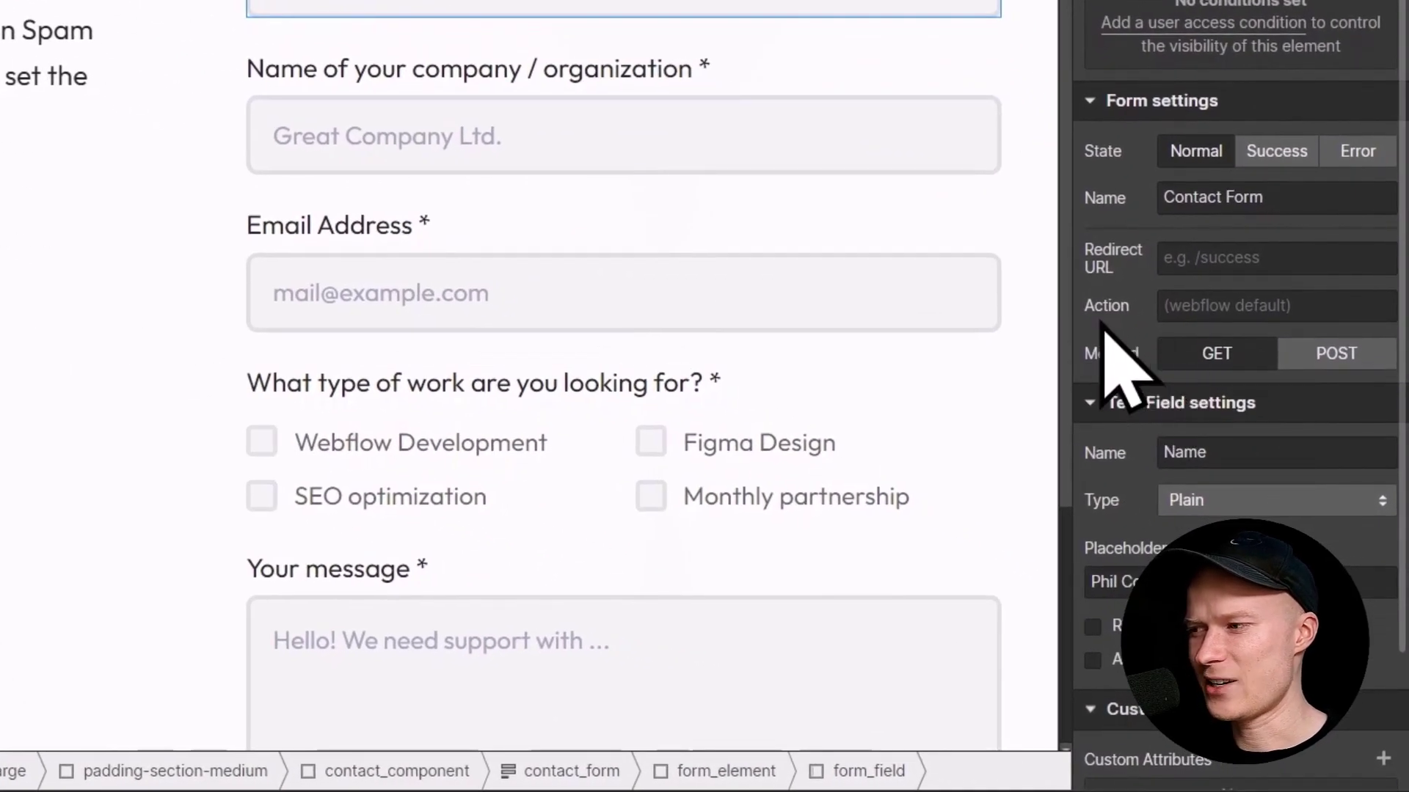
left_click(1204, 297)
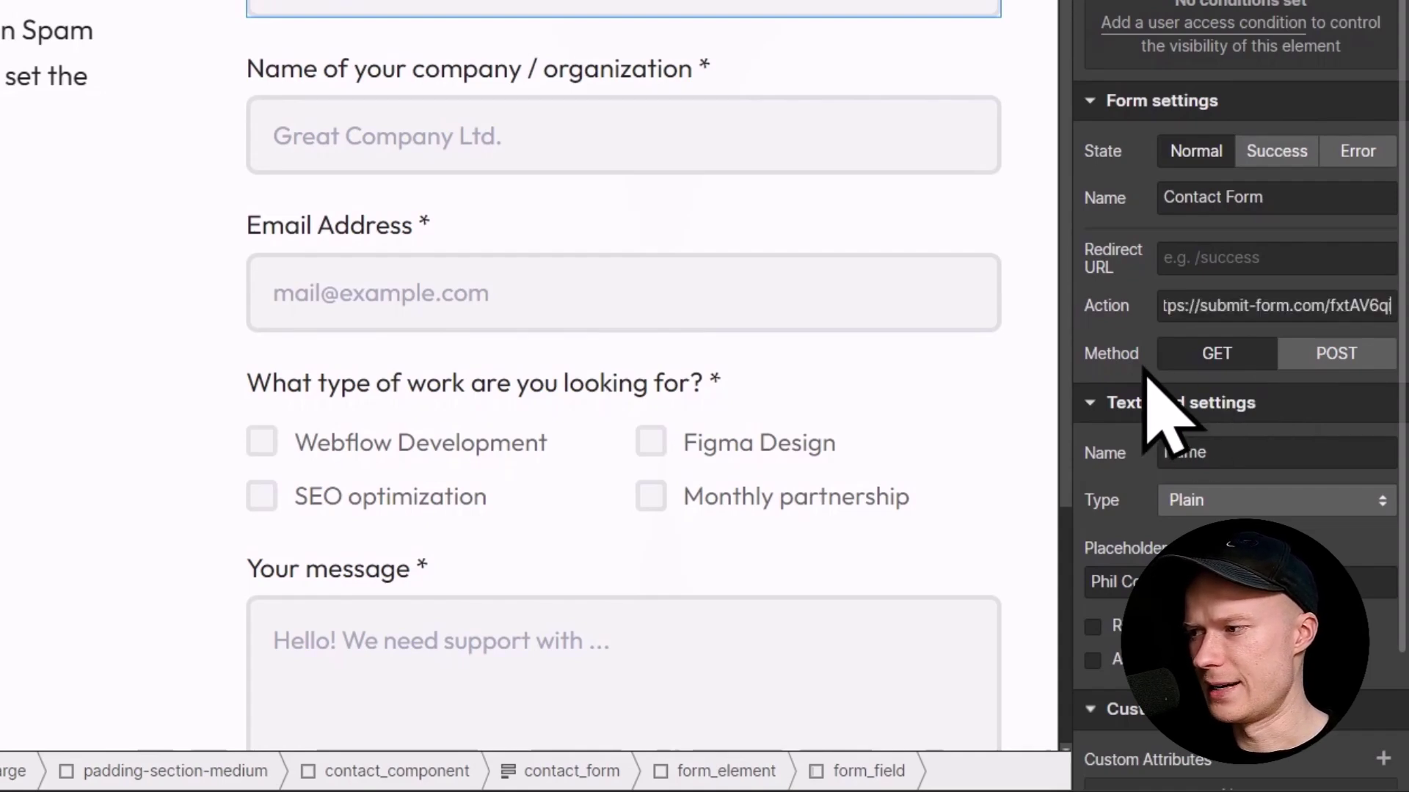
left_click(1329, 355)
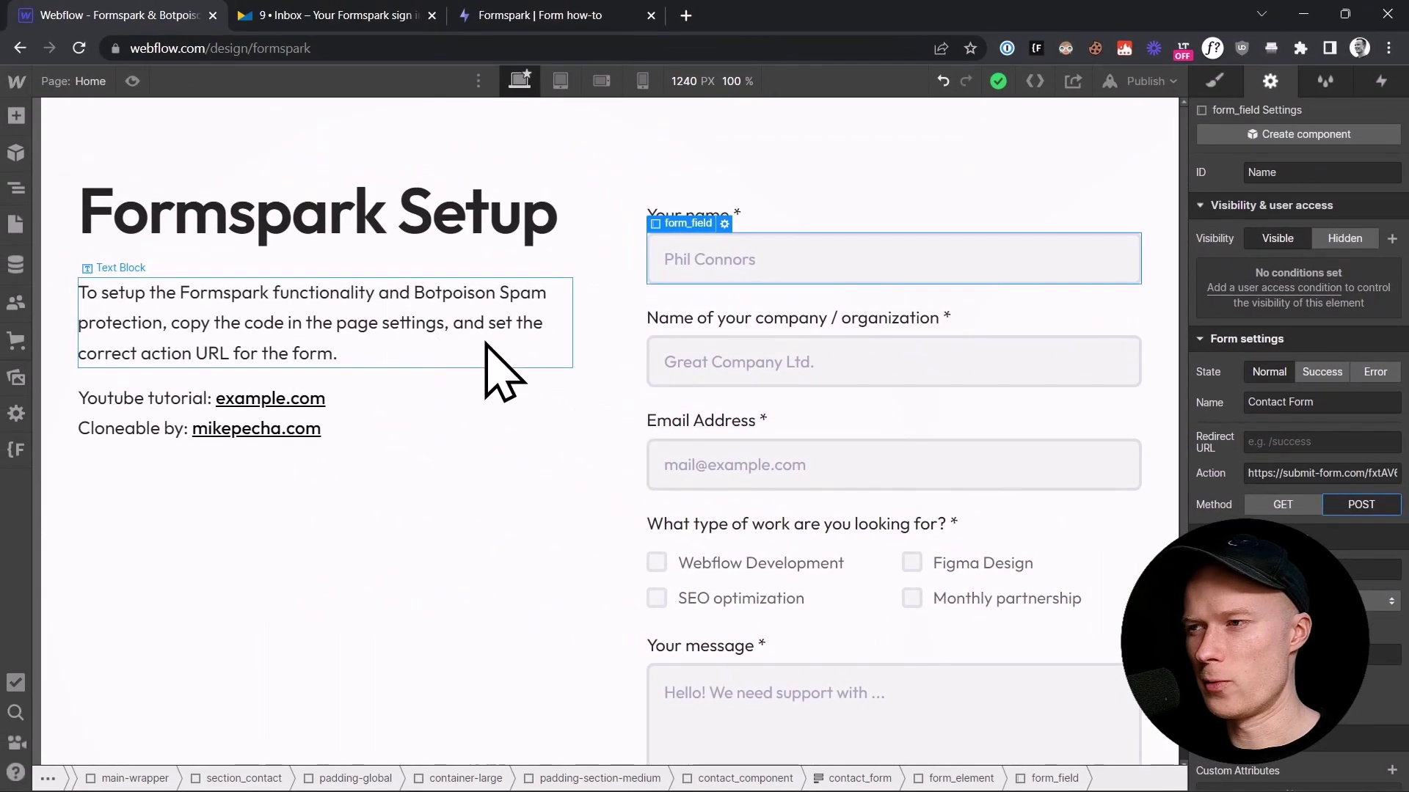
left_click(561, 7)
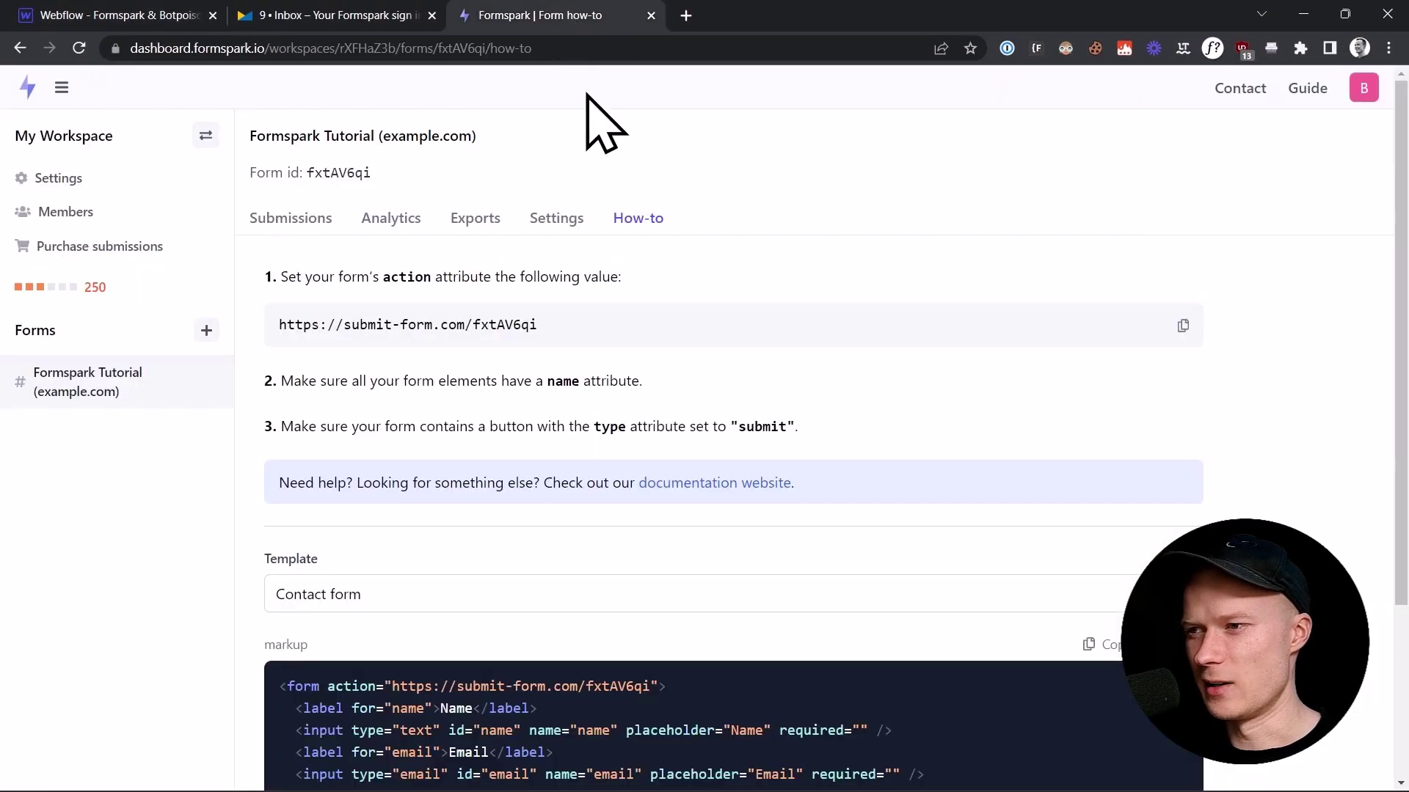
left_click(573, 216)
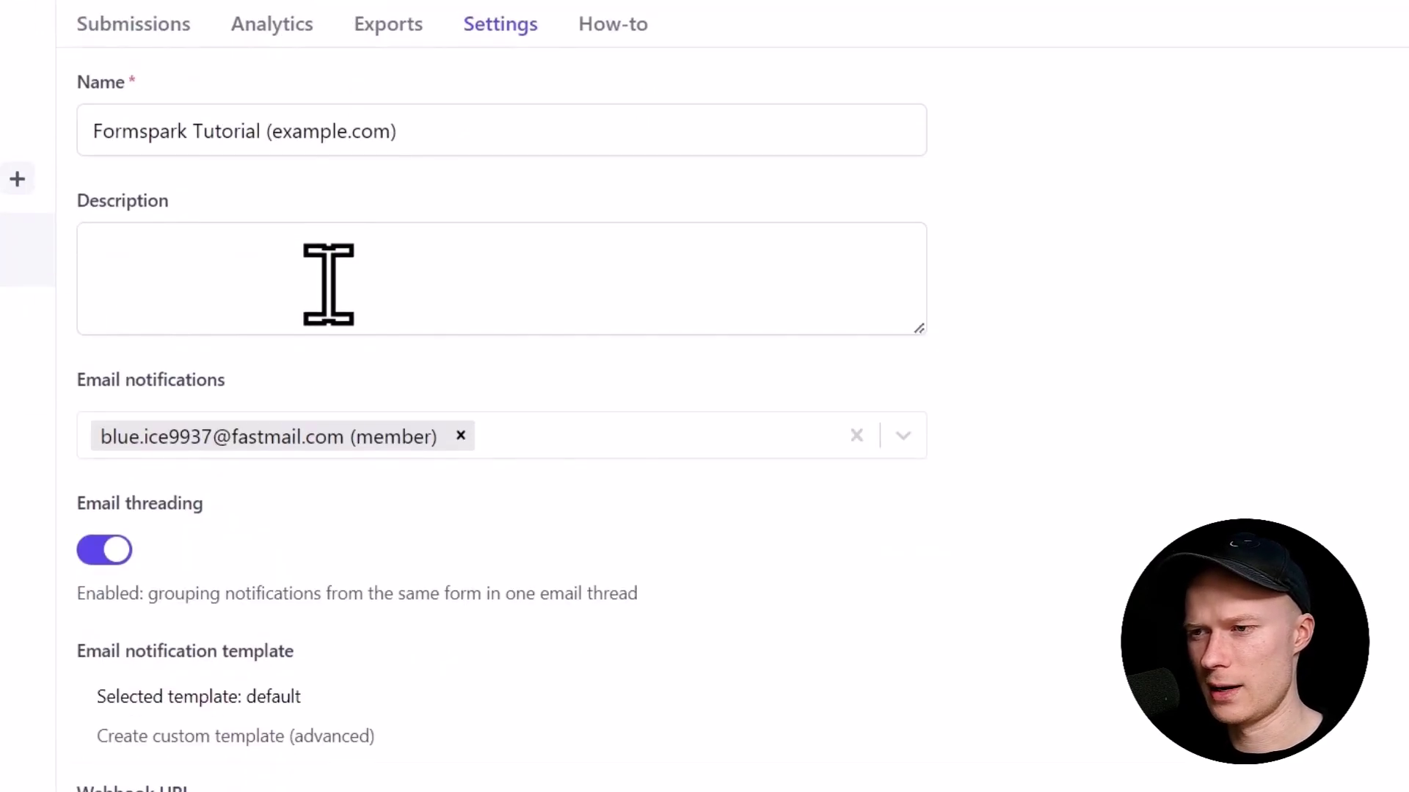
Step: Scroll down the Formspark form settings to the Spam protection option, still set to None
scroll(329, 284, "down", 1)
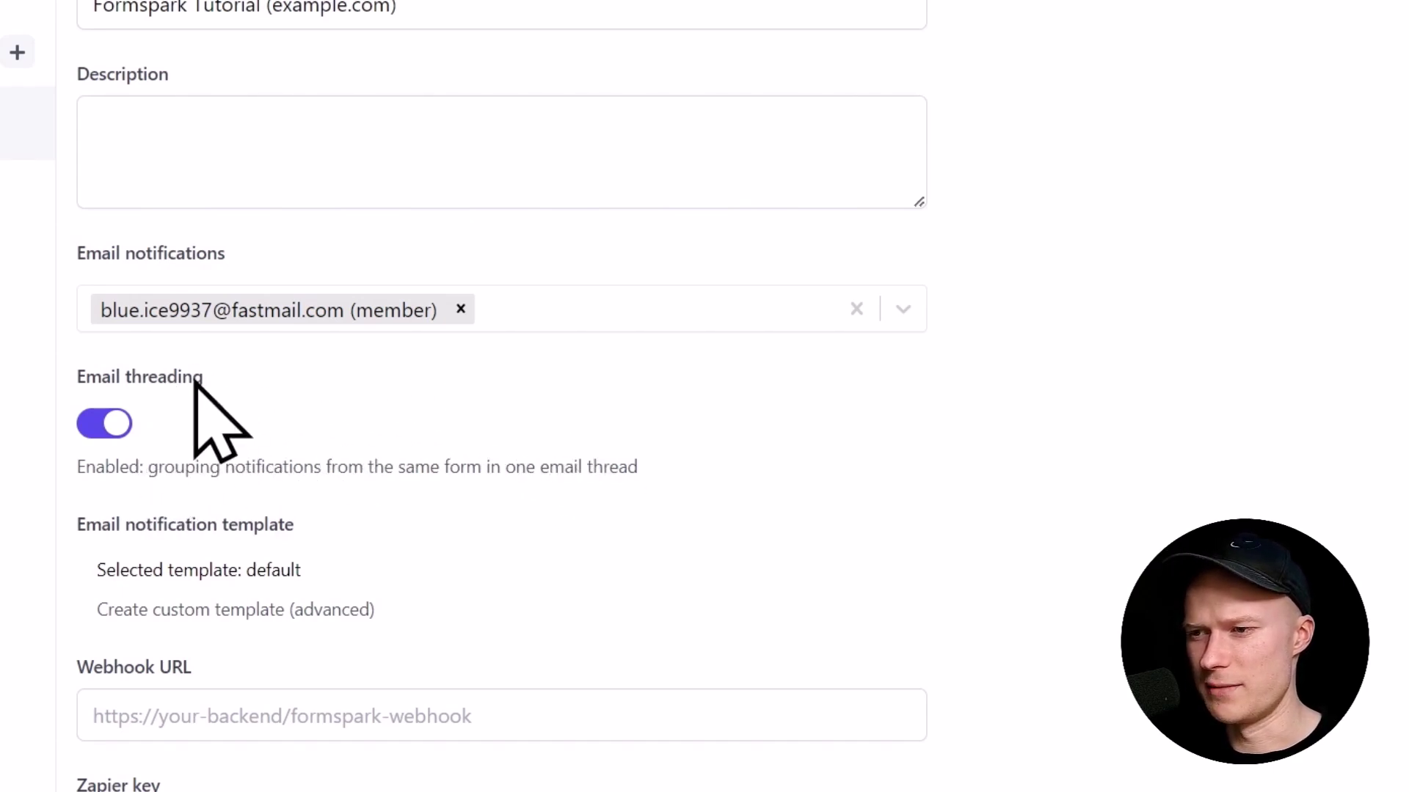
scroll(198, 396, "down", 2)
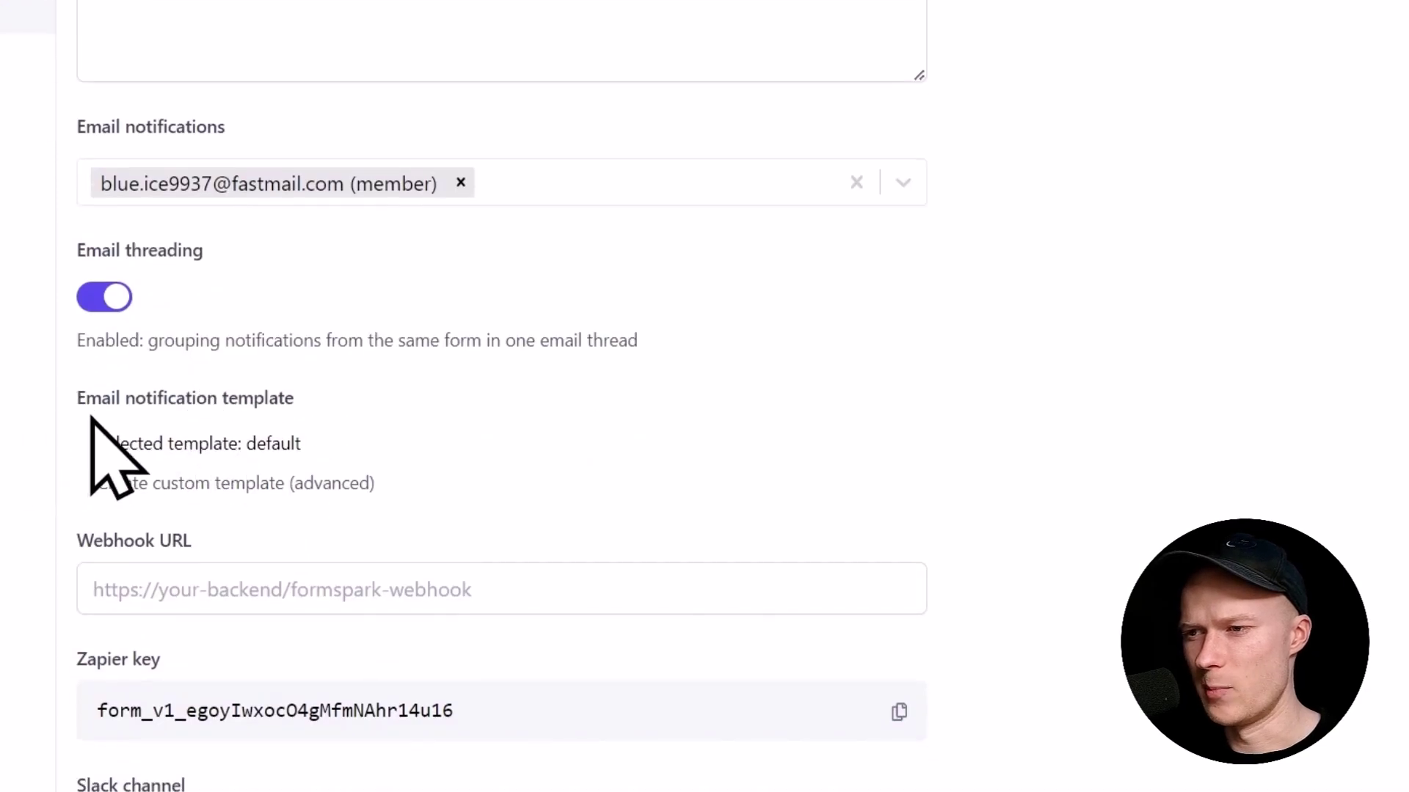
scroll(339, 379, "down", 2)
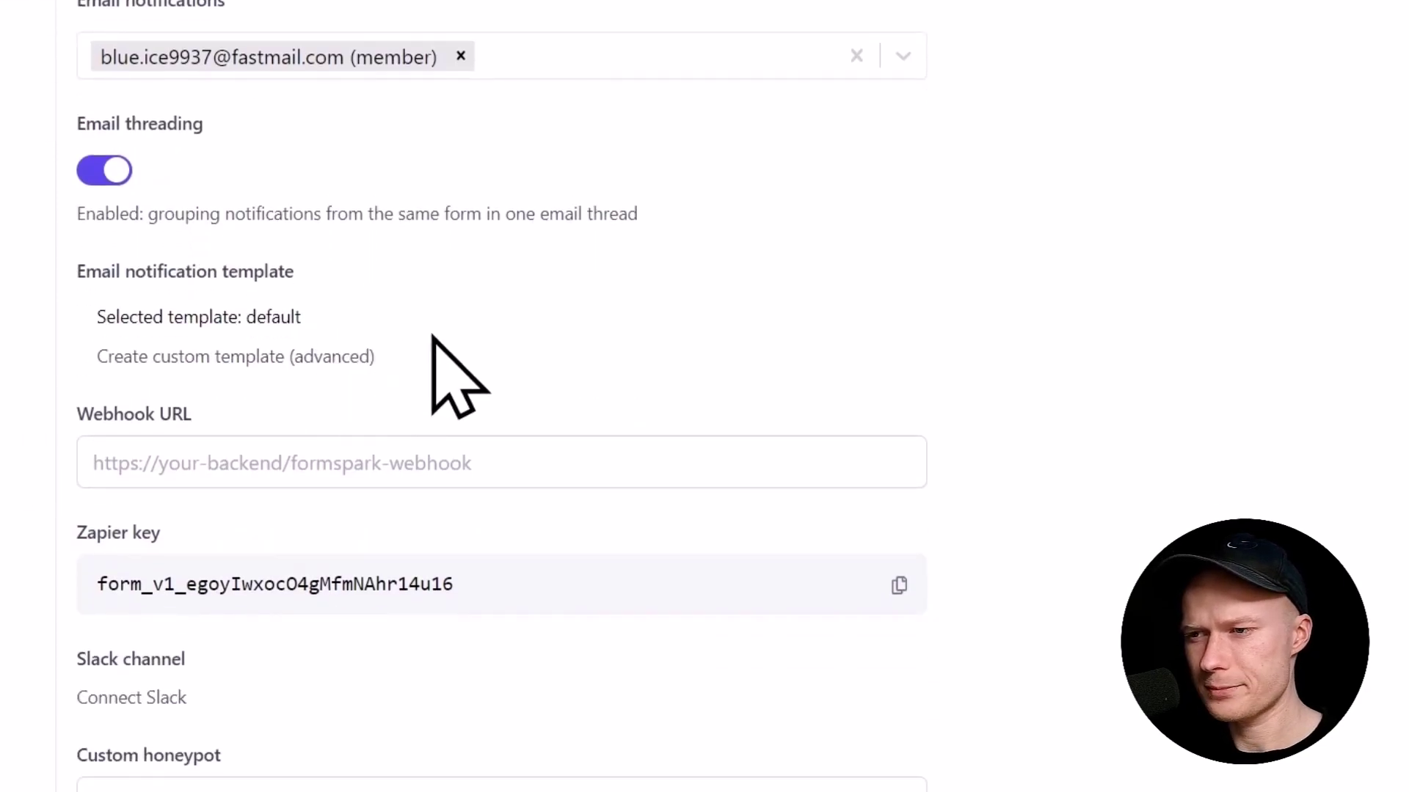
scroll(135, 431, "down", 2)
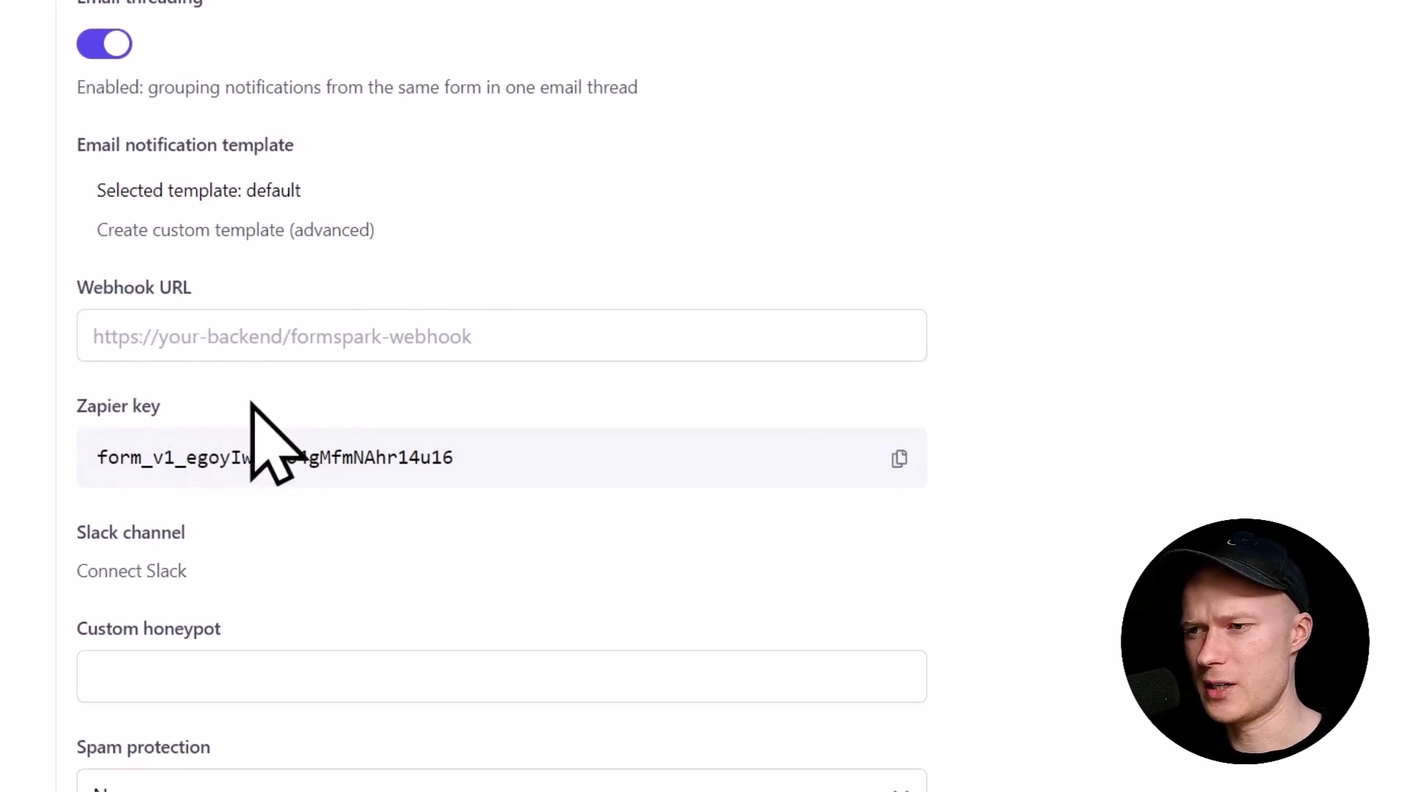
scroll(283, 425, "down", 2)
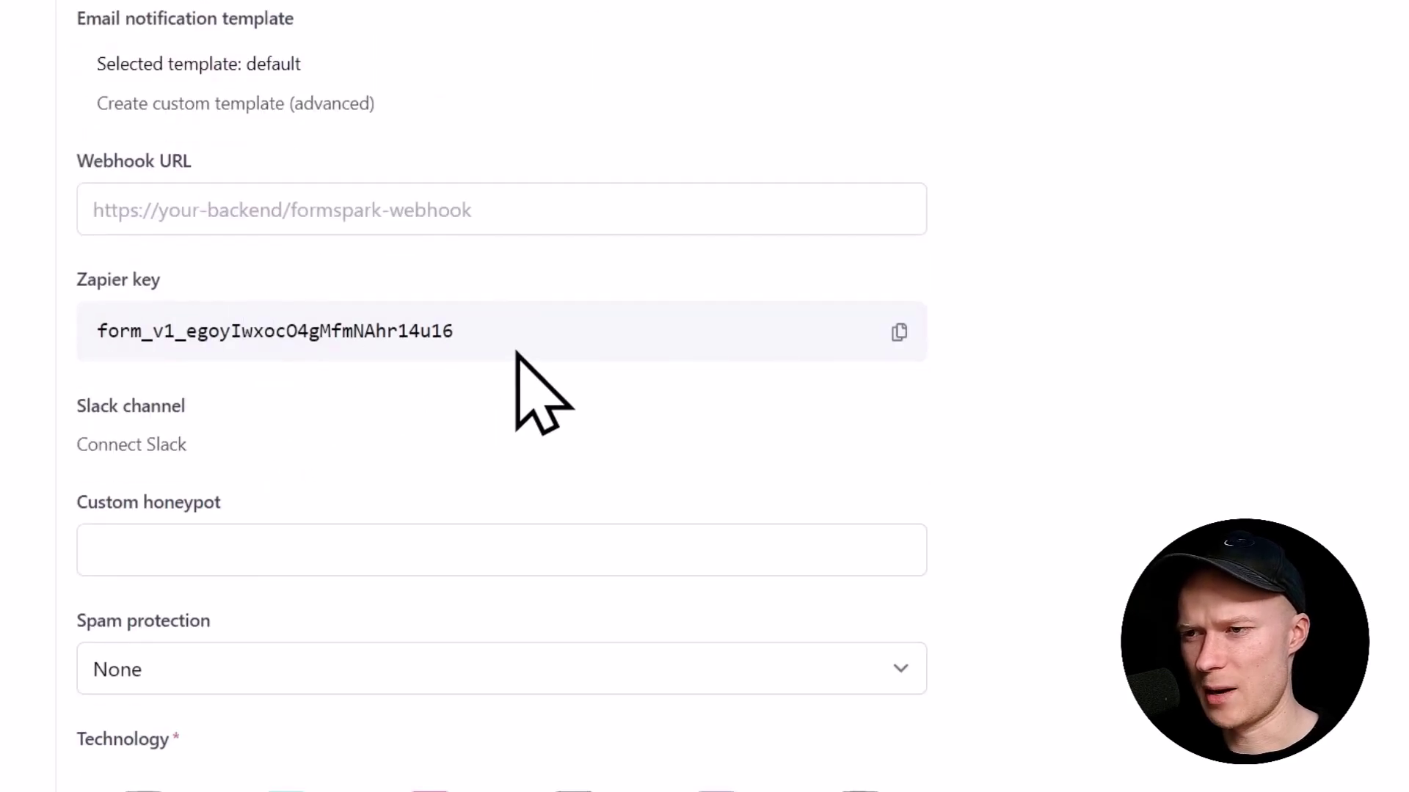
scroll(515, 353, "down", 2)
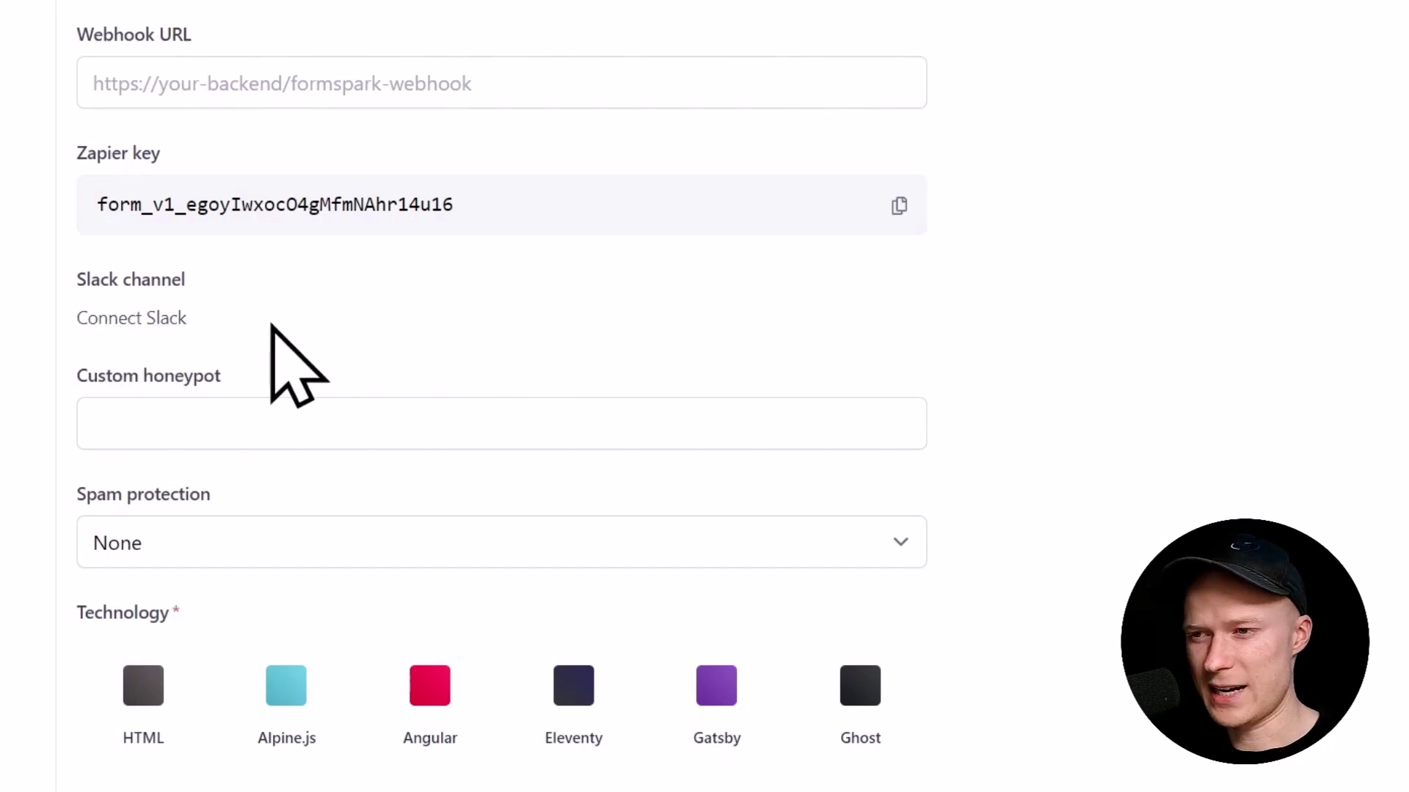
scroll(370, 323, "down", 2)
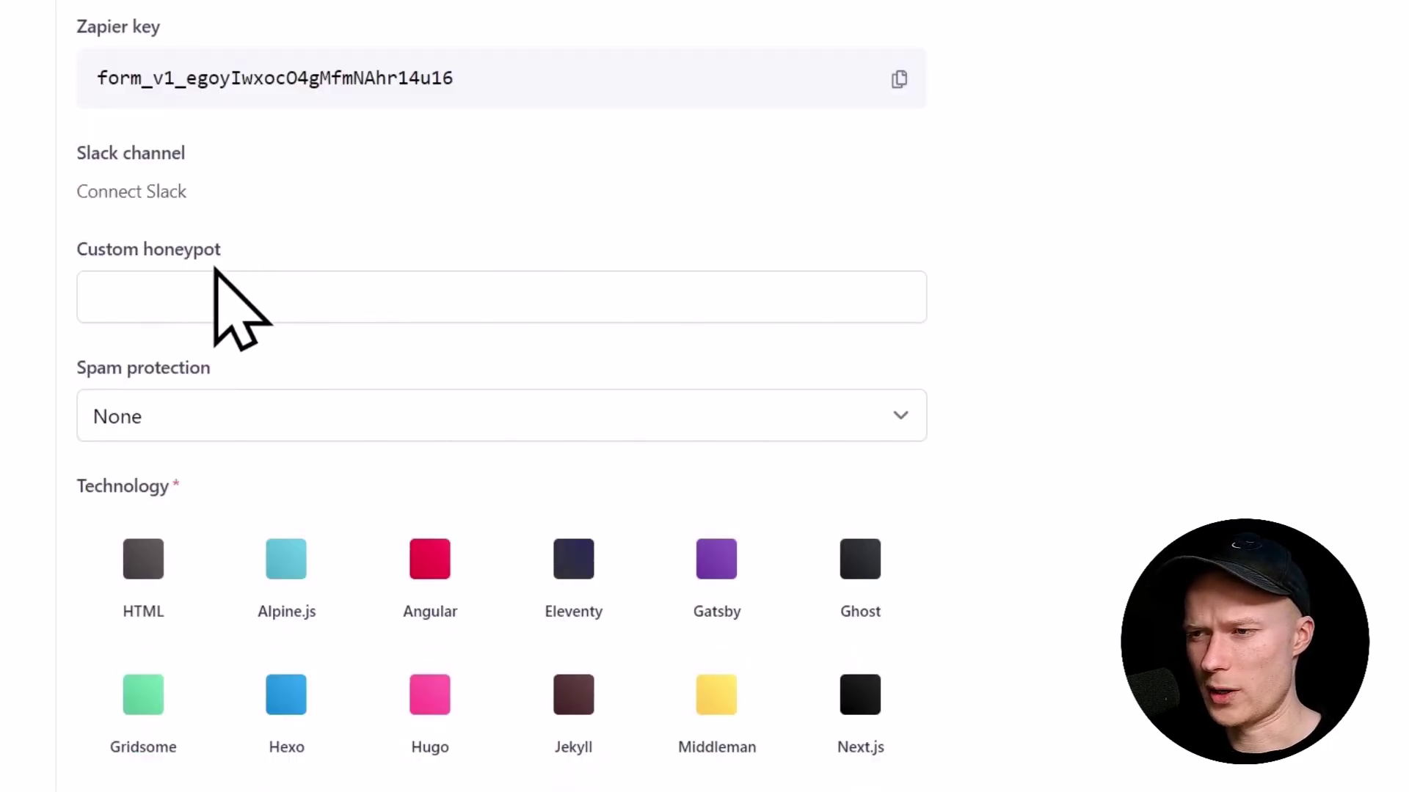
scroll(321, 355, "down", 2)
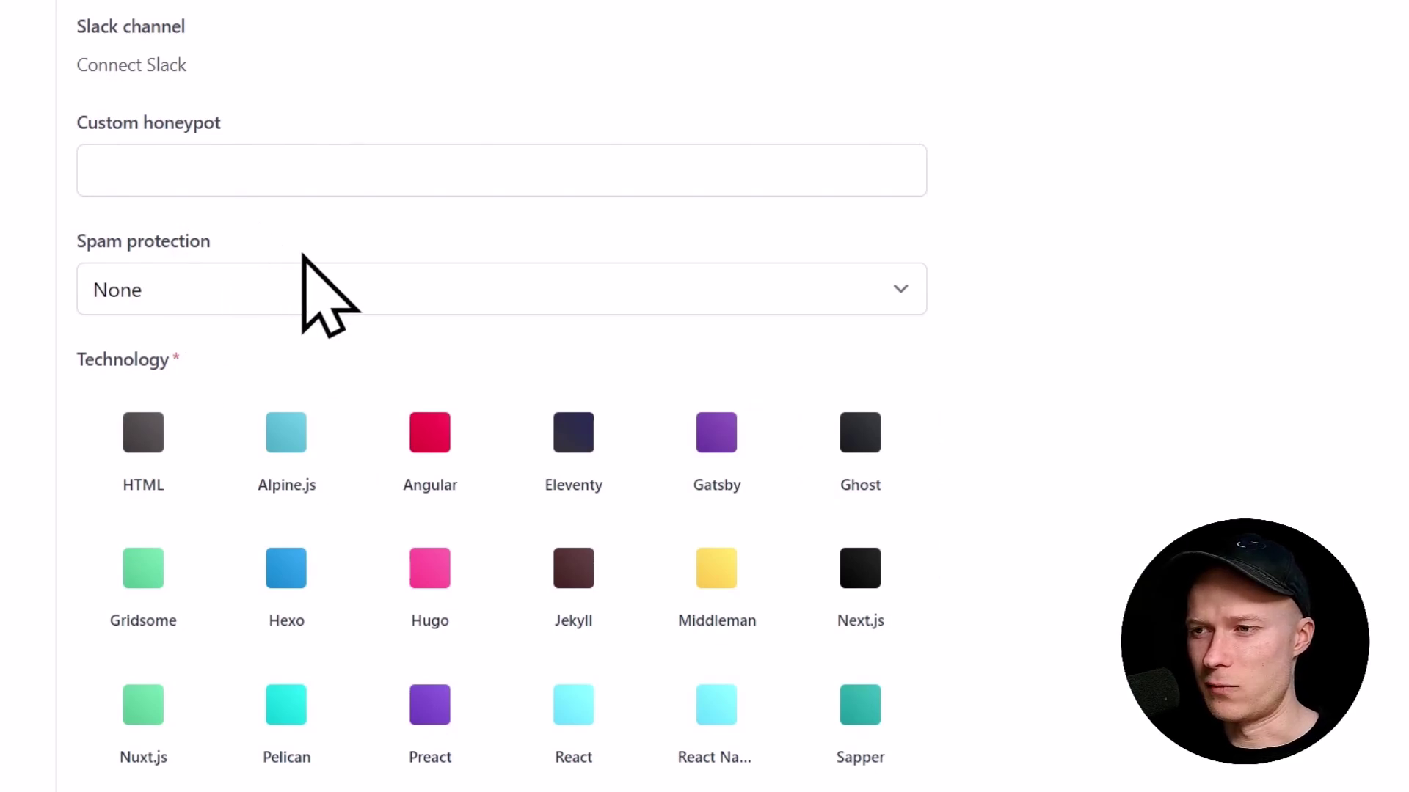
Step: Choose Botpoison as spam protection, revealing the required Botpoison secret key field
left_click(709, 287)
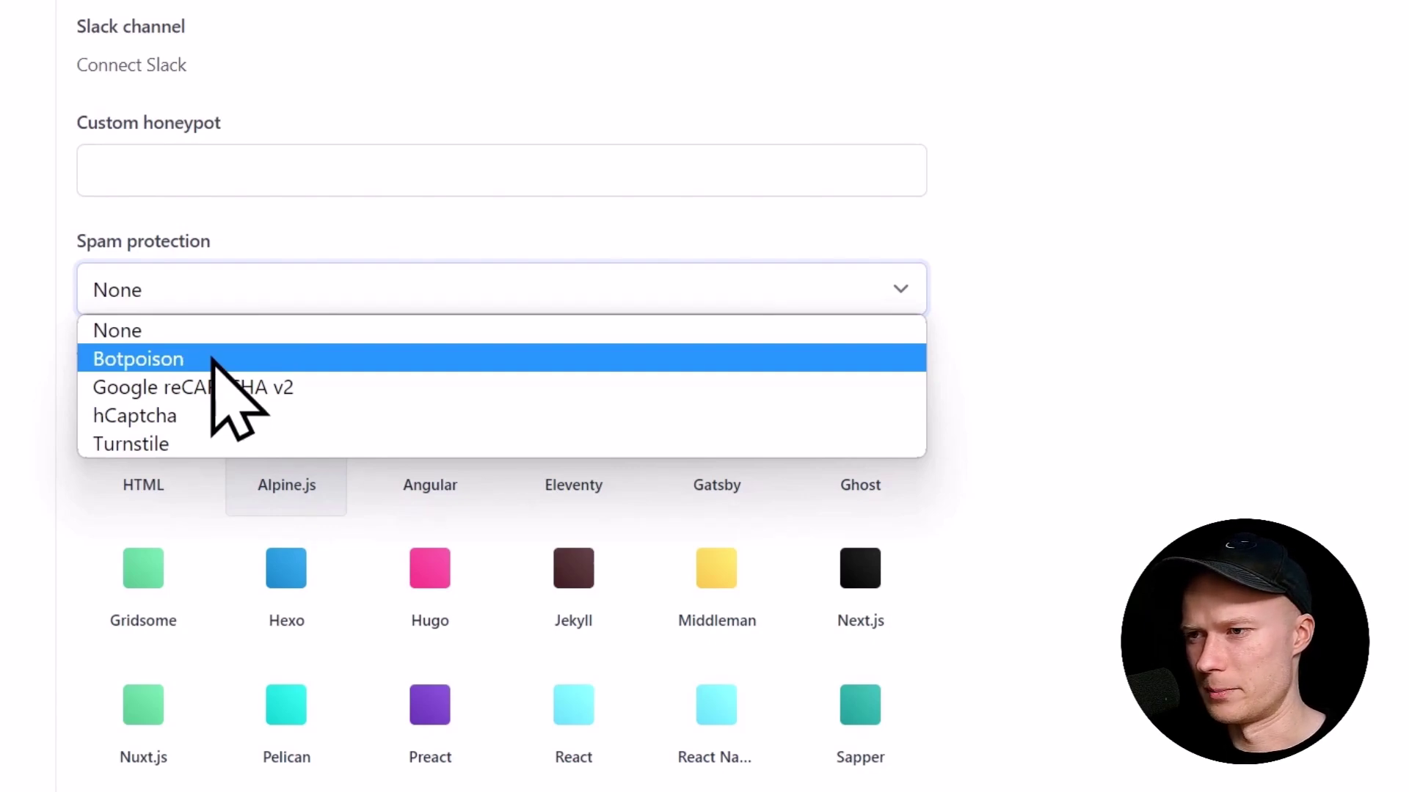
left_click(213, 359)
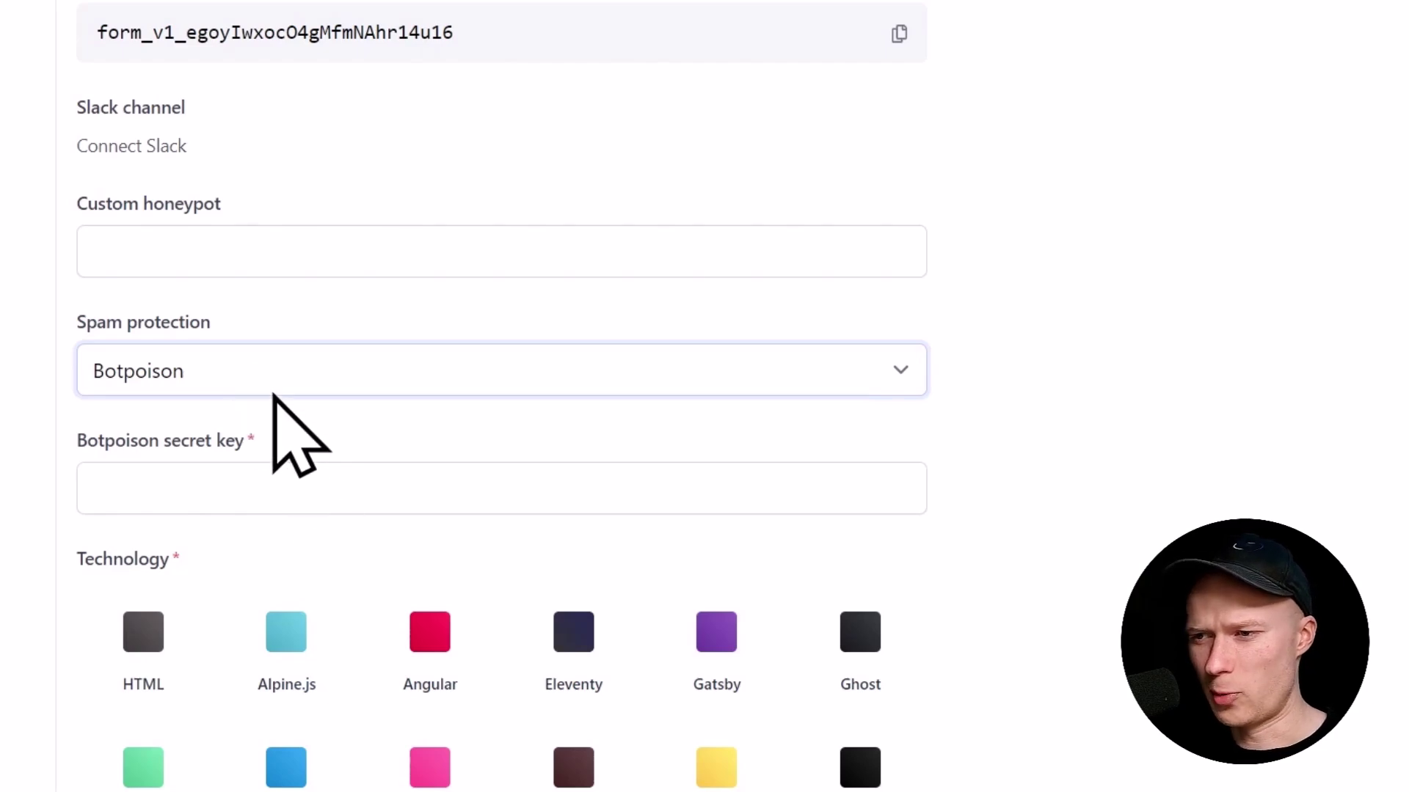
scroll(147, 495, "down", 2)
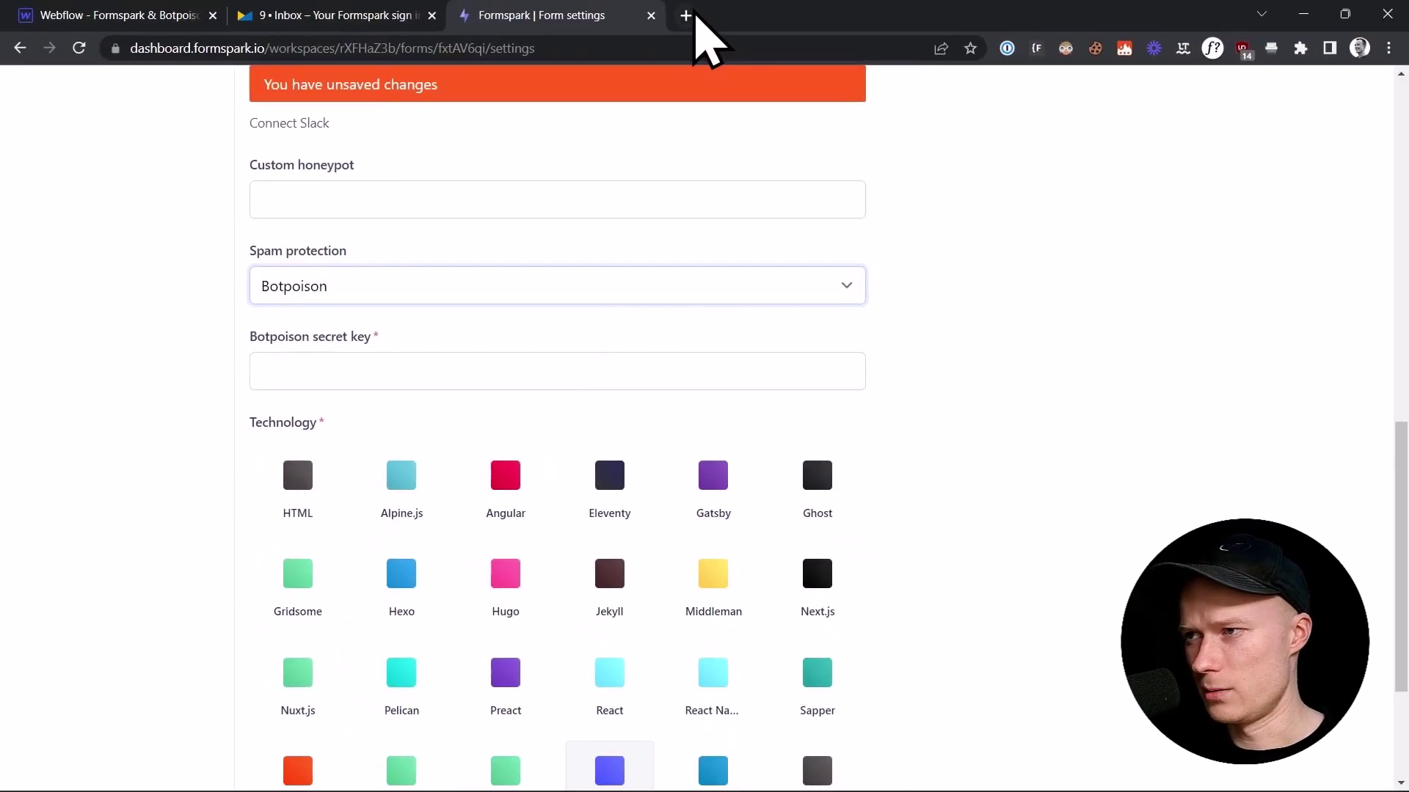
Step: Open botpoison.com in a new tab and view its $0, $2 and $7 plans
left_click(689, 15)
type("botp")
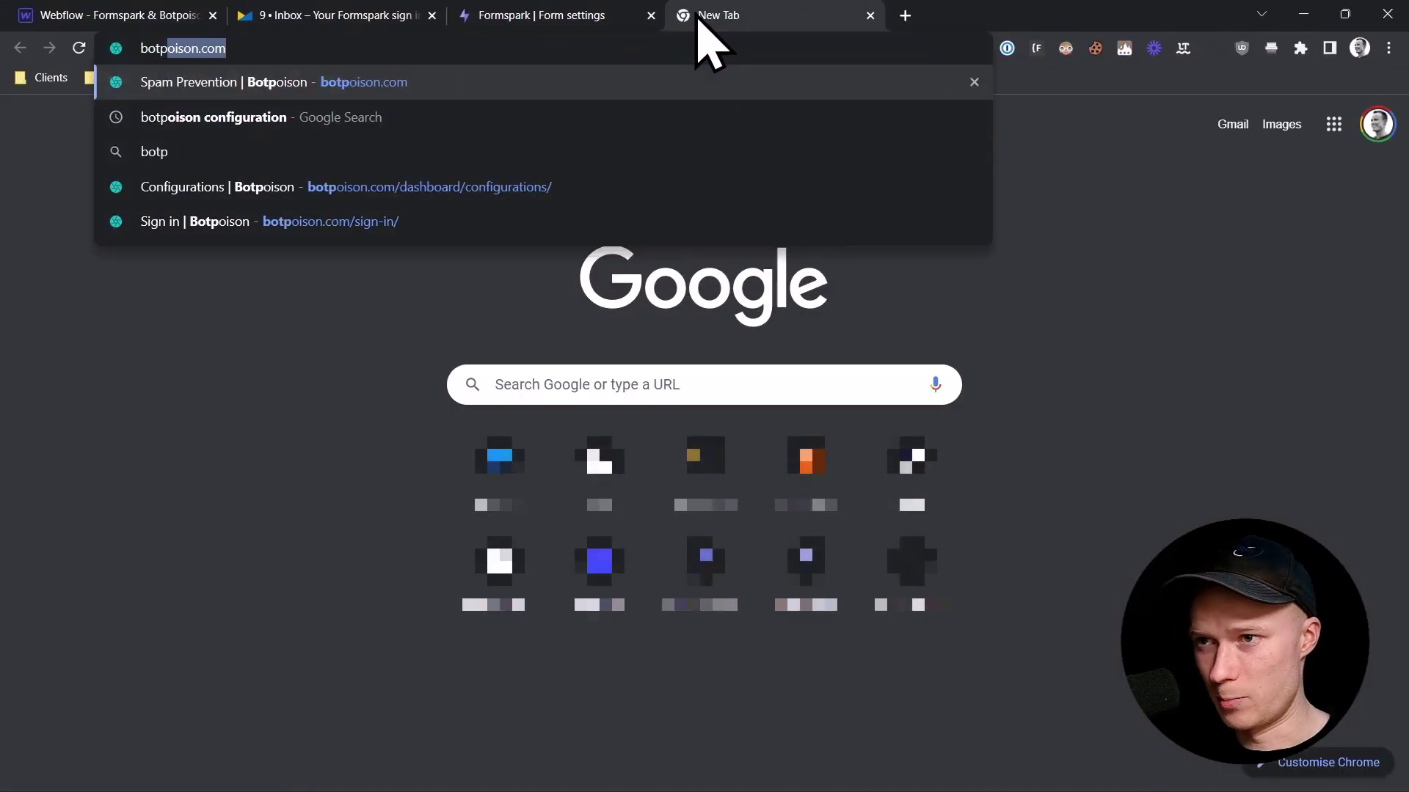
key("Return")
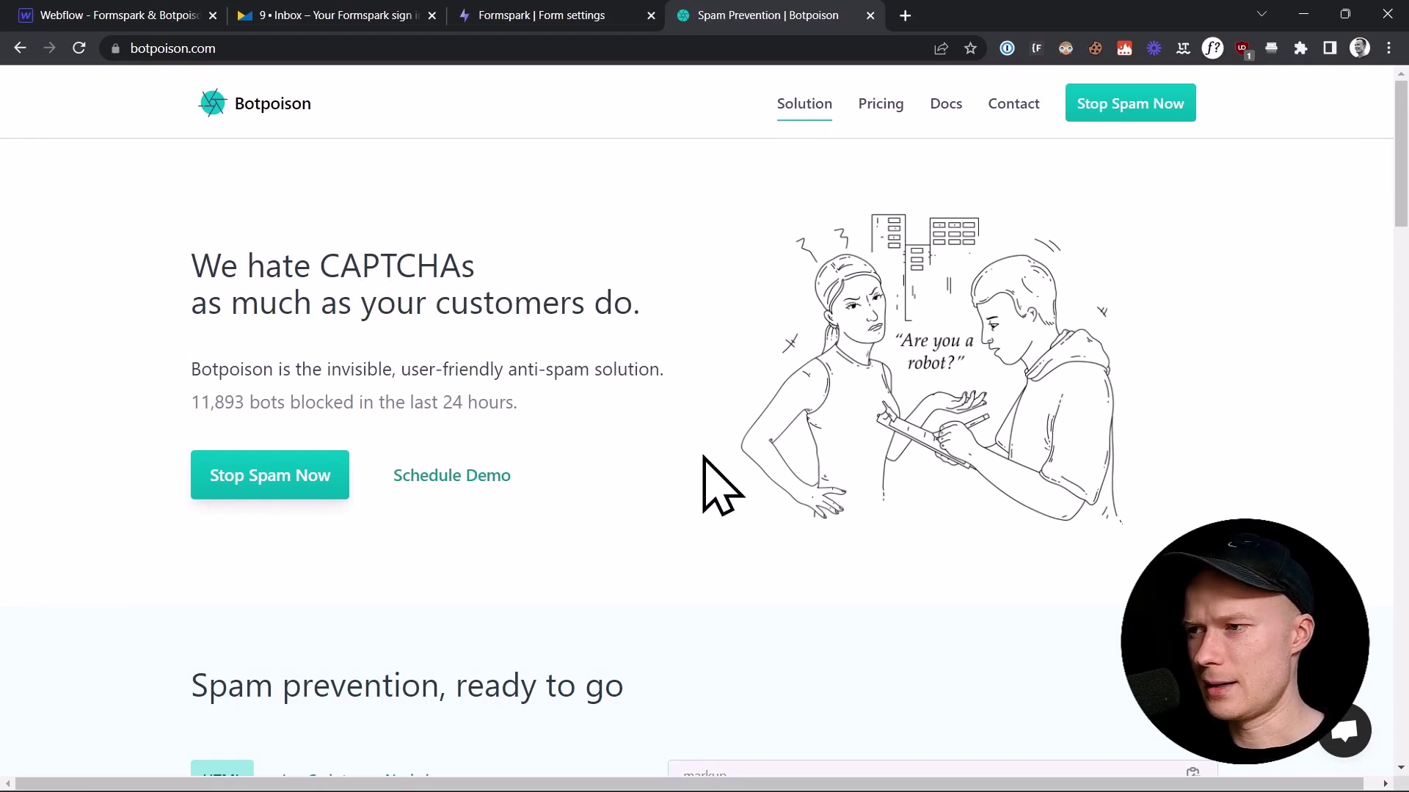
left_click(887, 108)
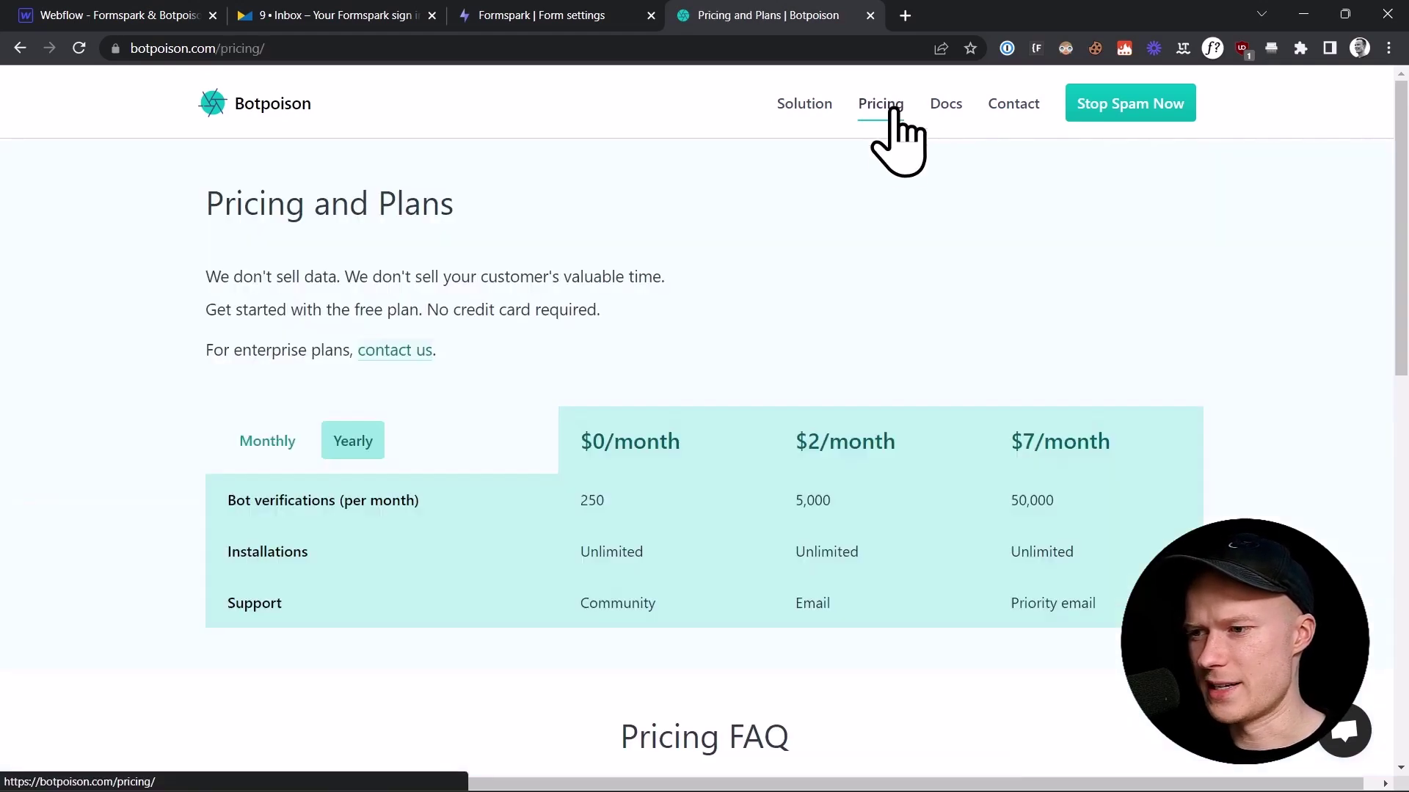
scroll(878, 364, "down", 3)
scroll(770, 346, "up", 1)
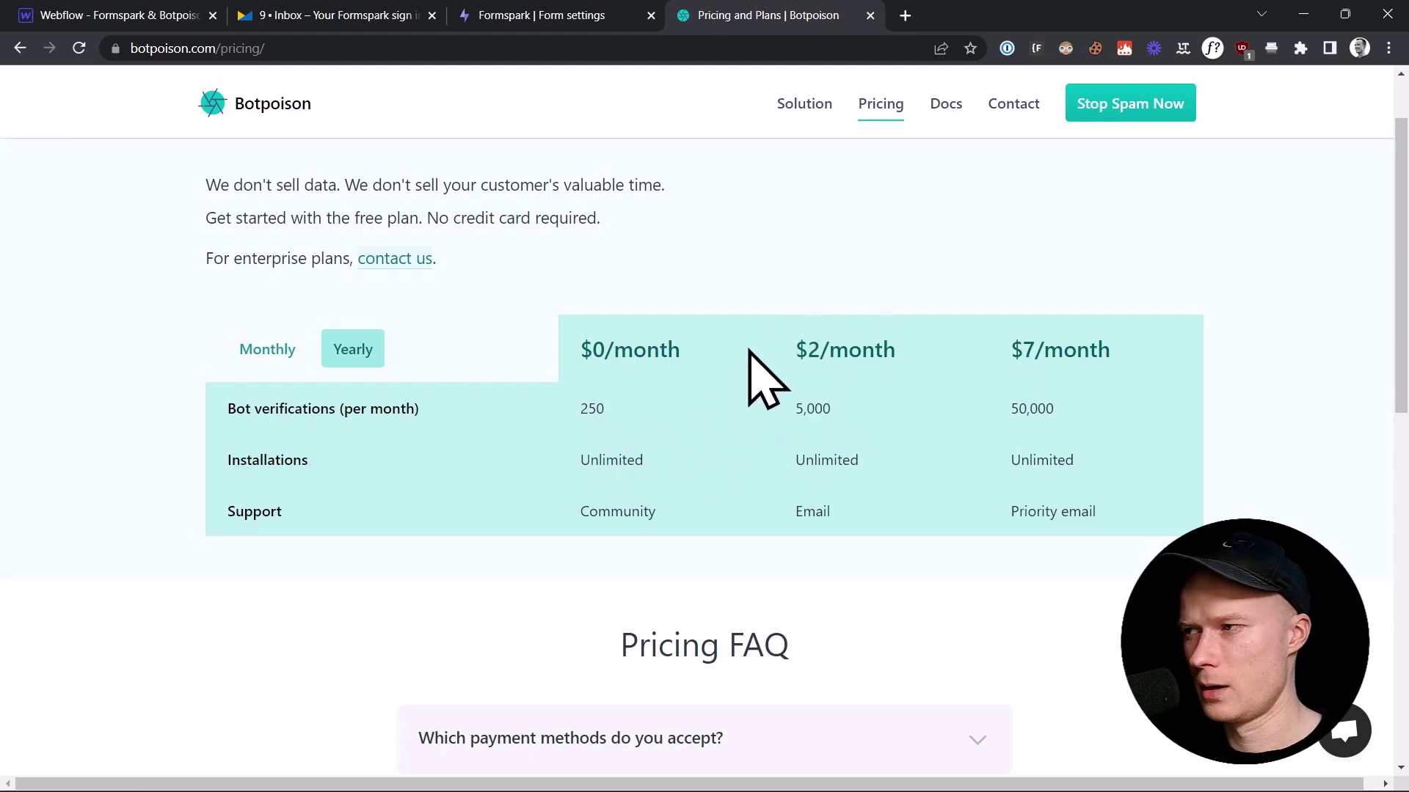
Step: Request a Botpoison sign-in link by entering the account e-mail address
left_click(1116, 114)
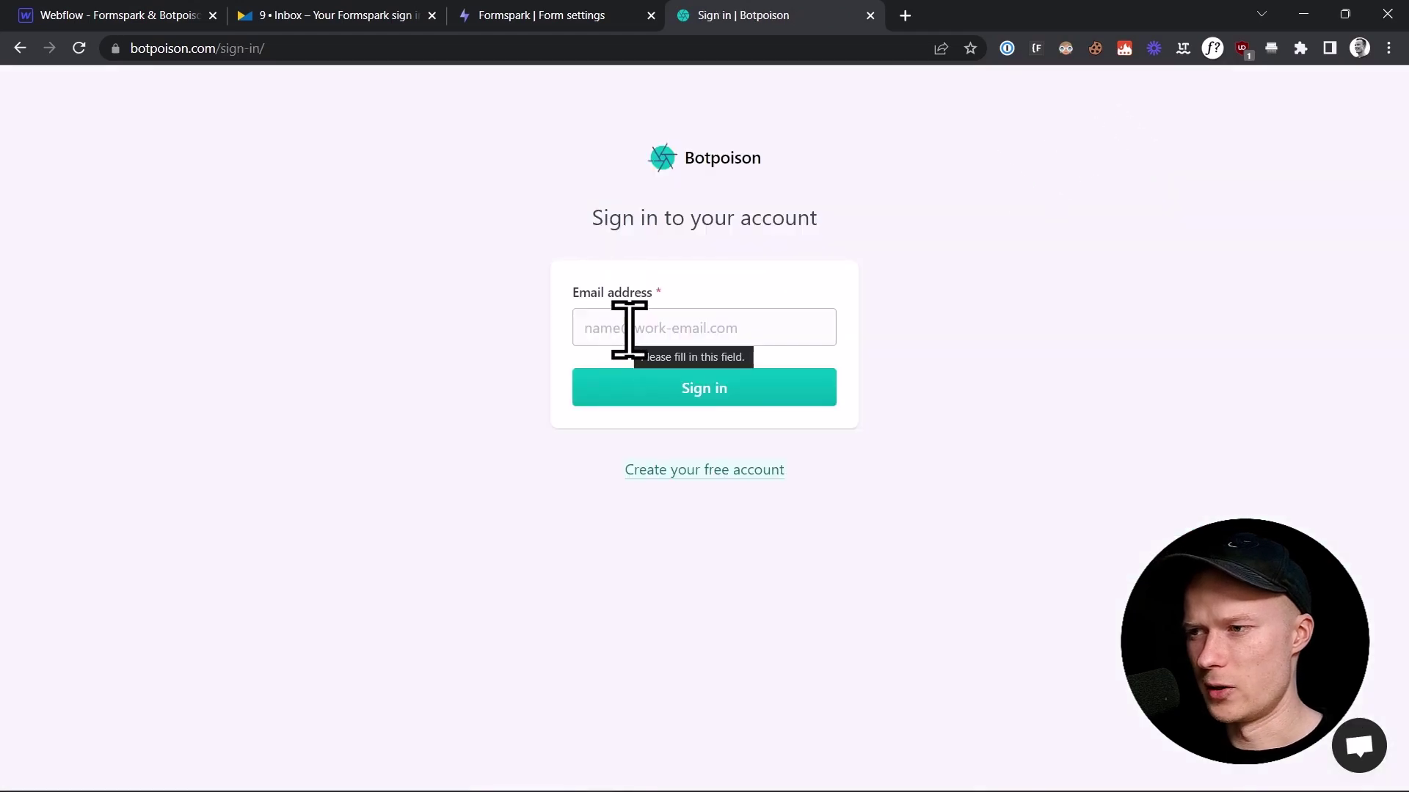
left_click(629, 328)
key("ctrl+v")
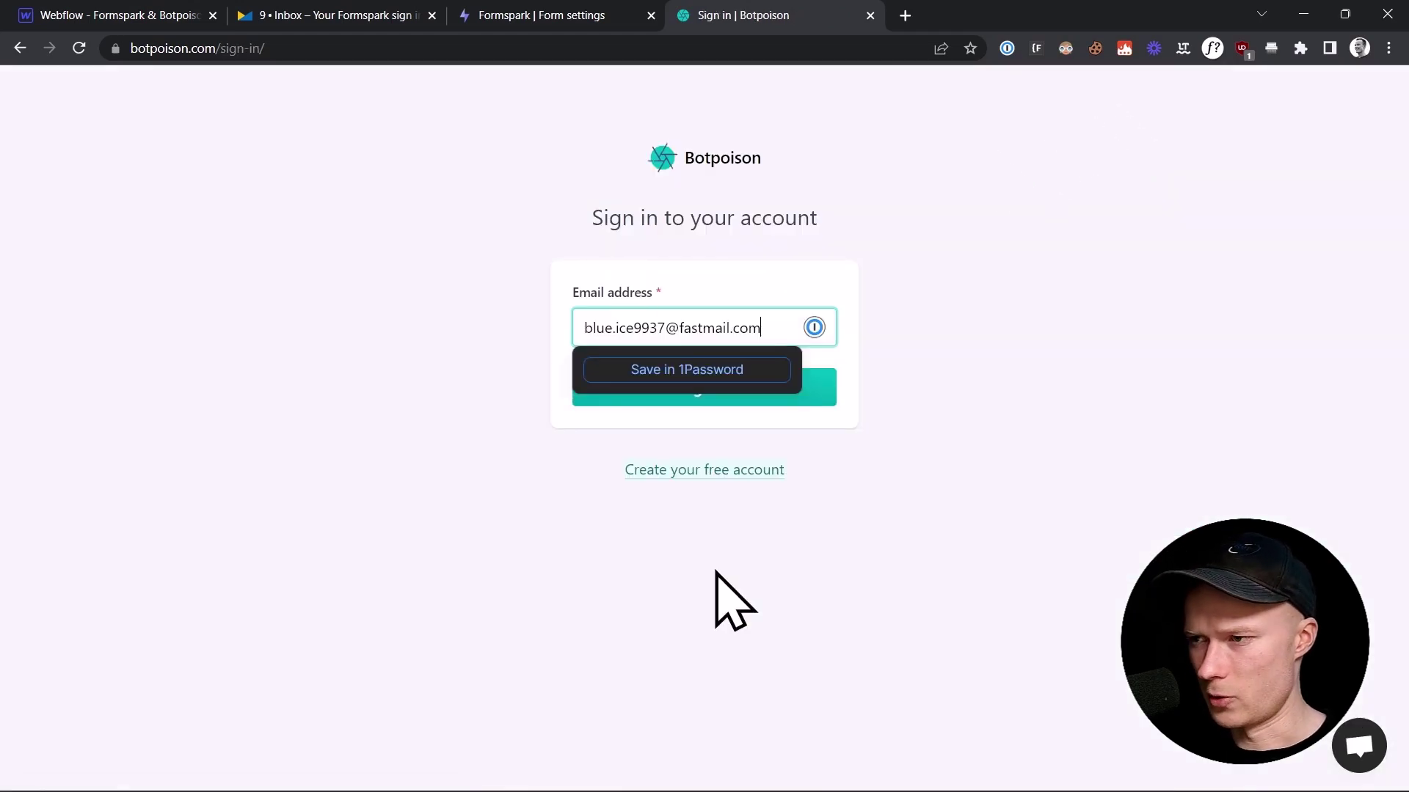
left_click(887, 386)
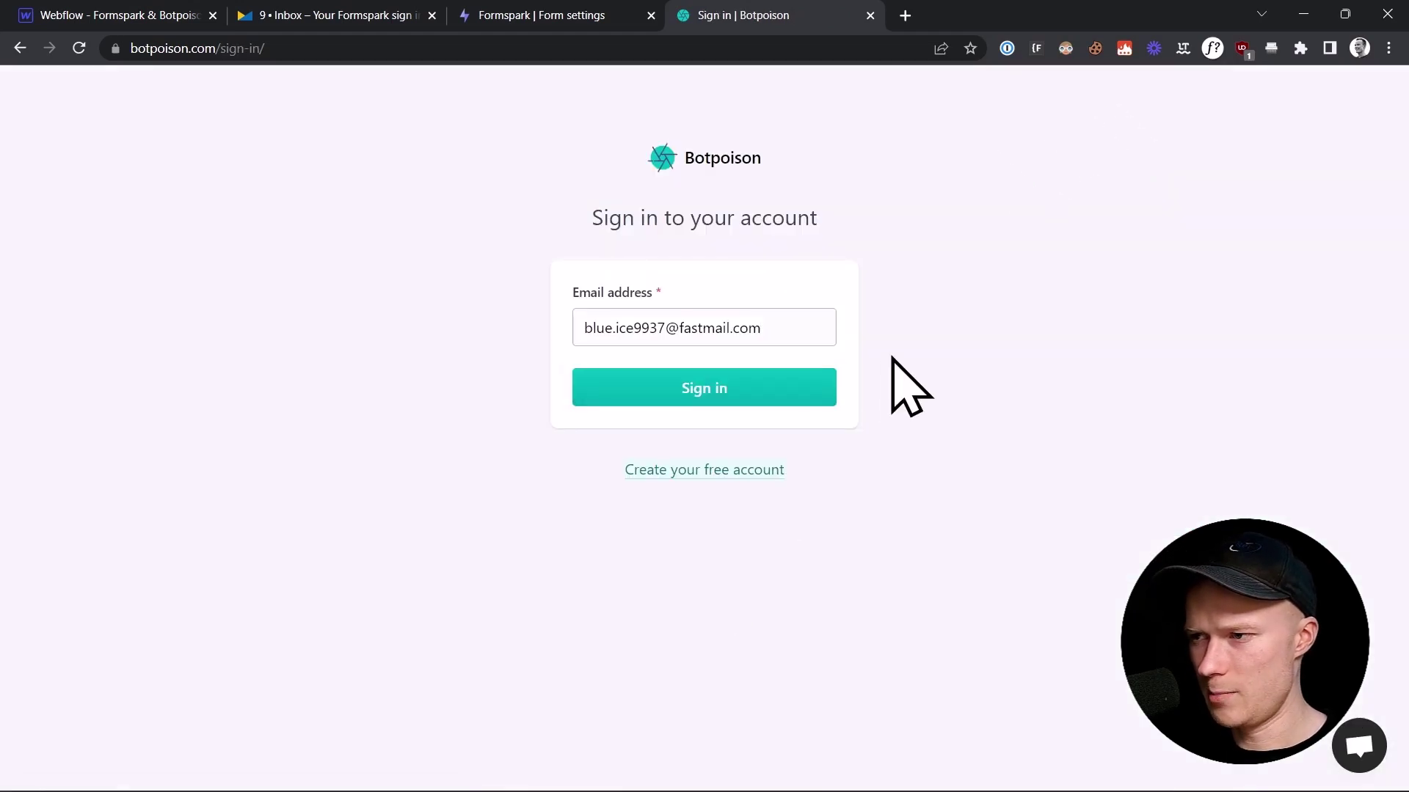
left_click(704, 396)
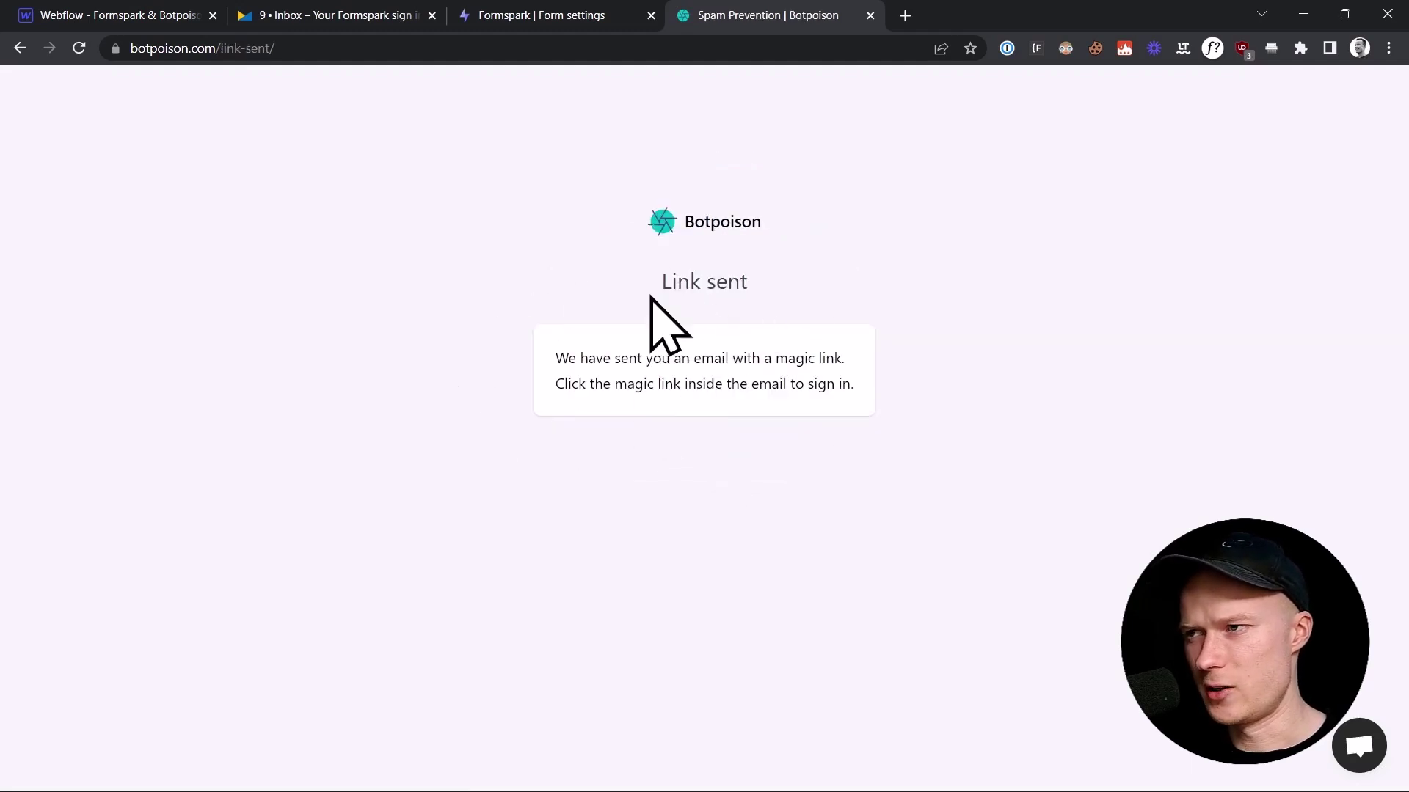
Step: Open the 'Your Botpoison Sign-In Link' email in Fastmail and follow its authorize link
left_click(310, 8)
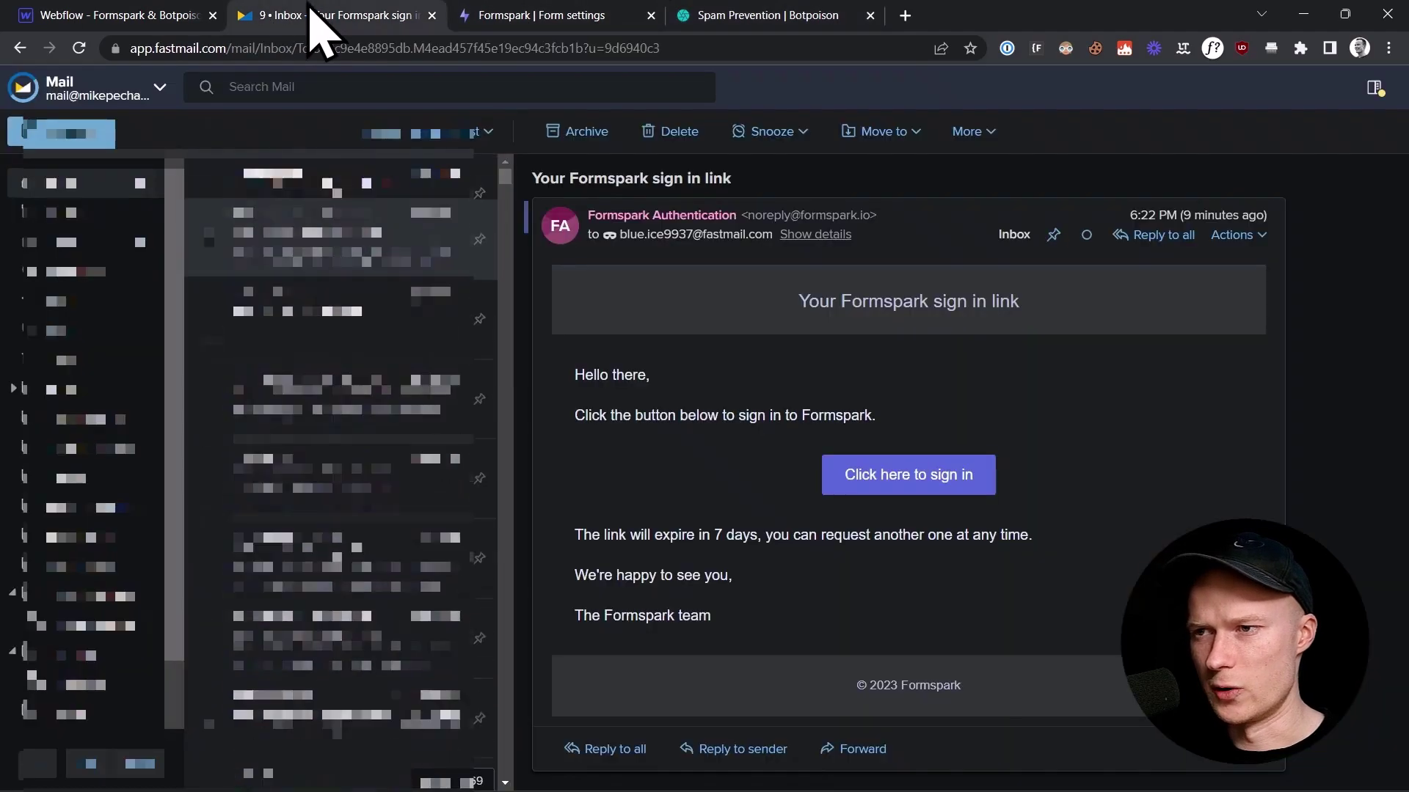
left_click(341, 213)
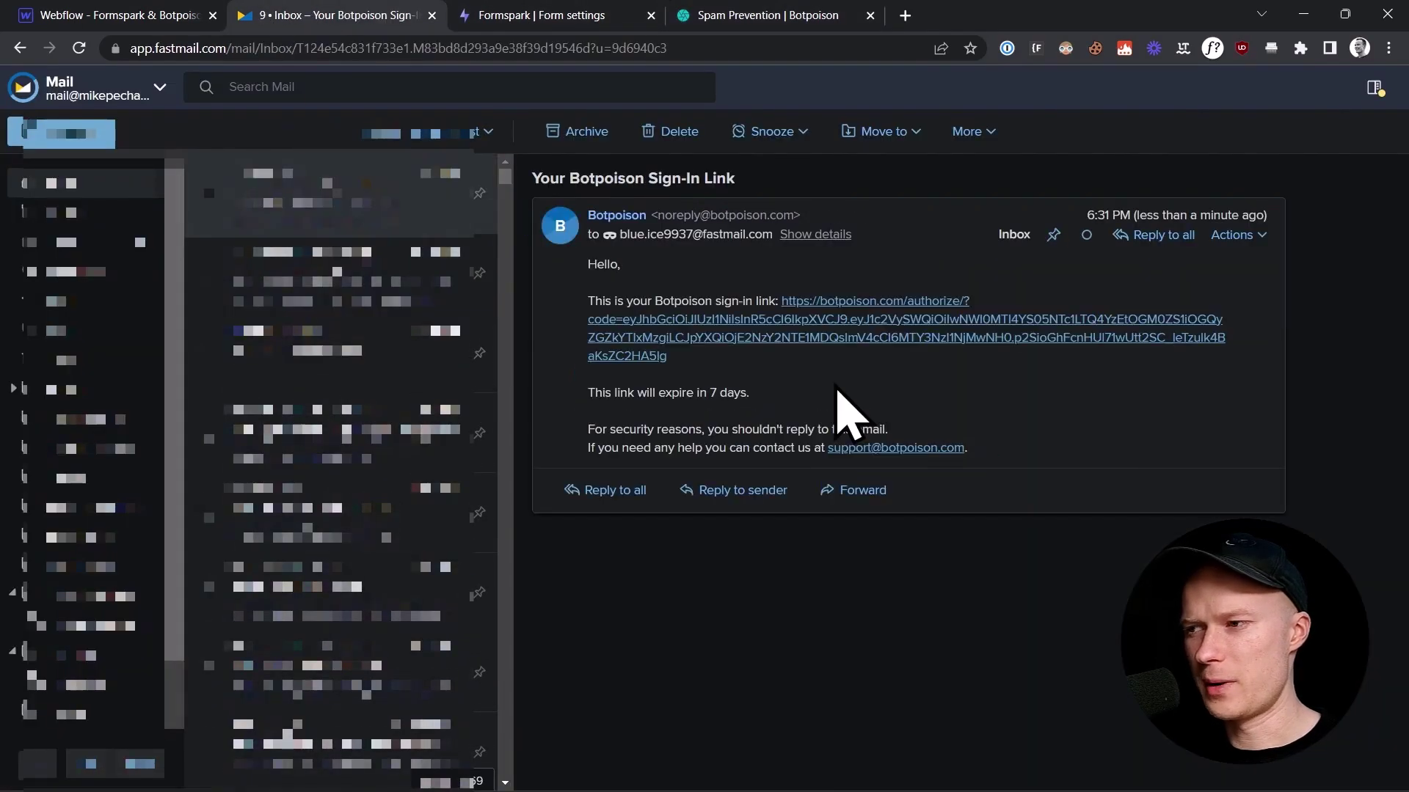
left_click(812, 337)
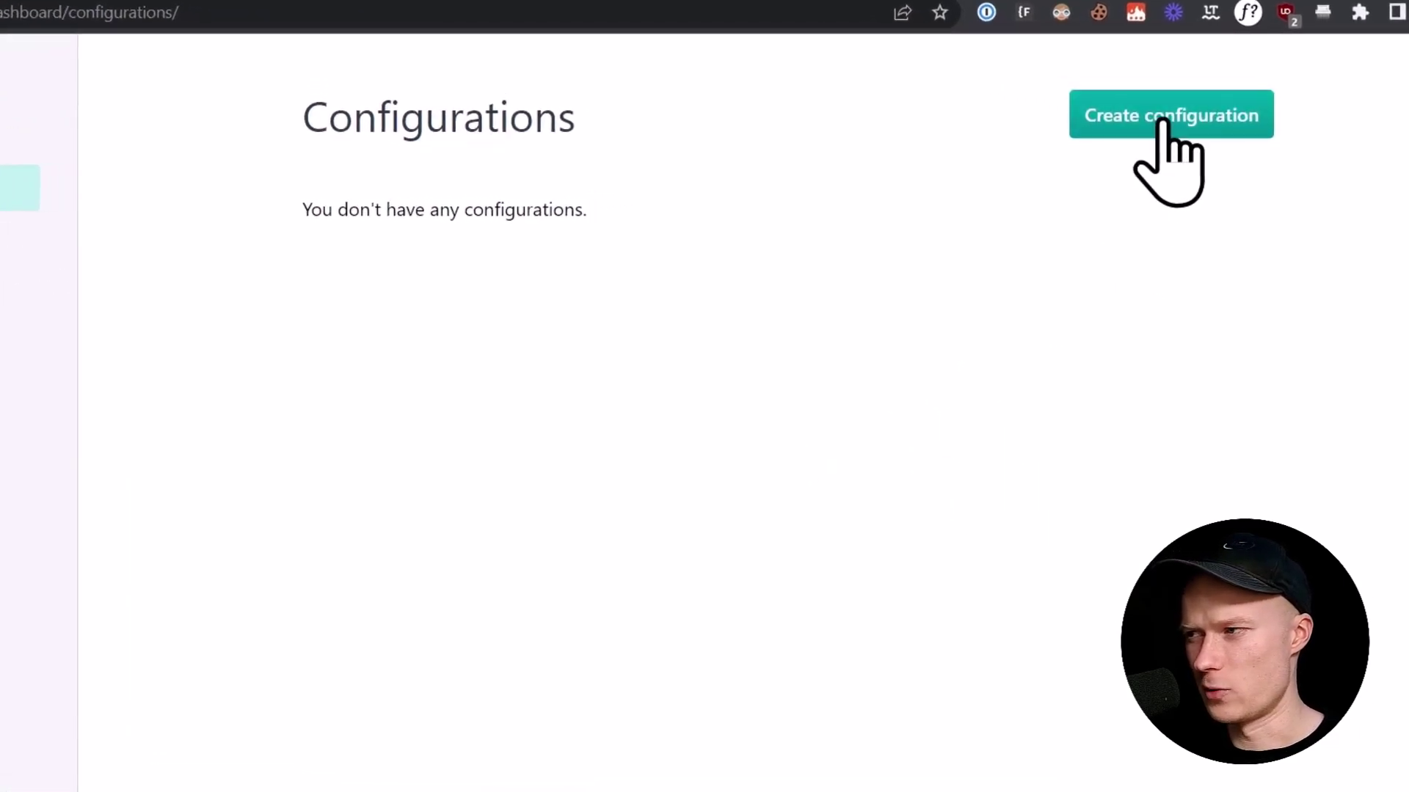
Step: Create a Botpoison configuration named 'Formspark Tutorial (example.com)', using the Formspark form name
left_click(1237, 125)
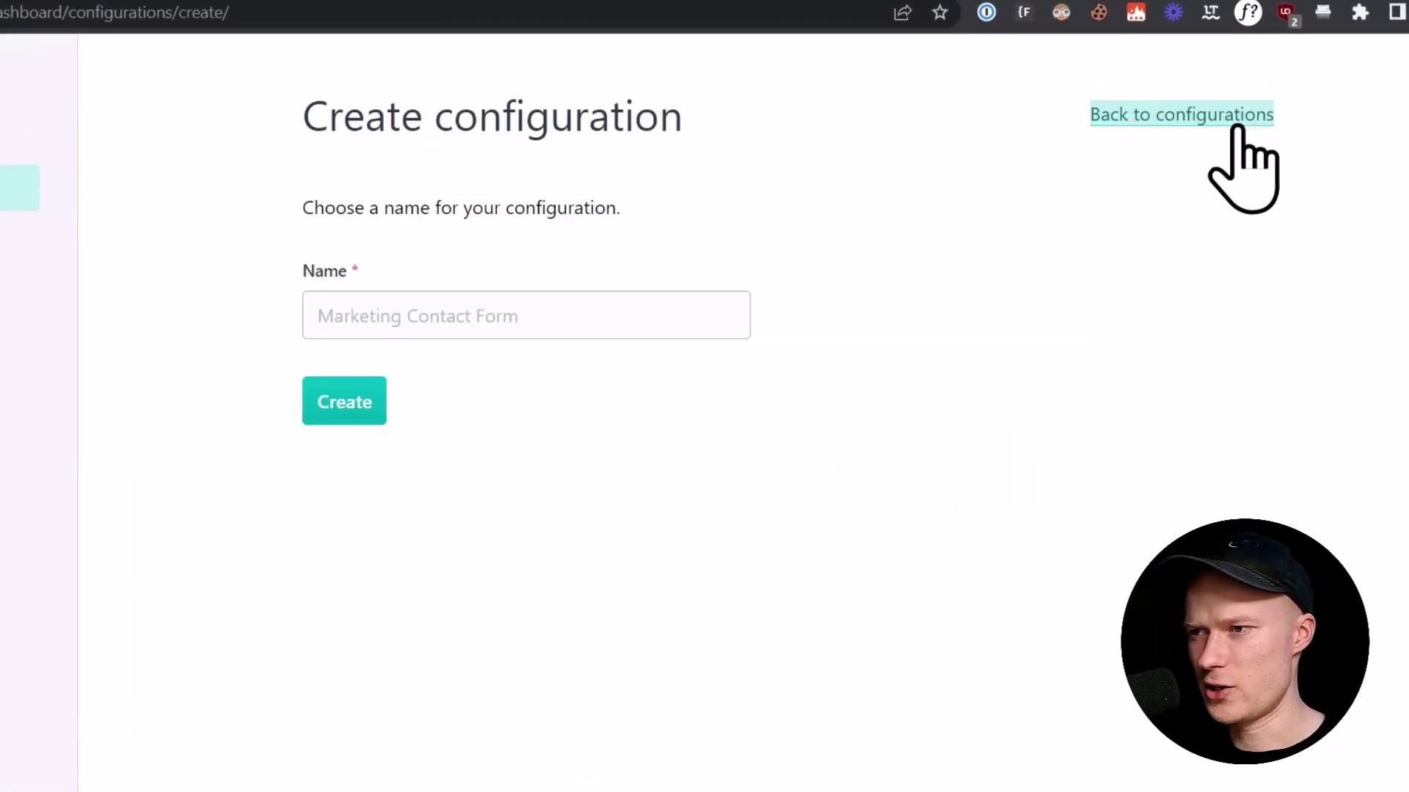
left_click(497, 323)
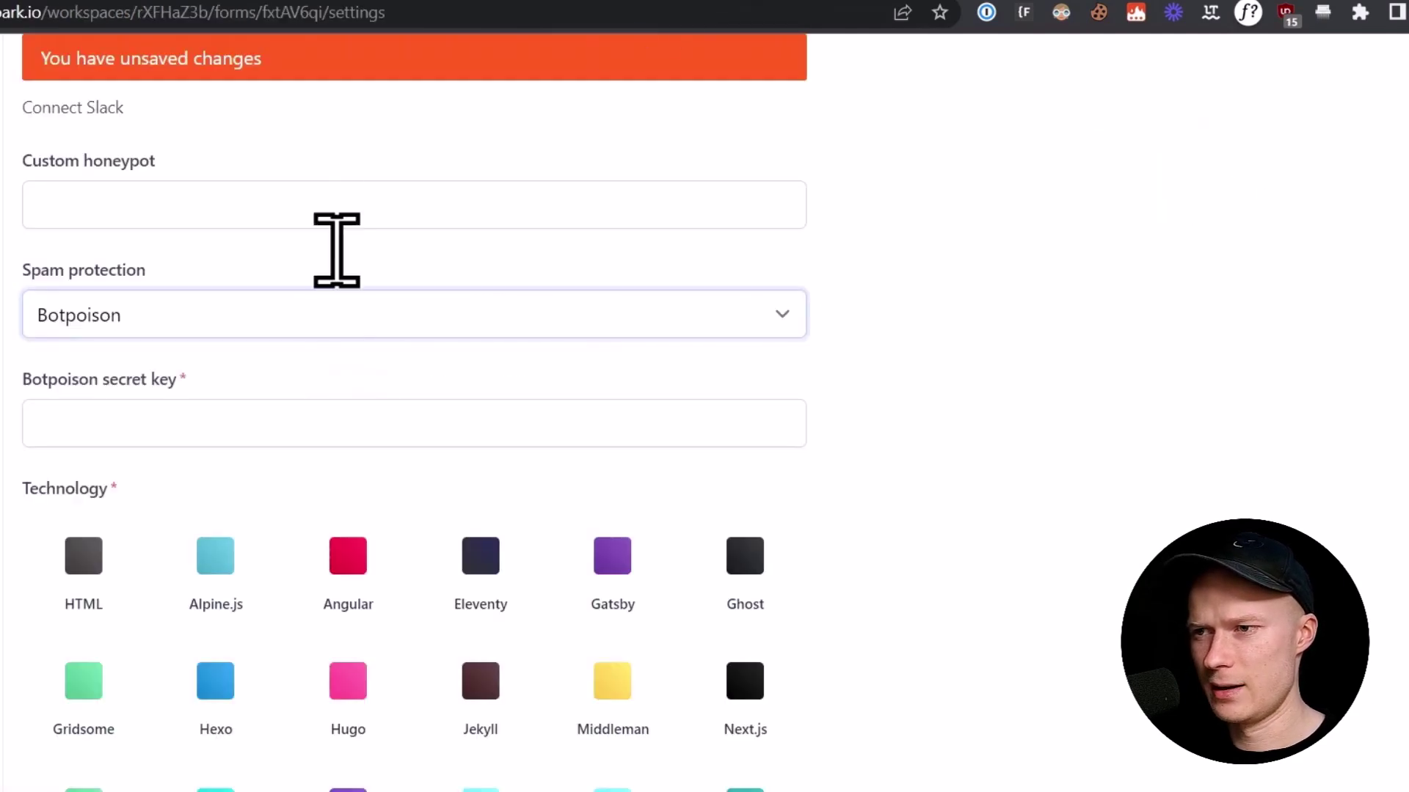
scroll(377, 494, "up", 15)
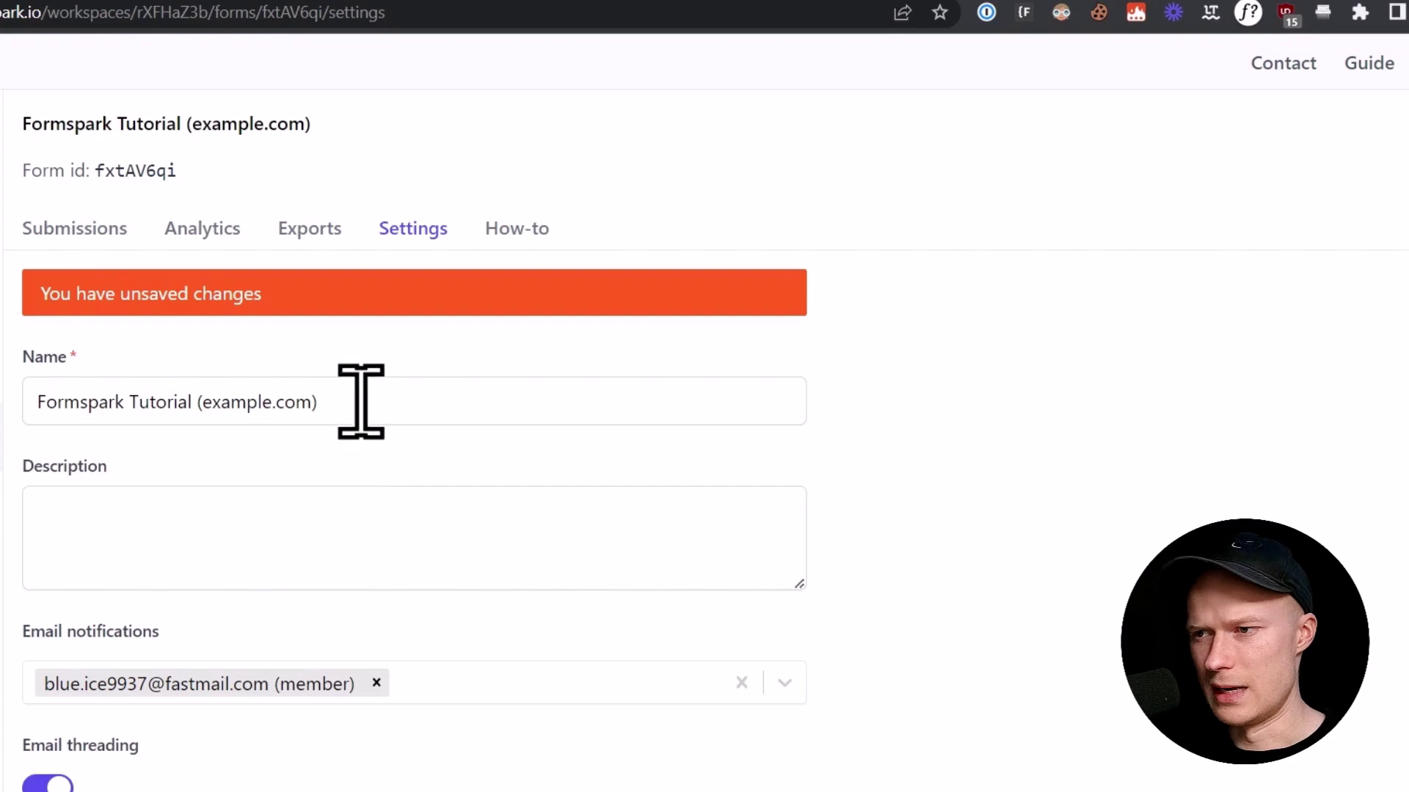
triple_click(360, 402)
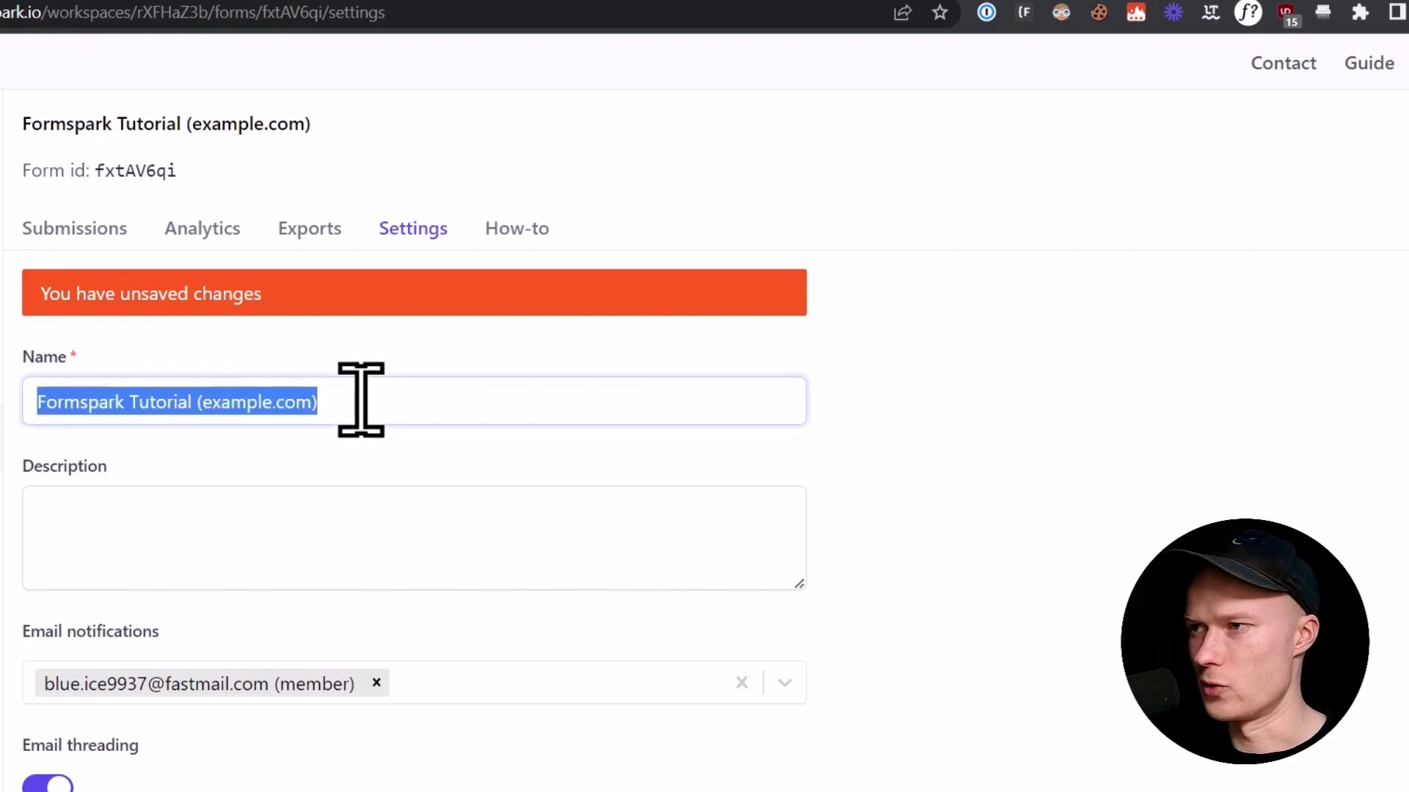
scroll(635, 510, "down", 6)
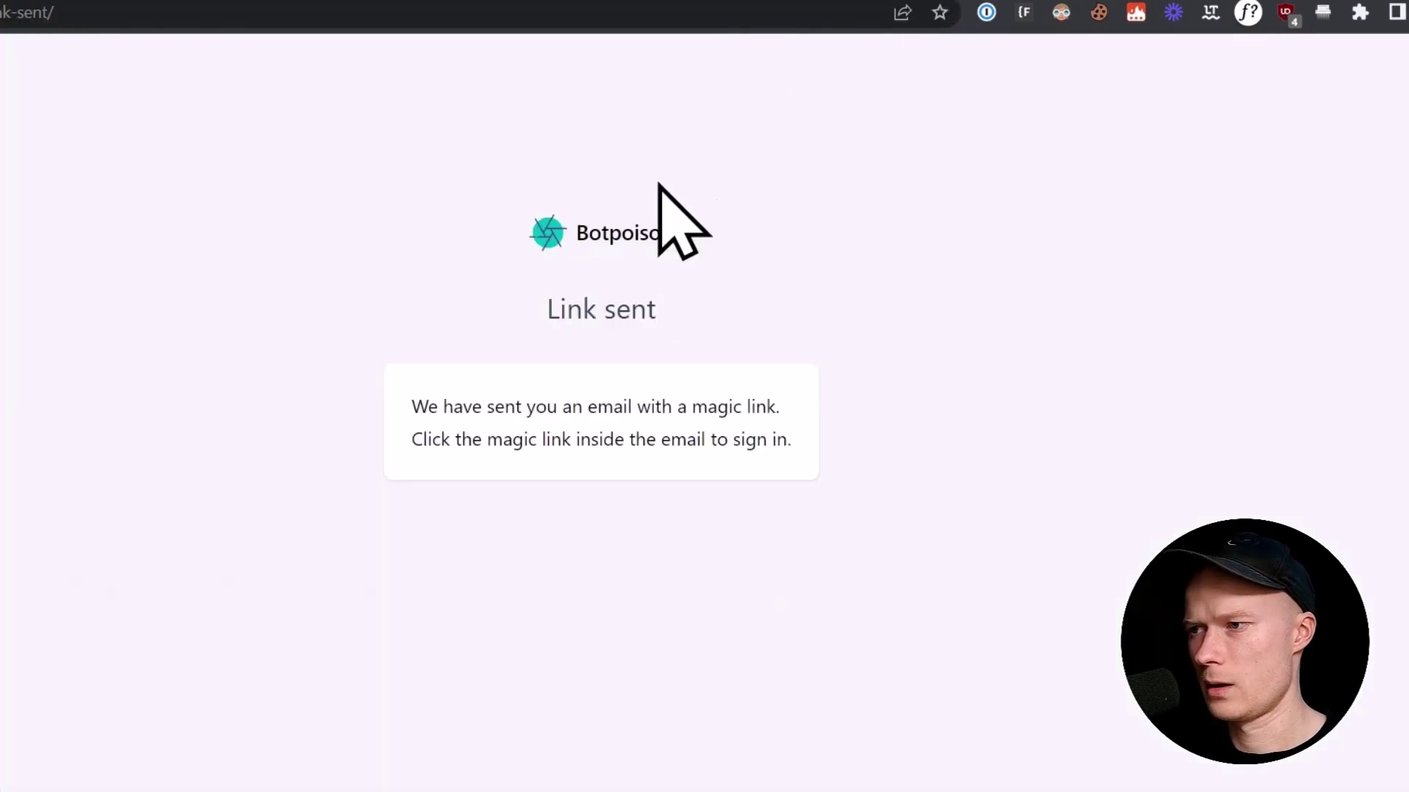
left_click(357, 2)
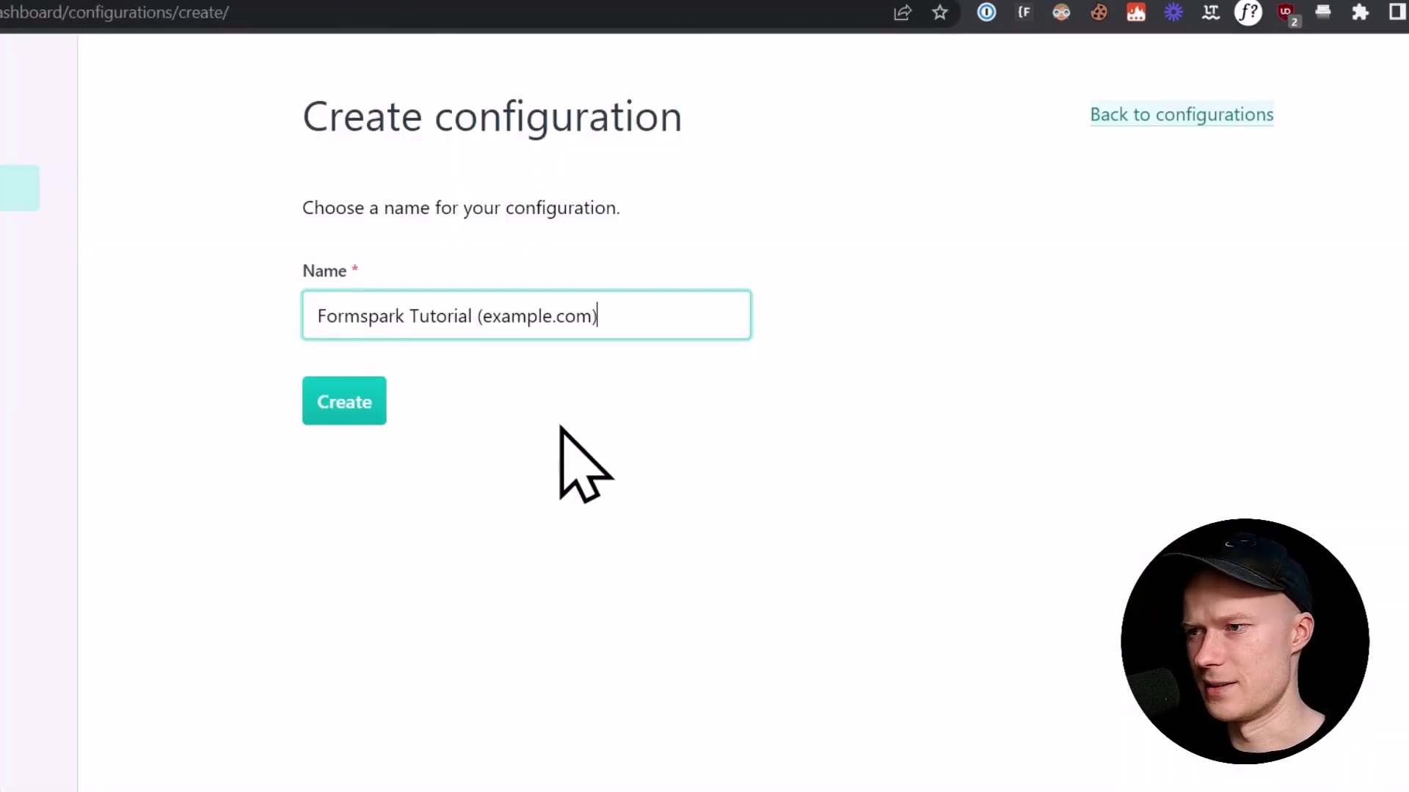
left_click(356, 394)
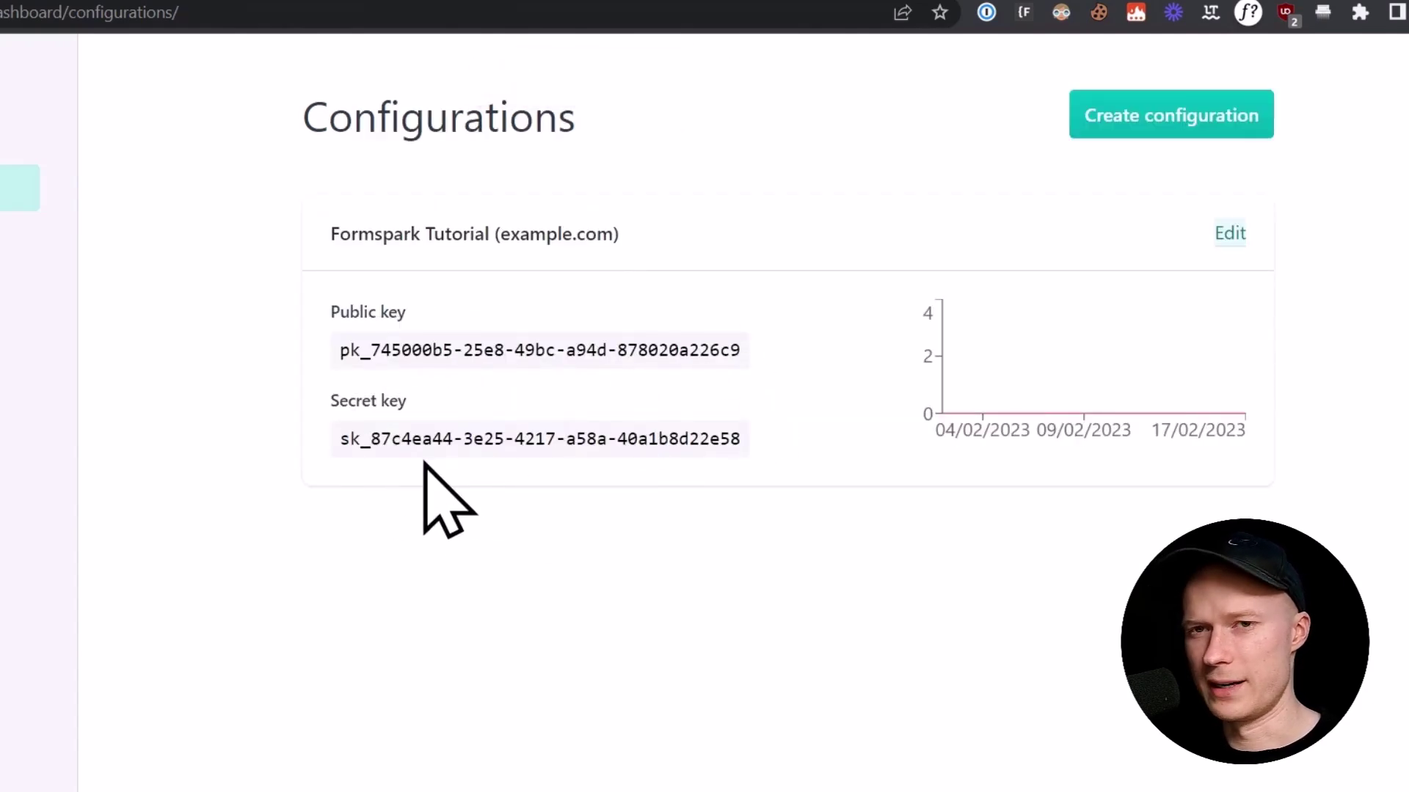
Step: Copy the Botpoison secret key into Formspark's Botpoison secret key field and save the settings
triple_click(676, 438)
key("ctrl+c")
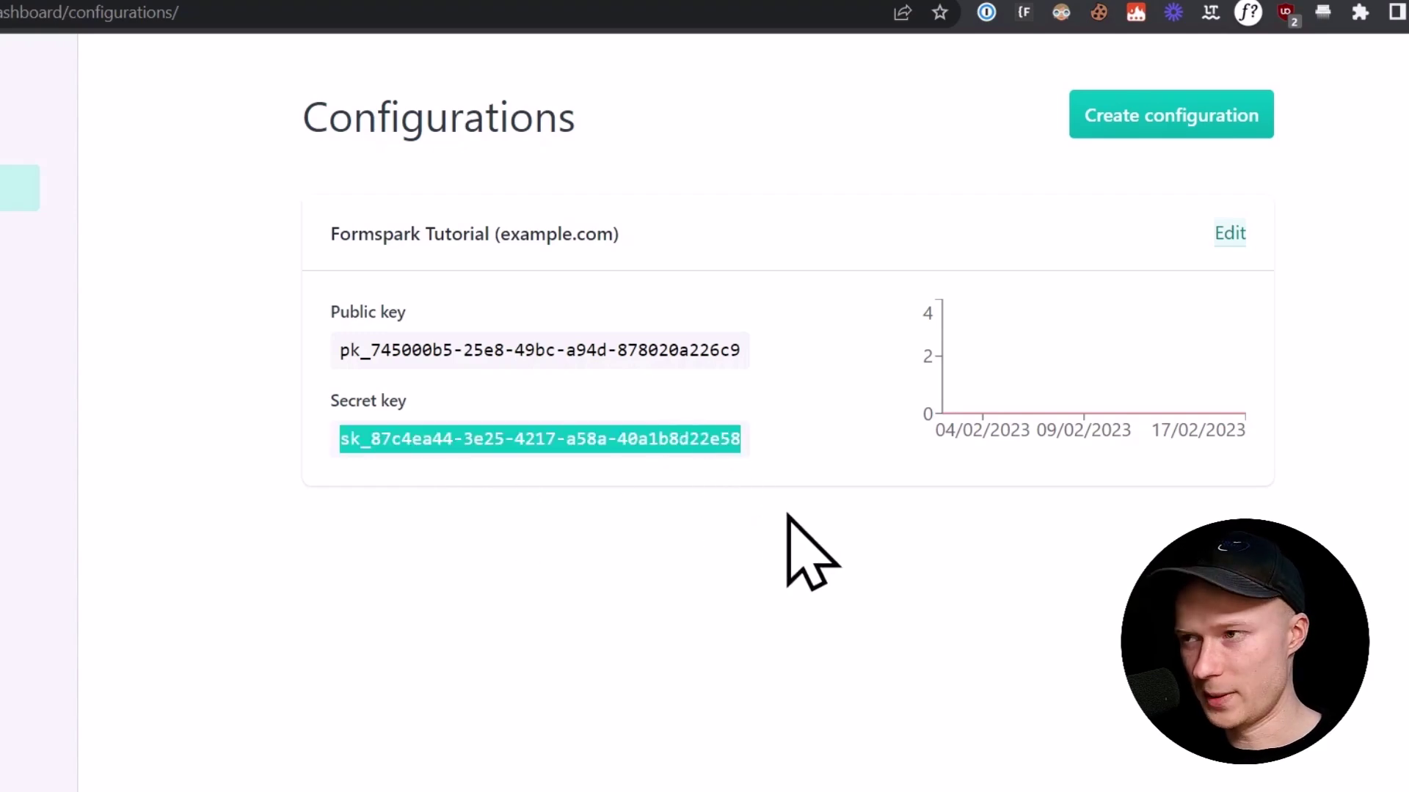
left_click(636, 2)
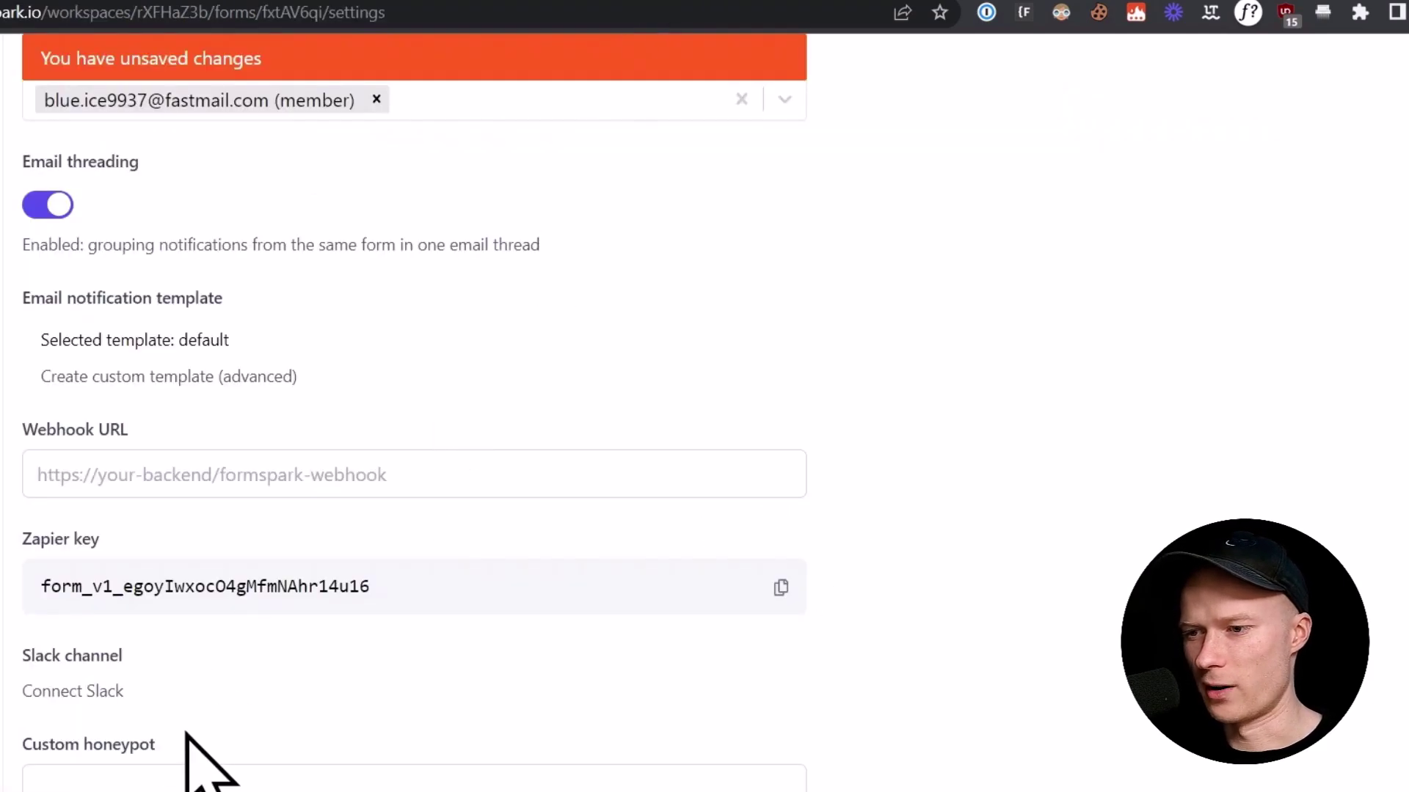
scroll(201, 727, "down", 5)
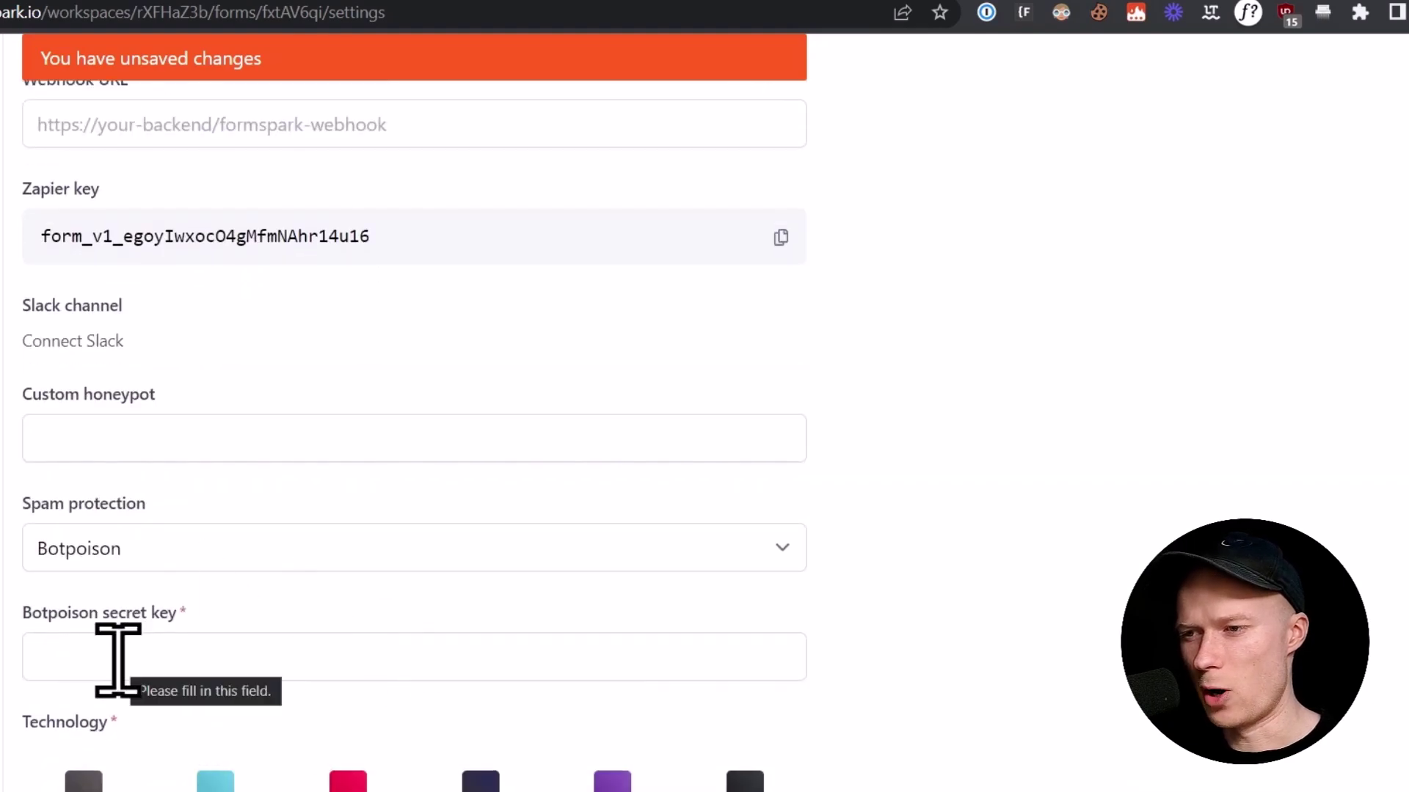
left_click(117, 659)
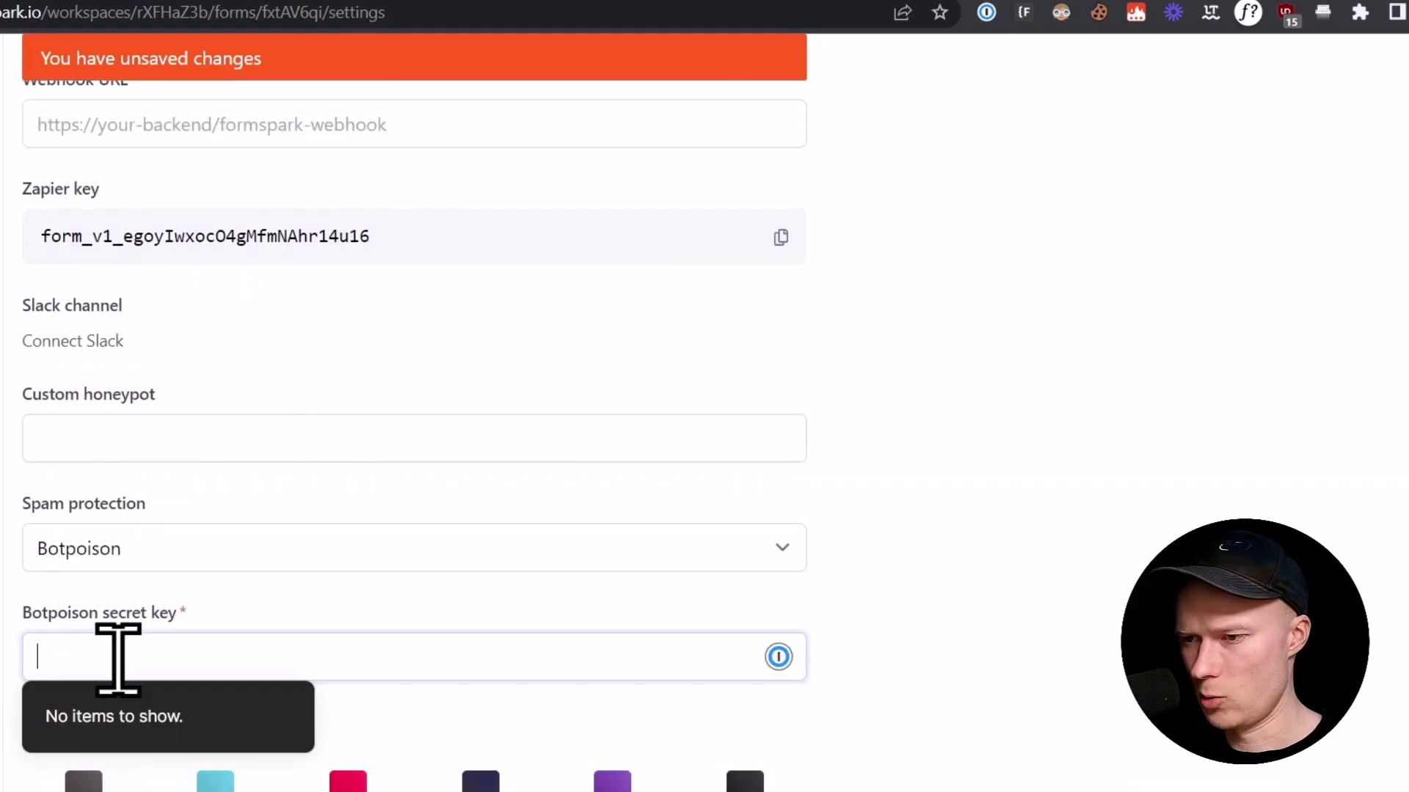
key("ctrl+v")
scroll(4, 660, "down", 6)
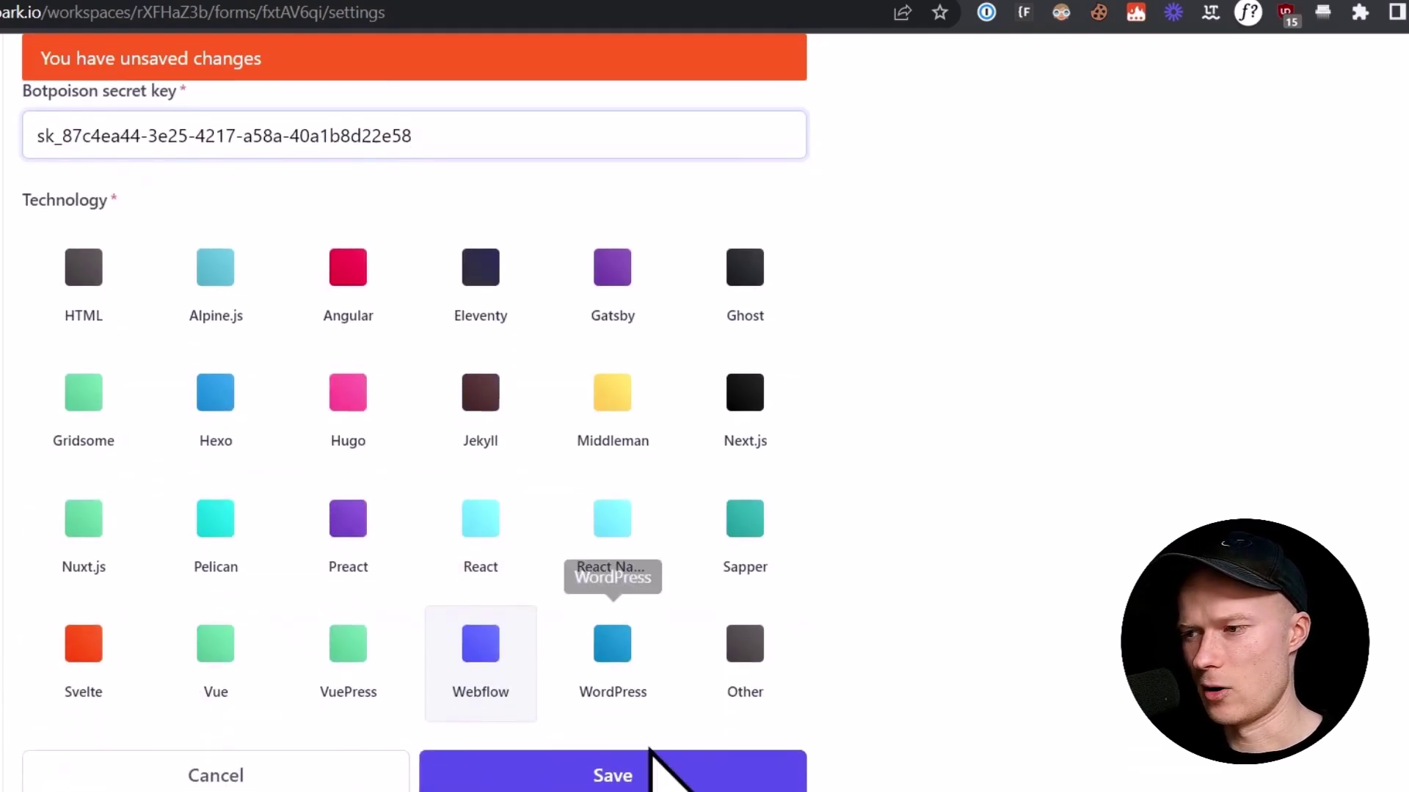
left_click(650, 754)
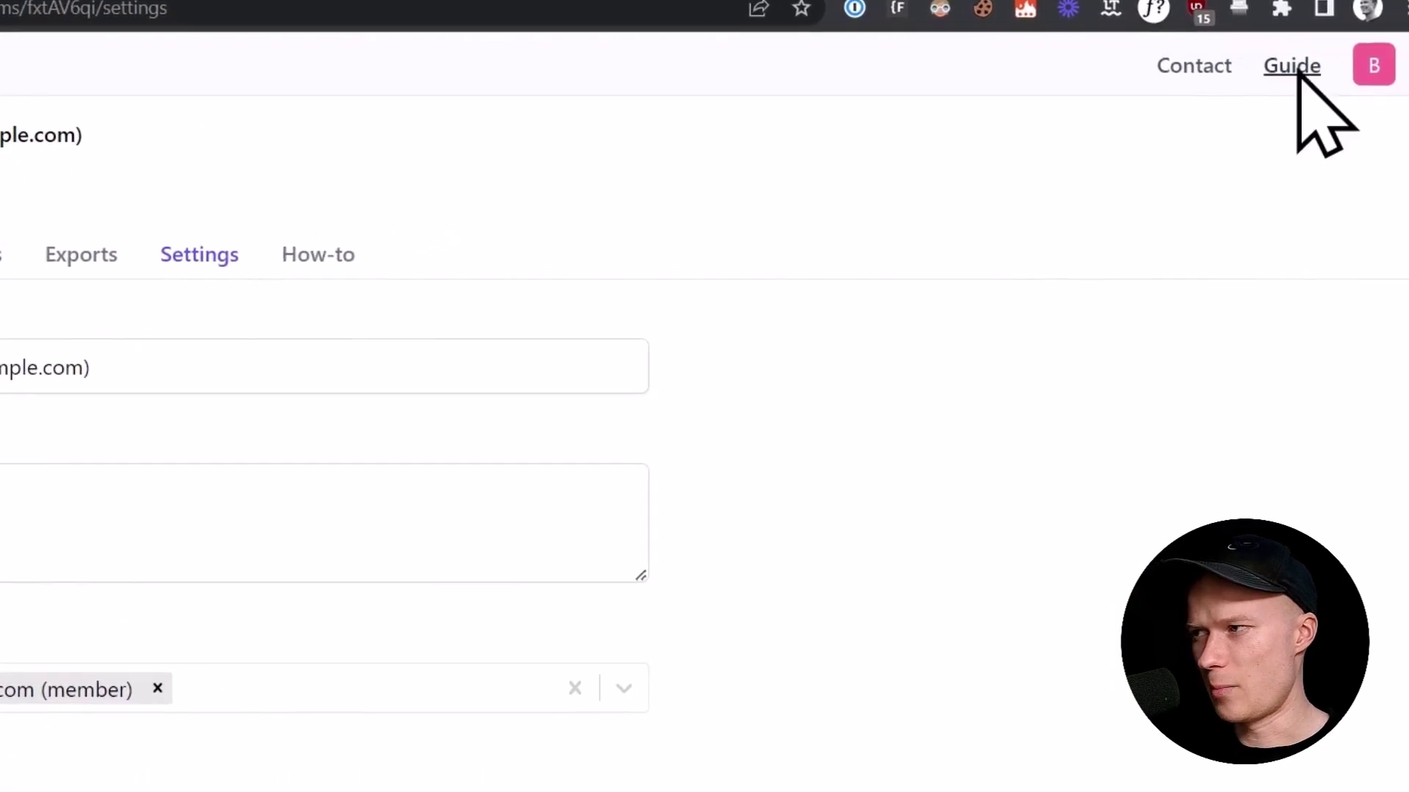
Step: Search the Formspark documentation for 'webflow' and open the Webflow guide
left_click(1292, 68)
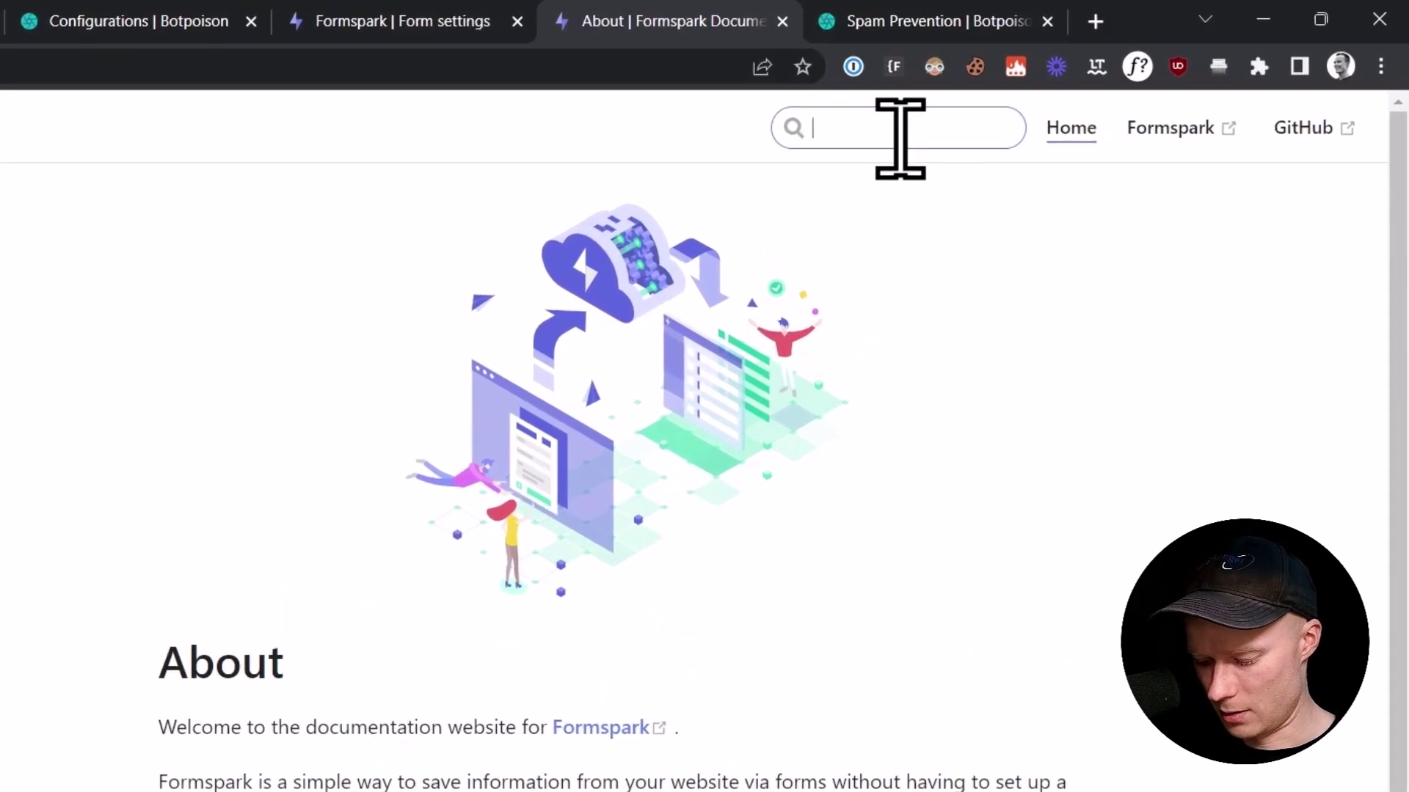
type("b")
key("BackSpace")
type("webflow")
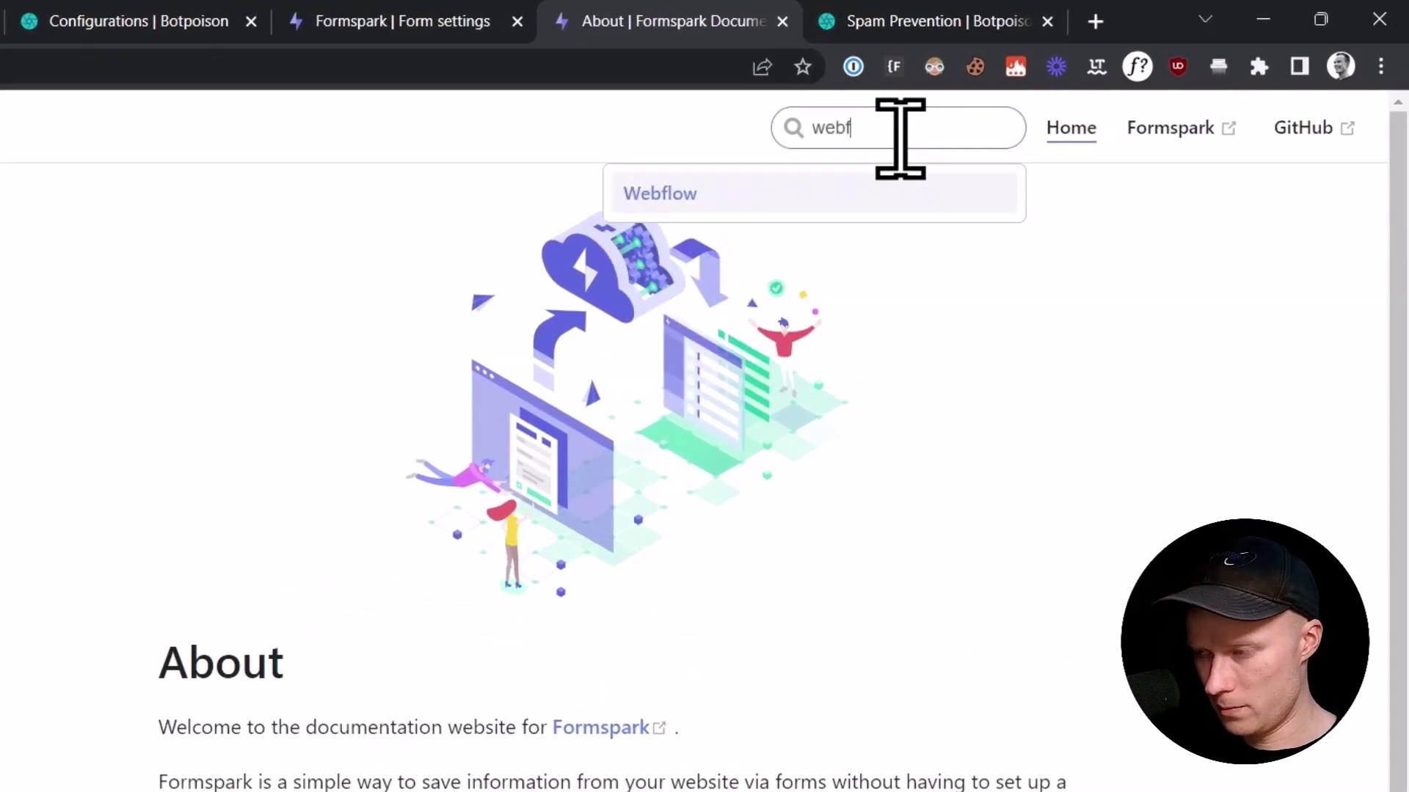
left_click(704, 192)
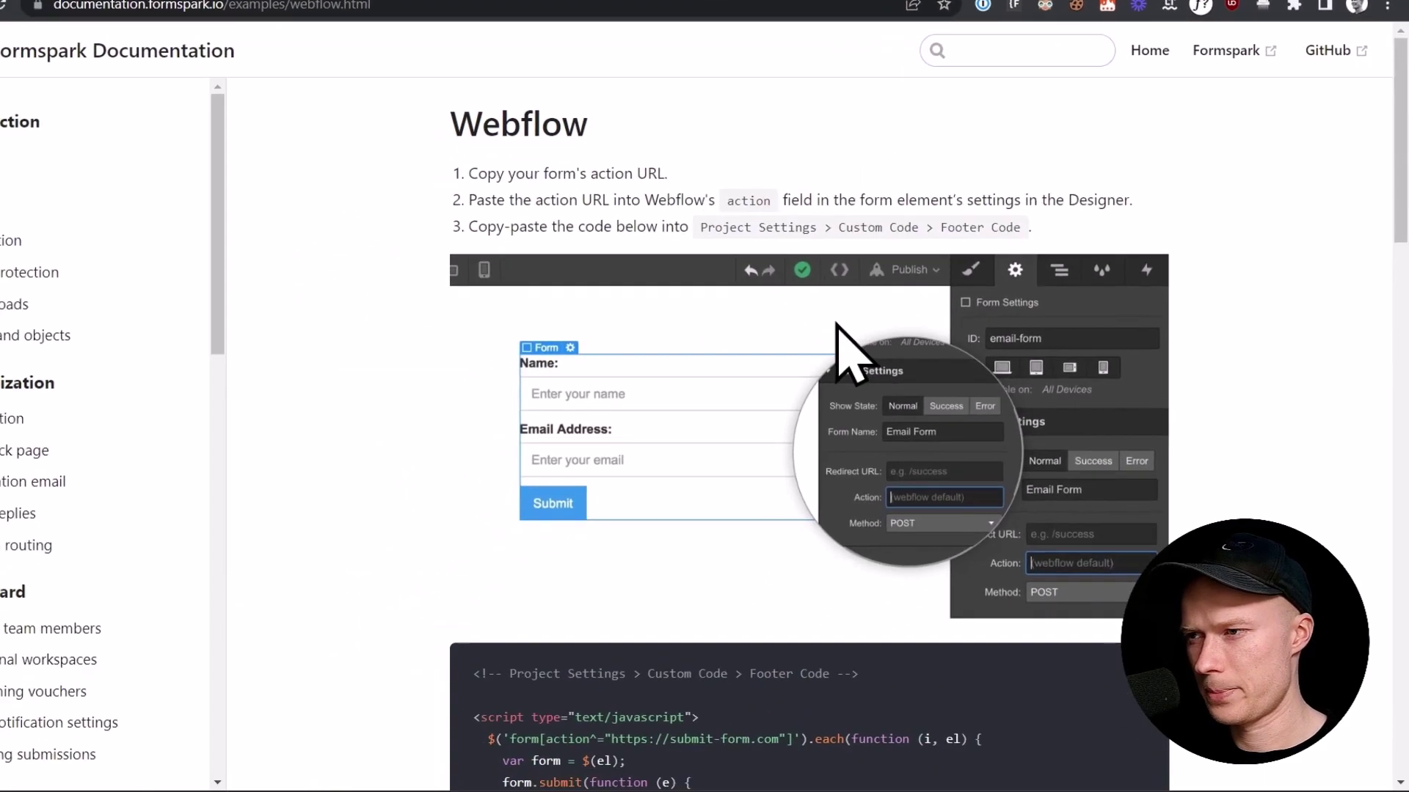
Step: Copy the 'With Botpoison' footer code block from the Webflow guide
scroll(855, 282, "down", 5)
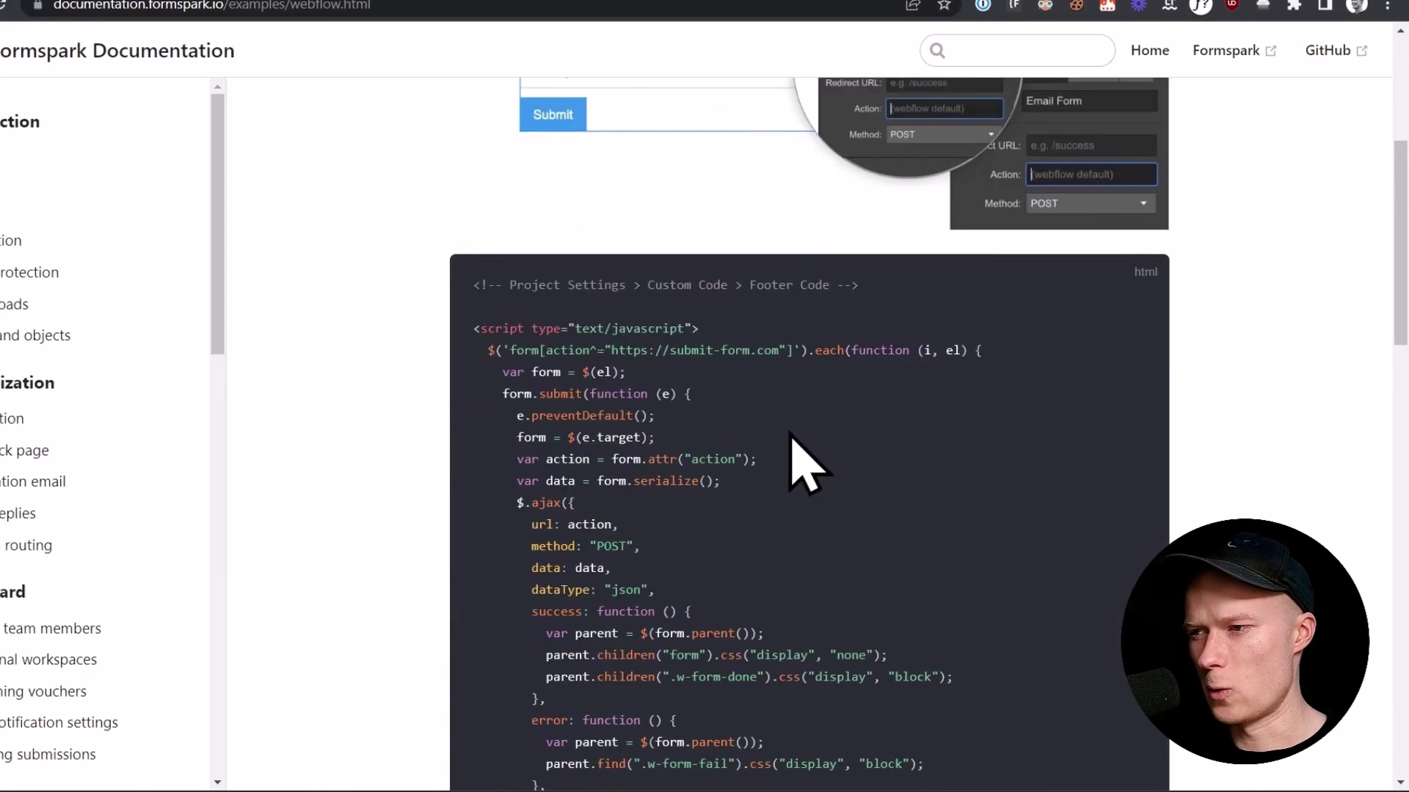
scroll(516, 388, "down", 12)
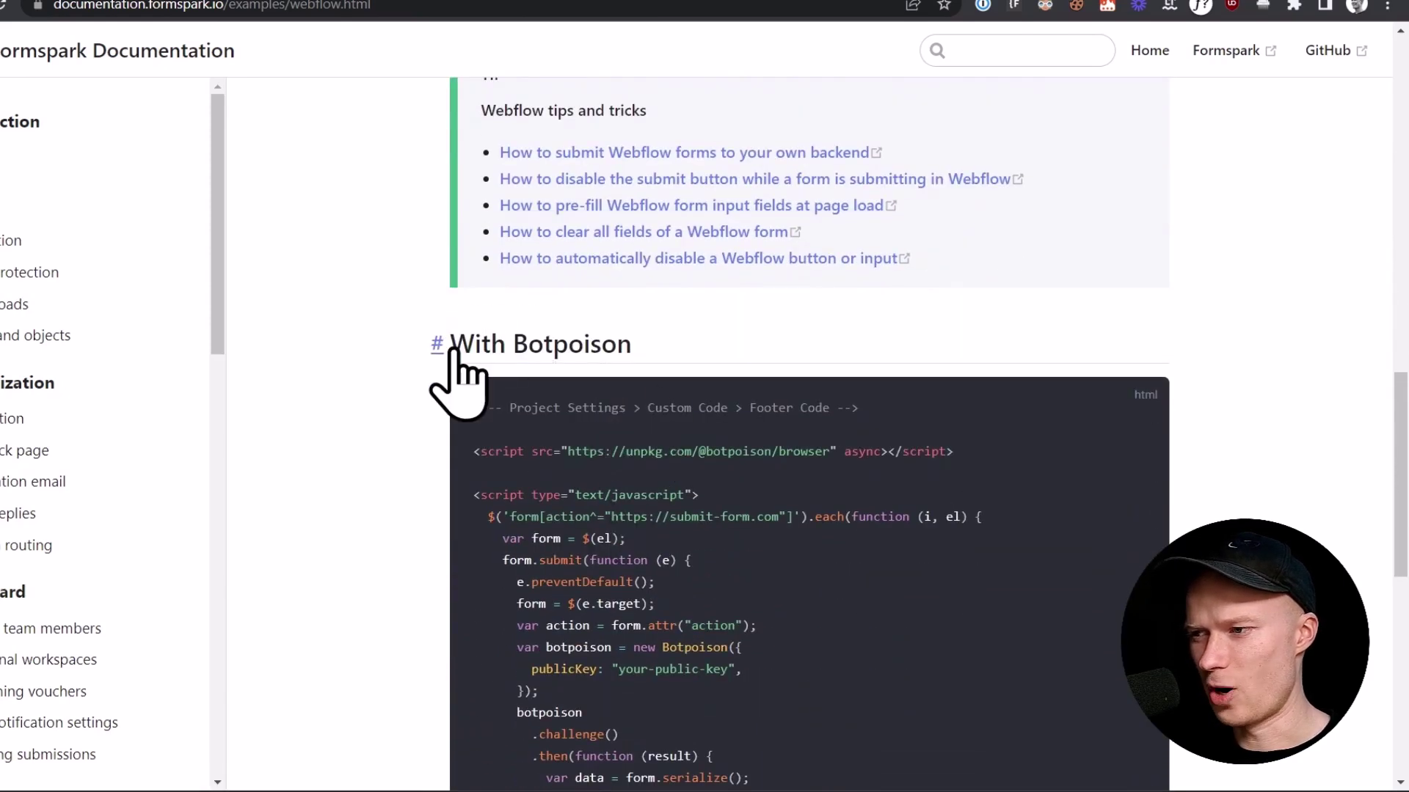
scroll(638, 399, "down", 8)
left_click_drag(541, 619, 465, 377)
scroll(433, 393, "up", 7)
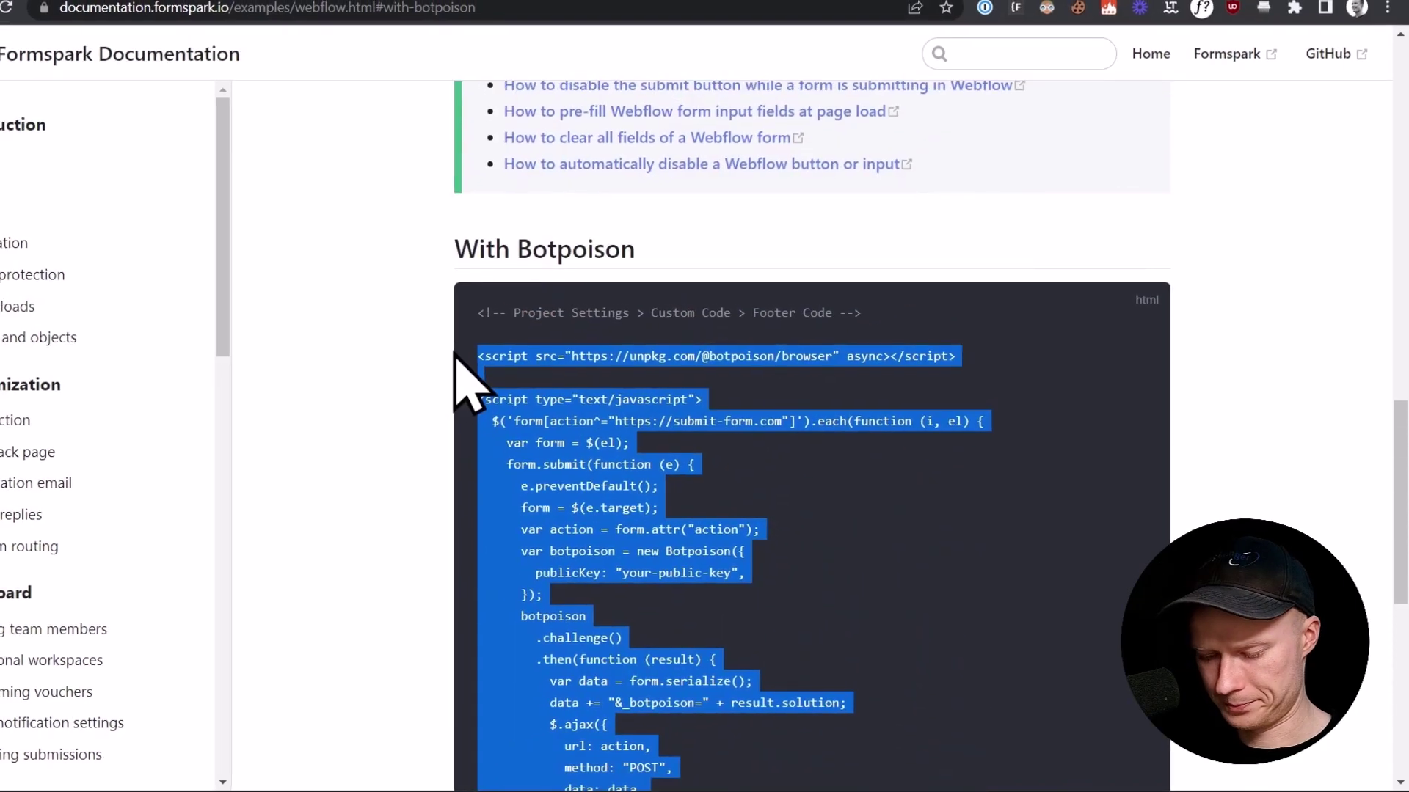
left_click(89, 6)
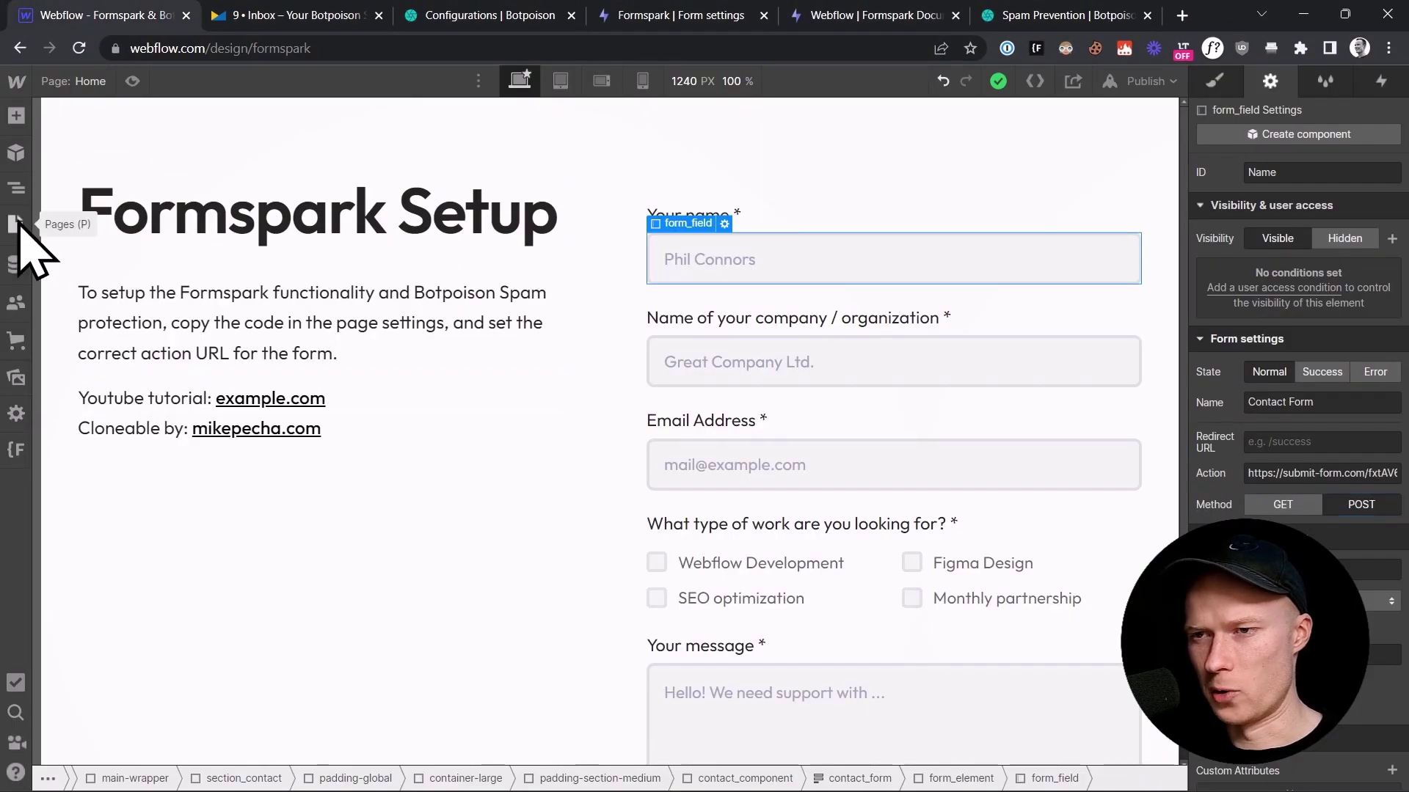
Step: Paste the Botpoison footer script into the Home page's Before </body> tag custom code
left_click(16, 224)
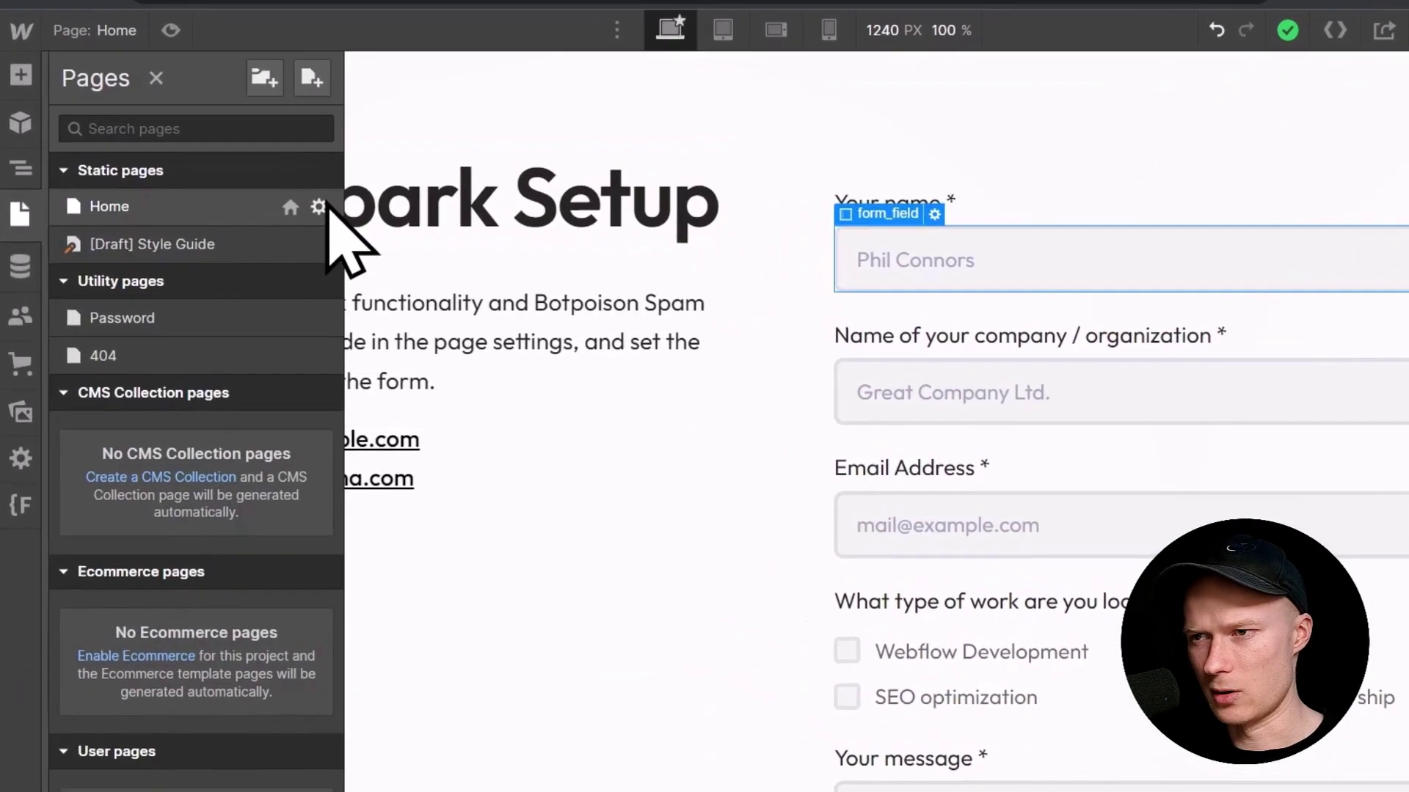
left_click(247, 218)
scroll(695, 581, "down", 15)
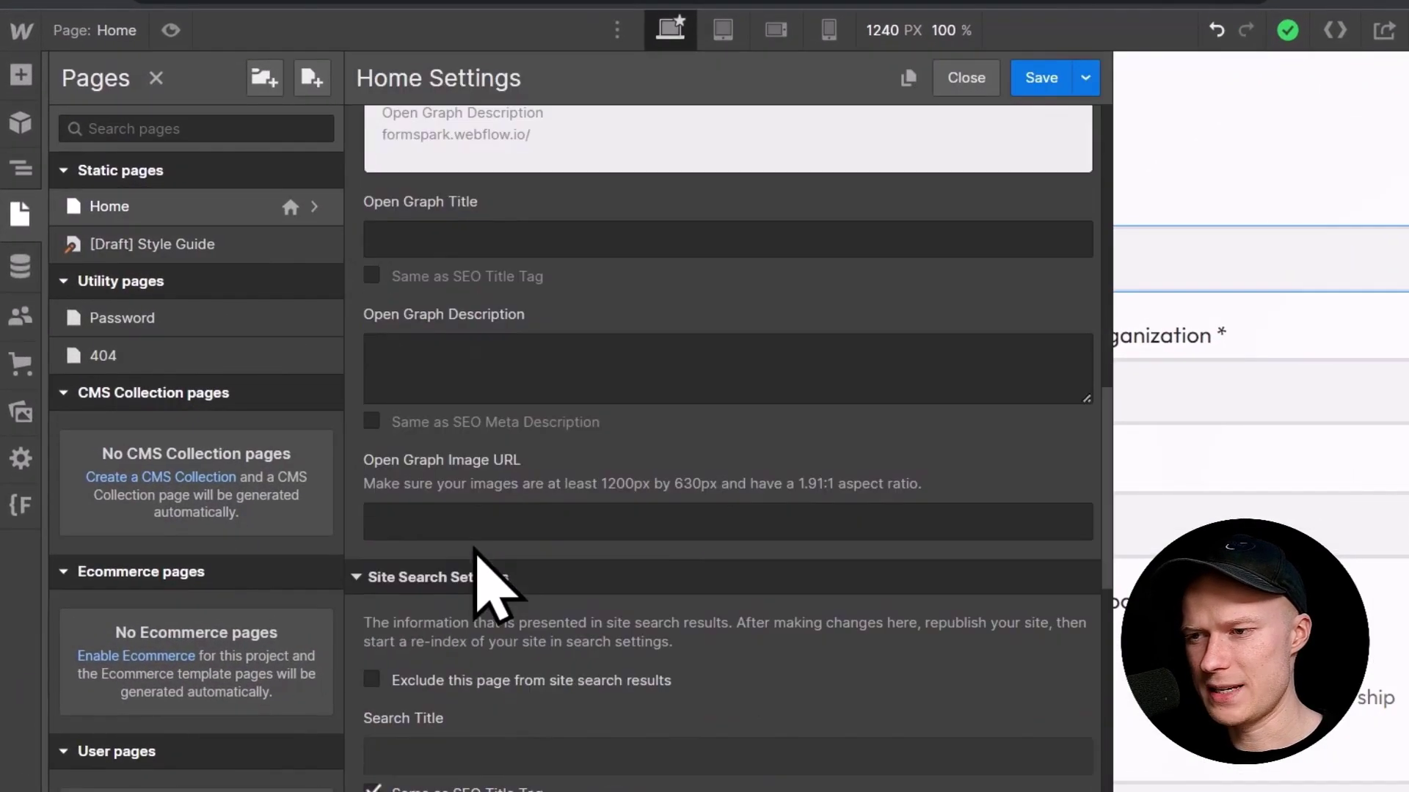
scroll(475, 557, "down", 5)
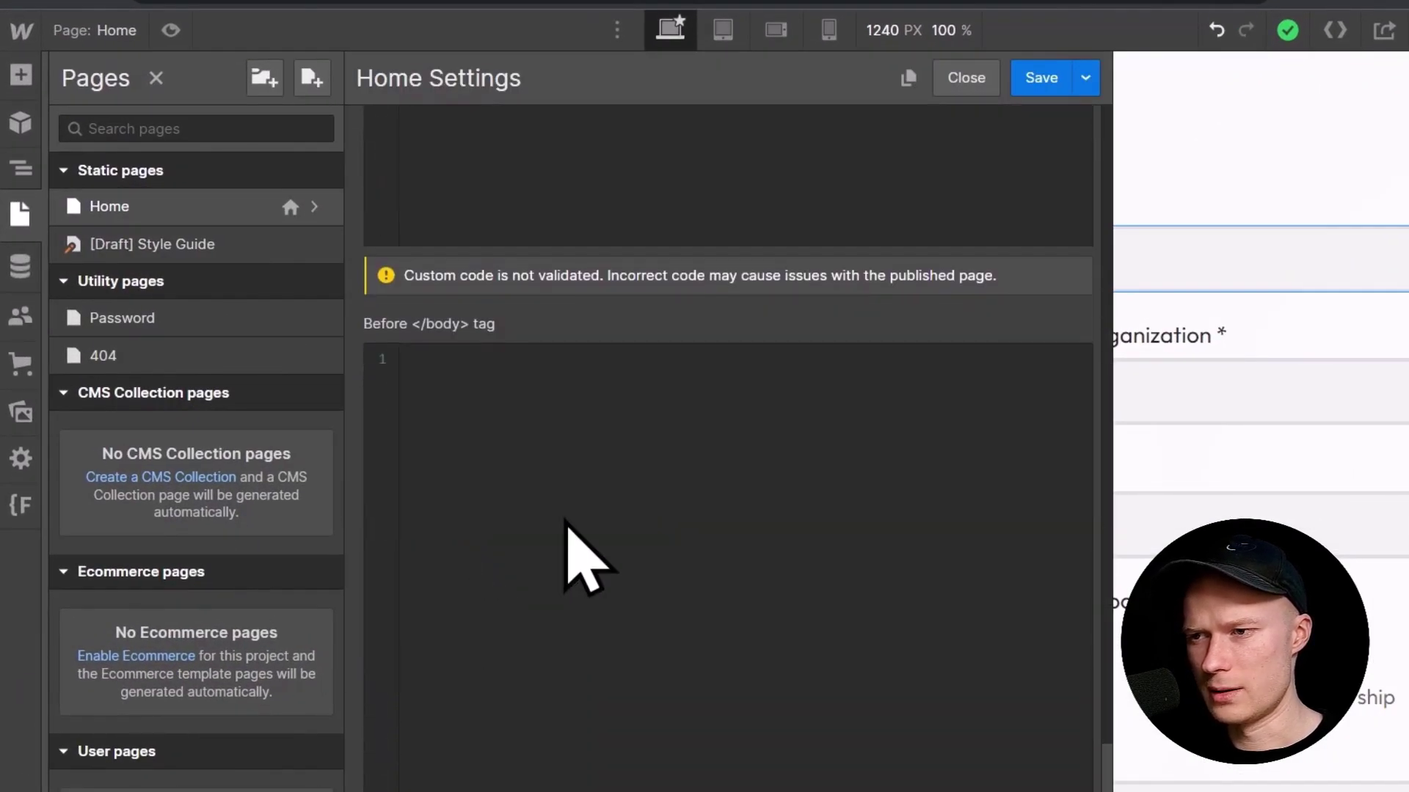
left_click(512, 455)
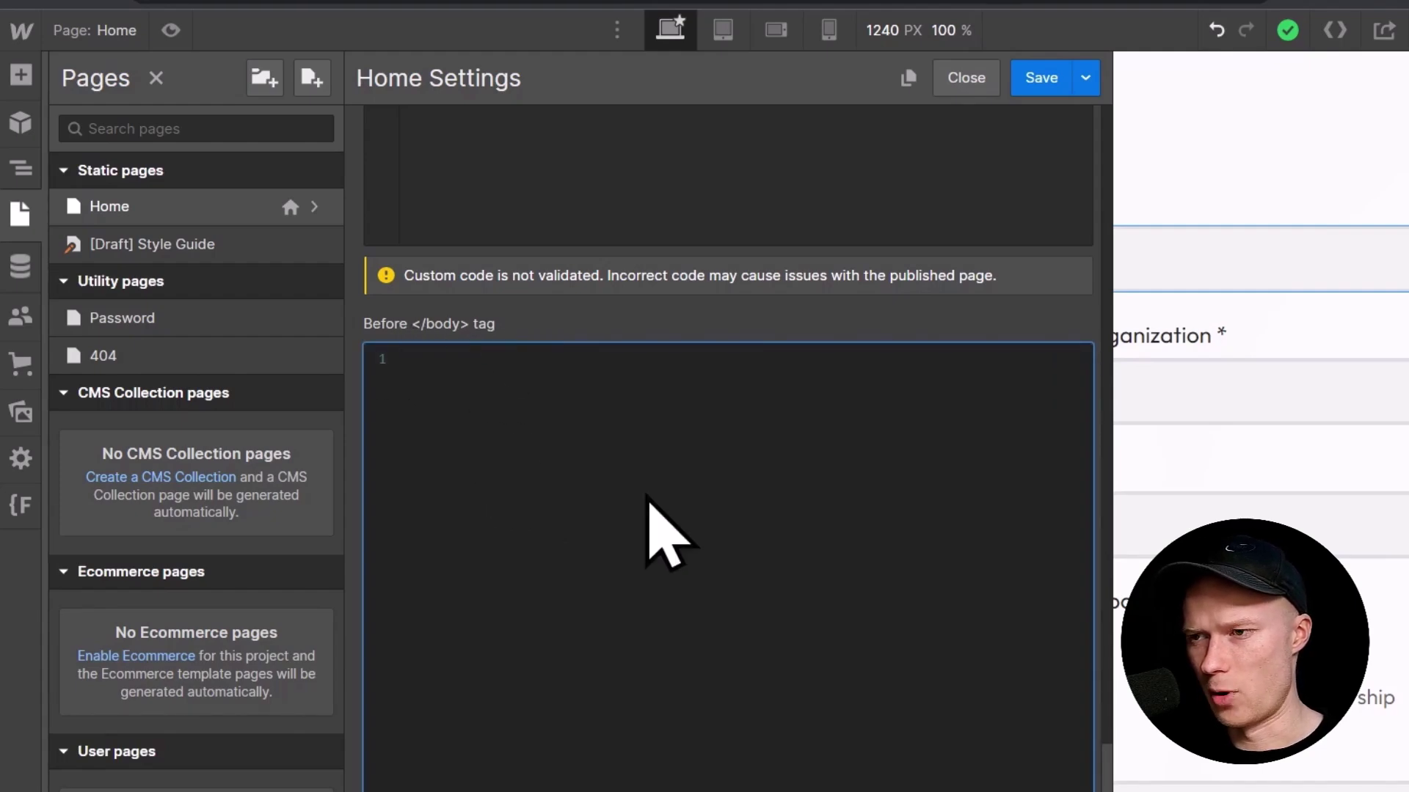
key("ctrl+v")
scroll(640, 660, "up", 3)
scroll(636, 704, "up", 3)
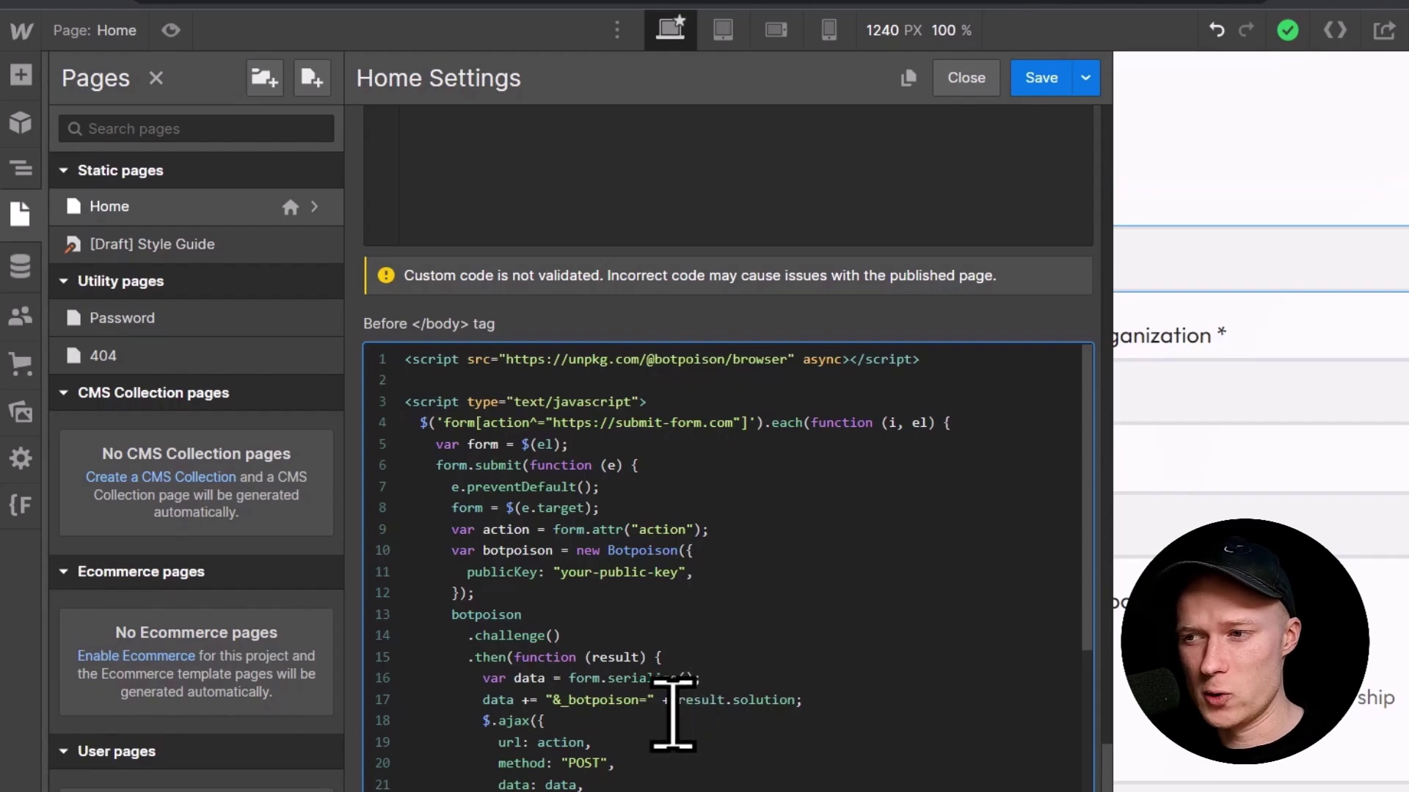
scroll(704, 705, "down", 4)
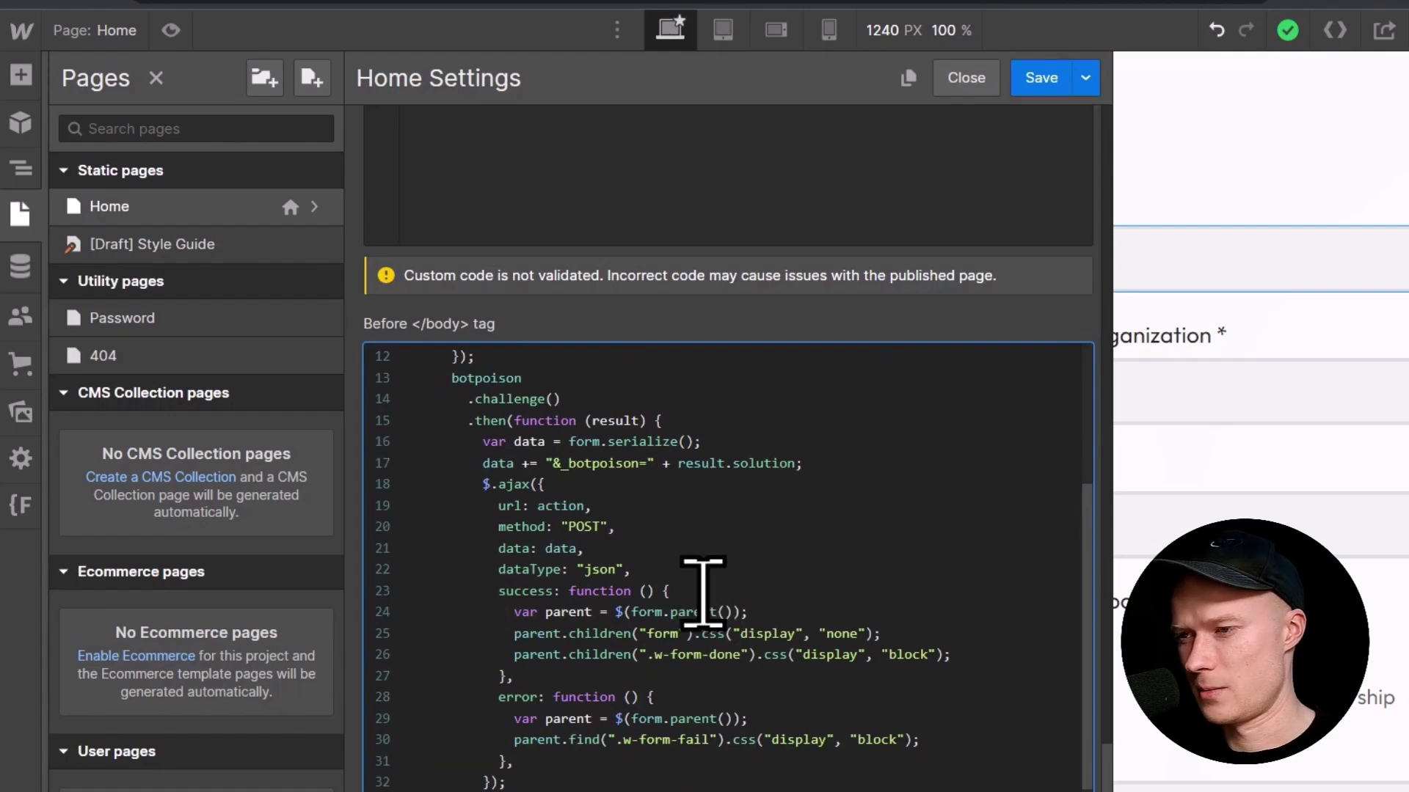
scroll(703, 591, "up", 4)
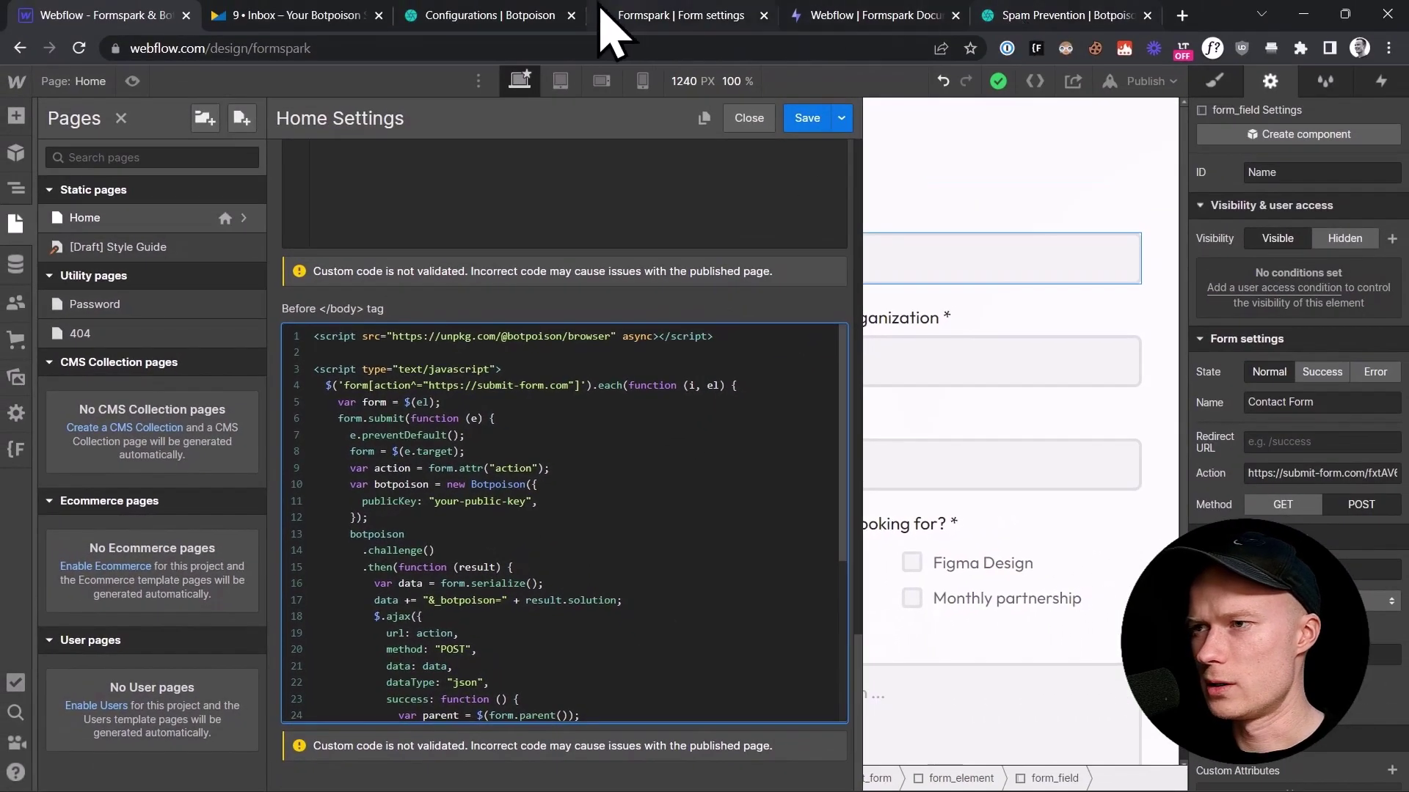
Step: Copy the public key of the 'Formspark Tutorial (example.com)' Botpoison configuration
left_click(490, 15)
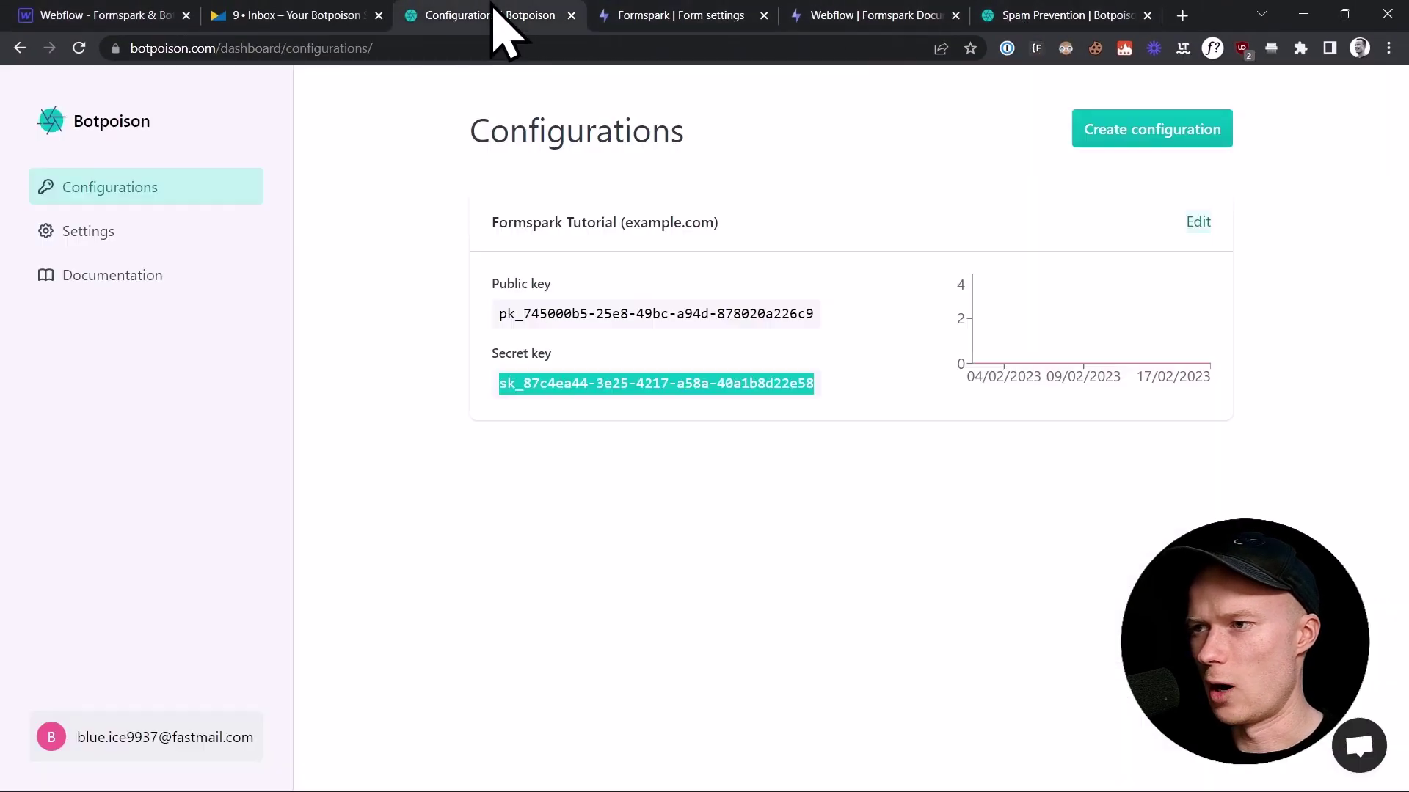
left_click(633, 314)
key("ctrl+c")
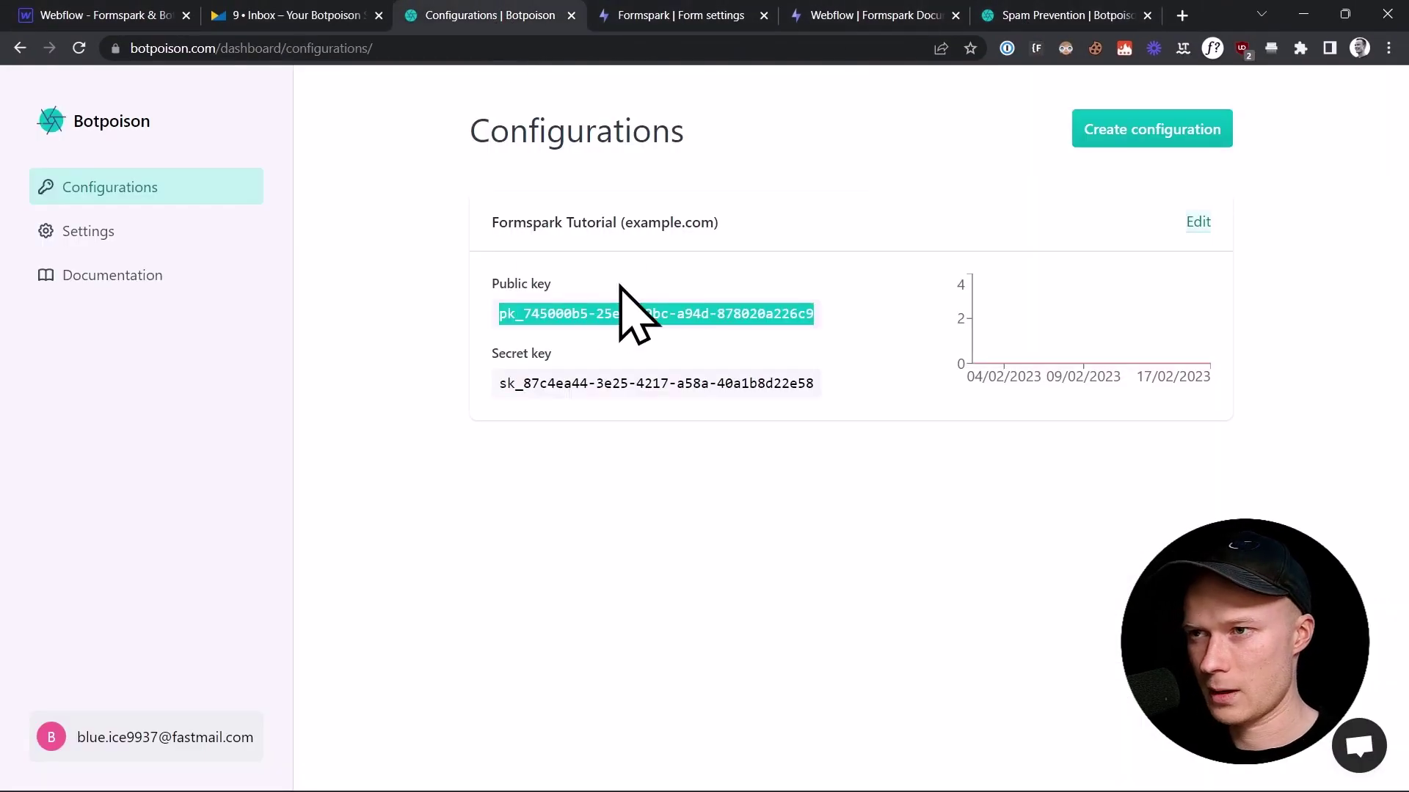
left_click(269, 16)
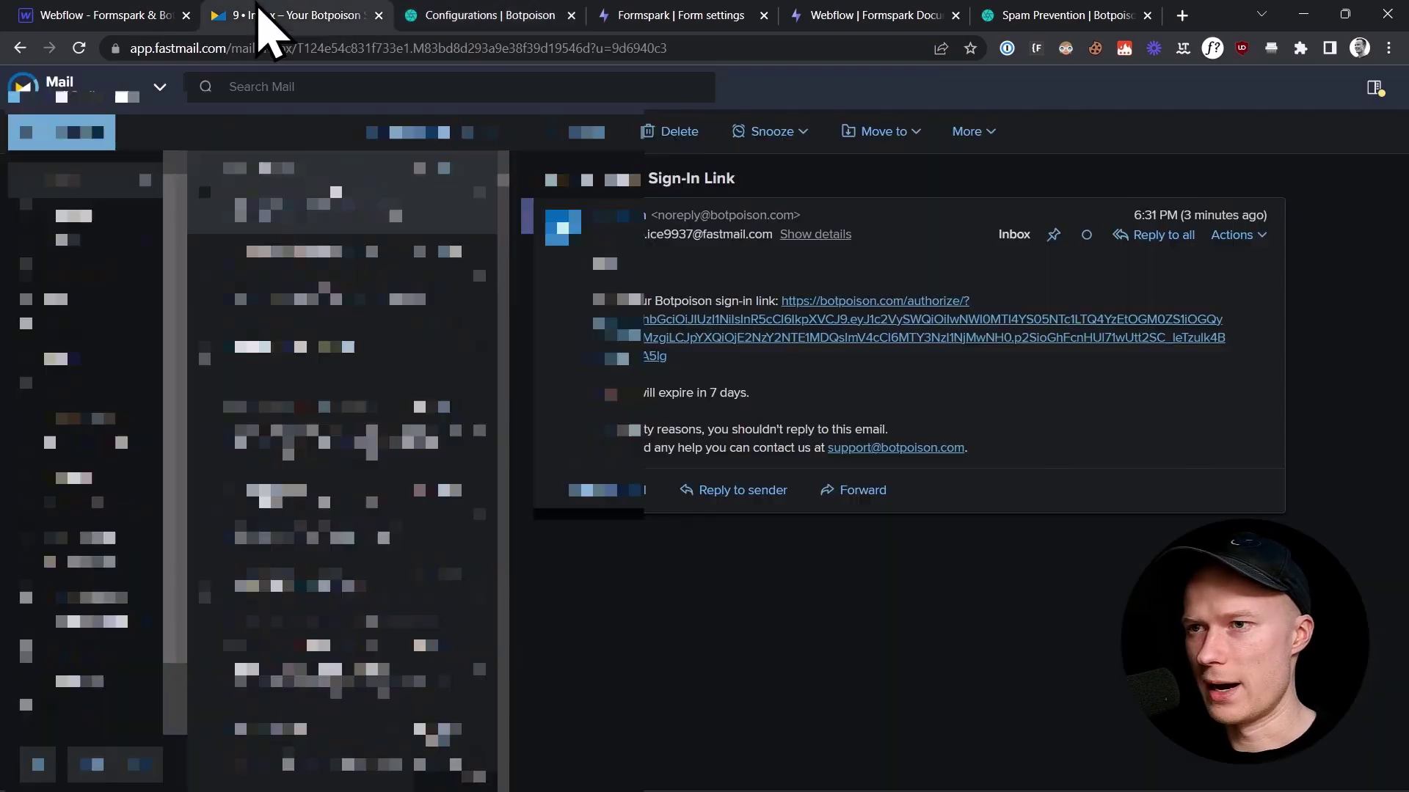
left_click(112, 16)
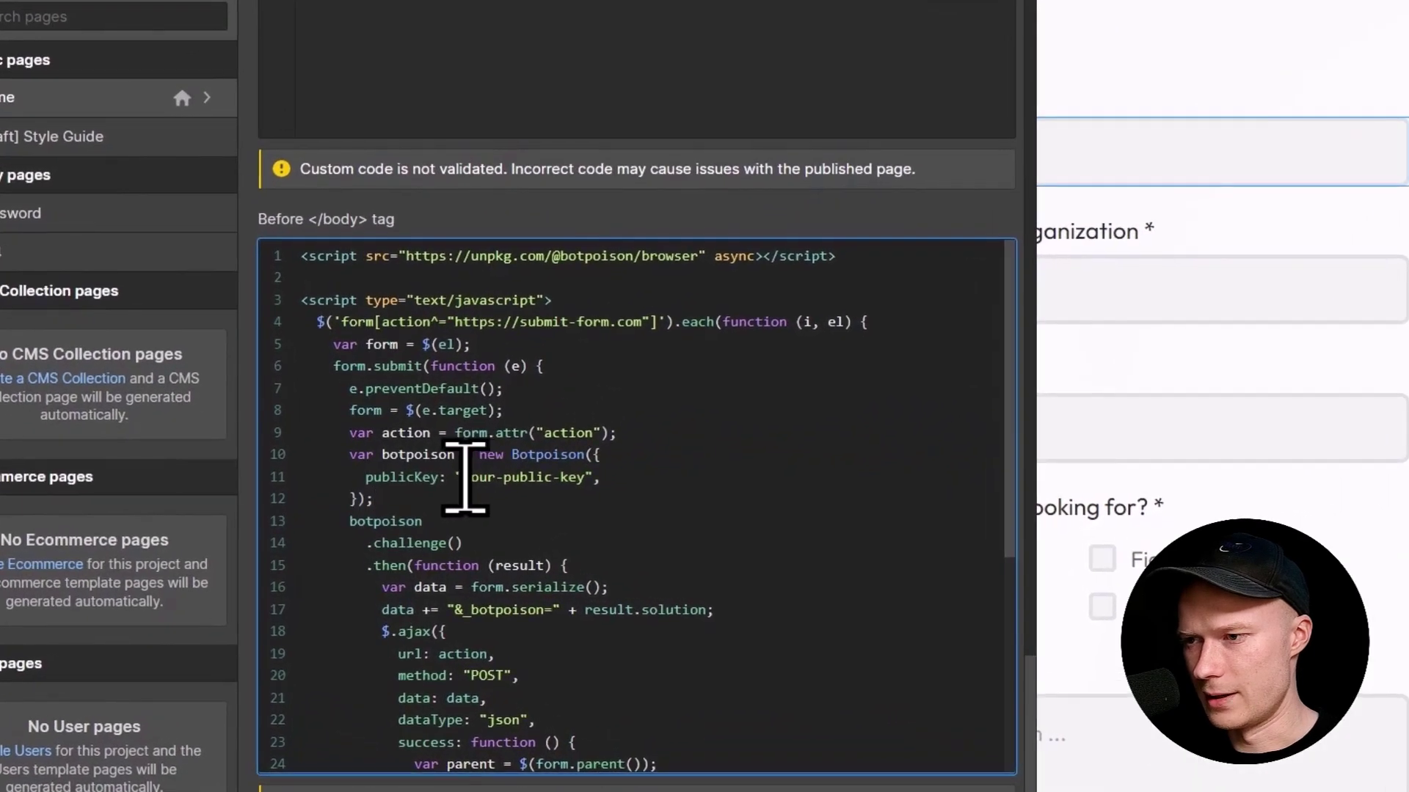
Step: Replace 'your-public-key' with the real Botpoison public key and publish to formspark.webflow.io
left_click_drag(464, 477, 587, 478)
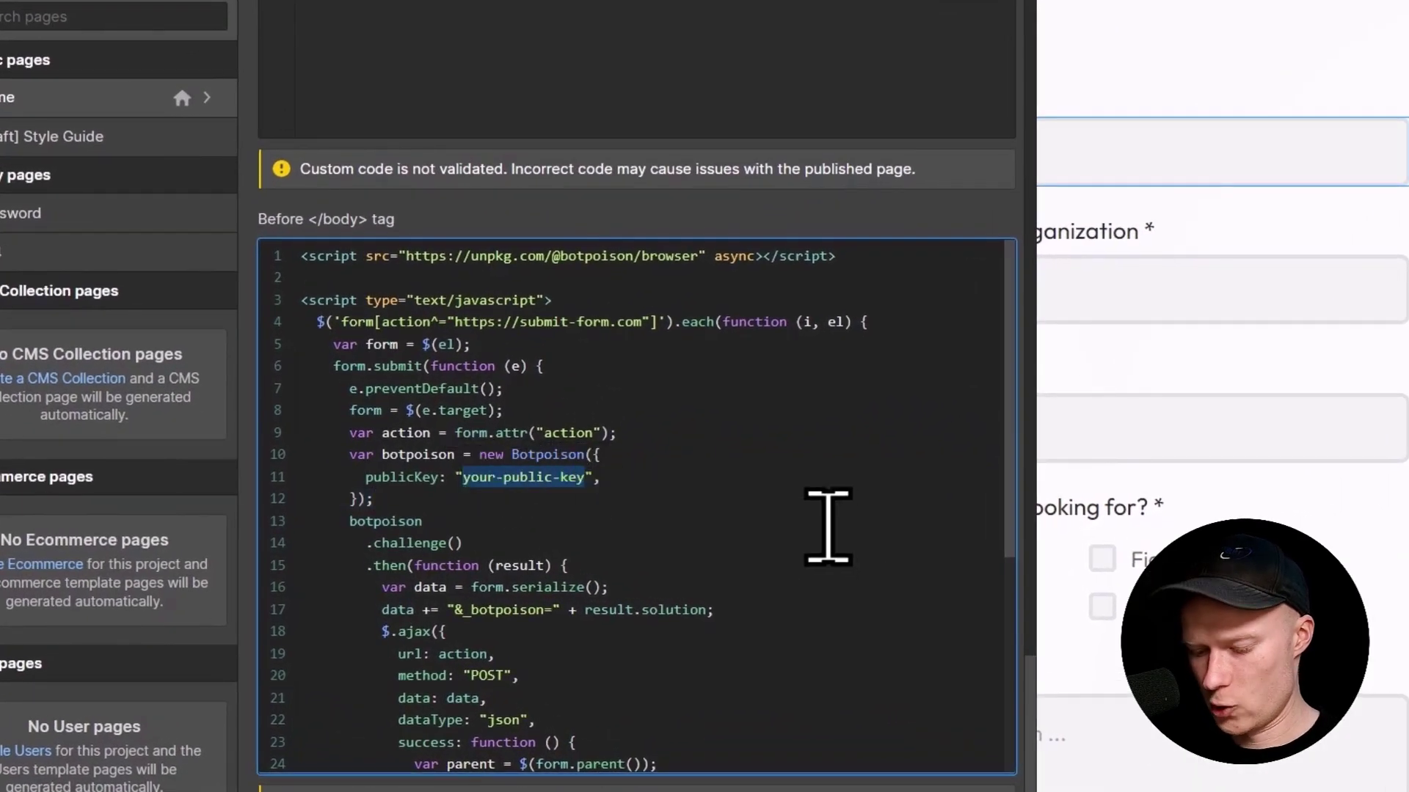
key("ctrl+v")
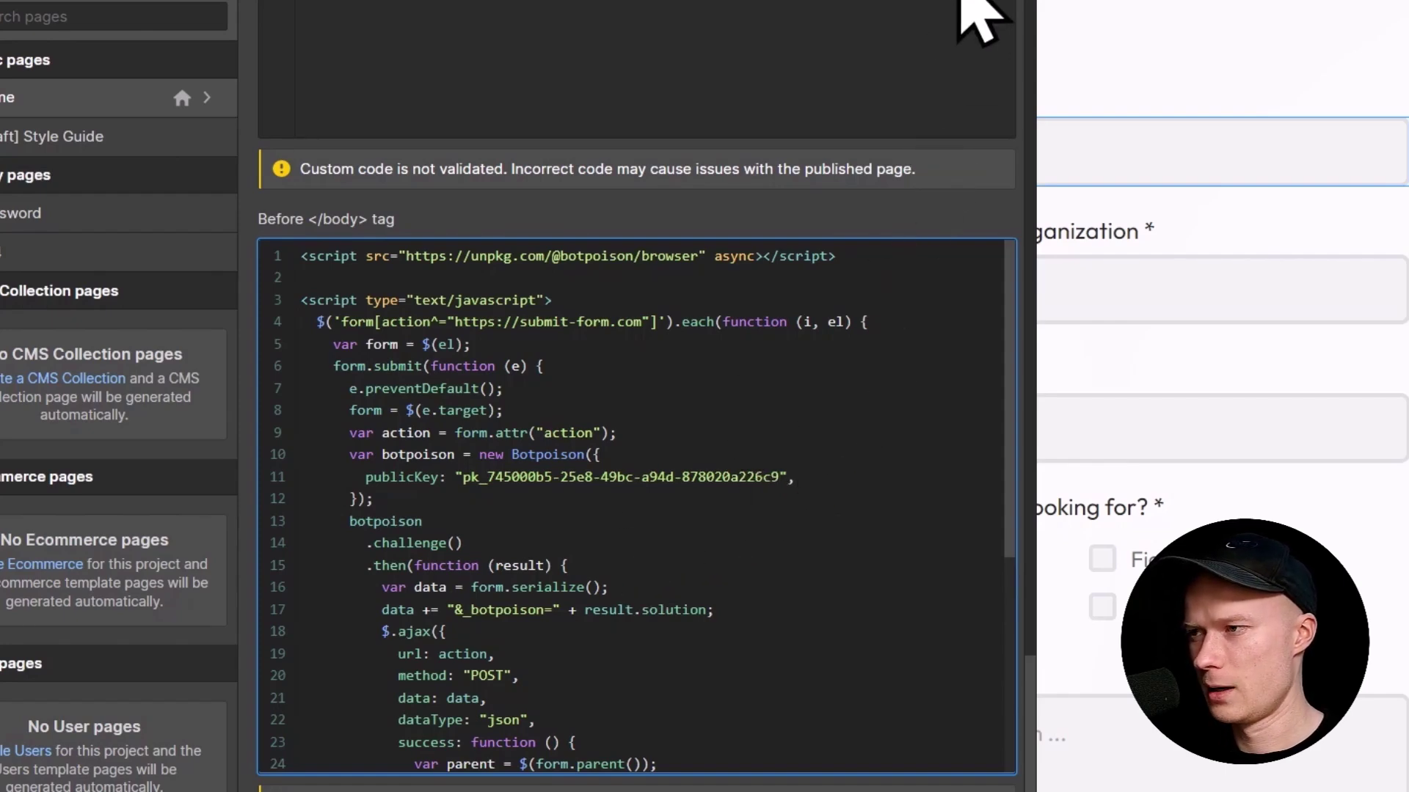
left_click(965, 4)
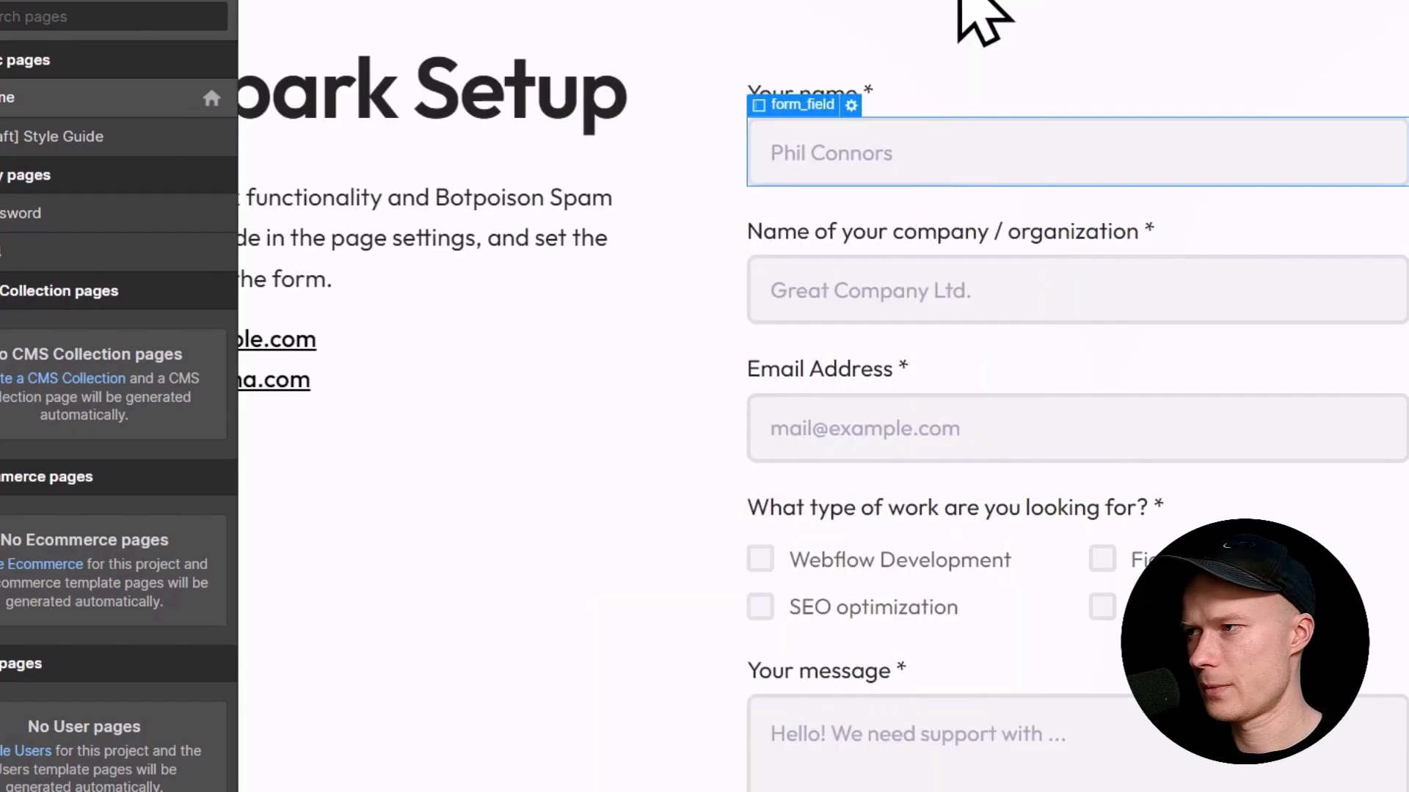
key("shift+p")
left_click(1313, 224)
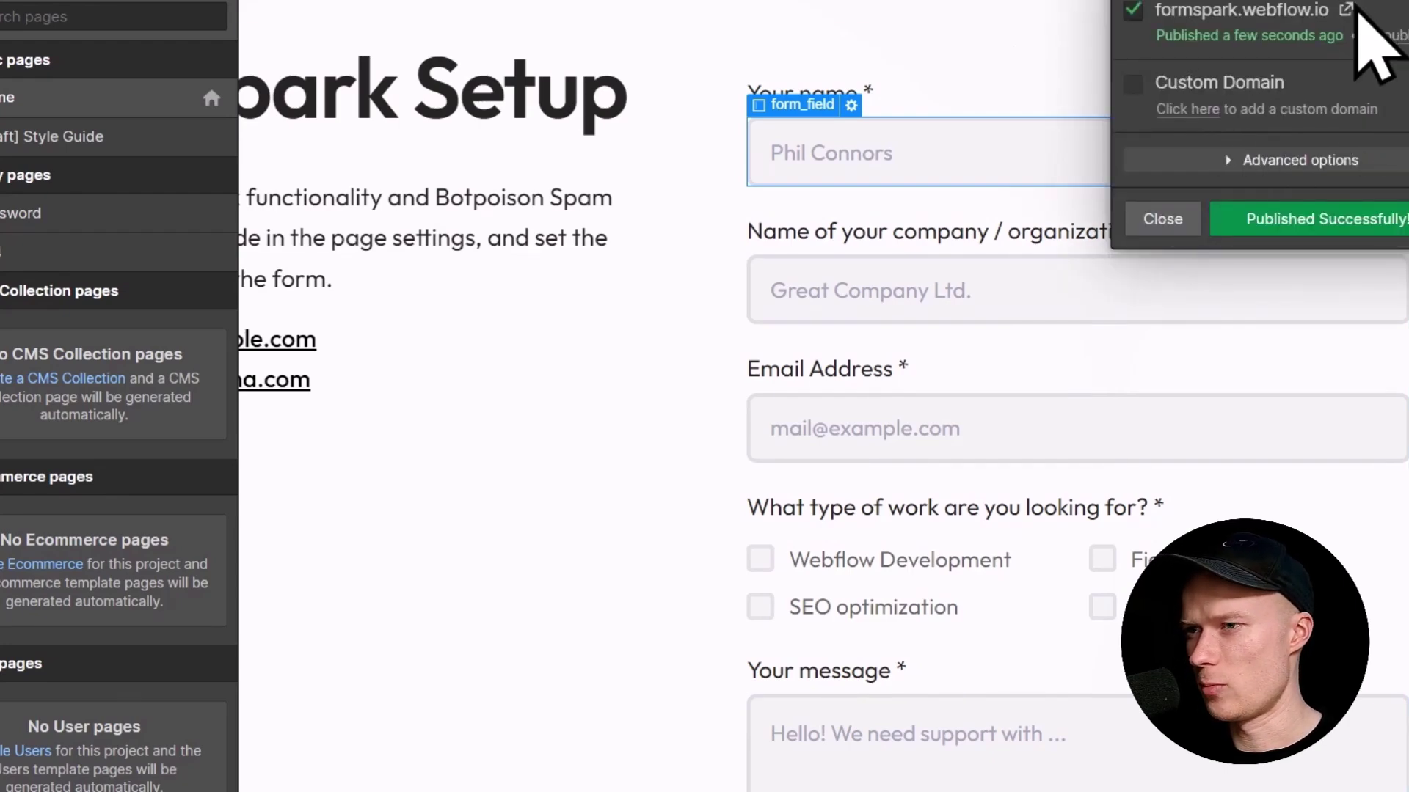
Step: On the published site, fill in the test contact's name, company name and e-mail
left_click(1348, 11)
left_click(877, 150)
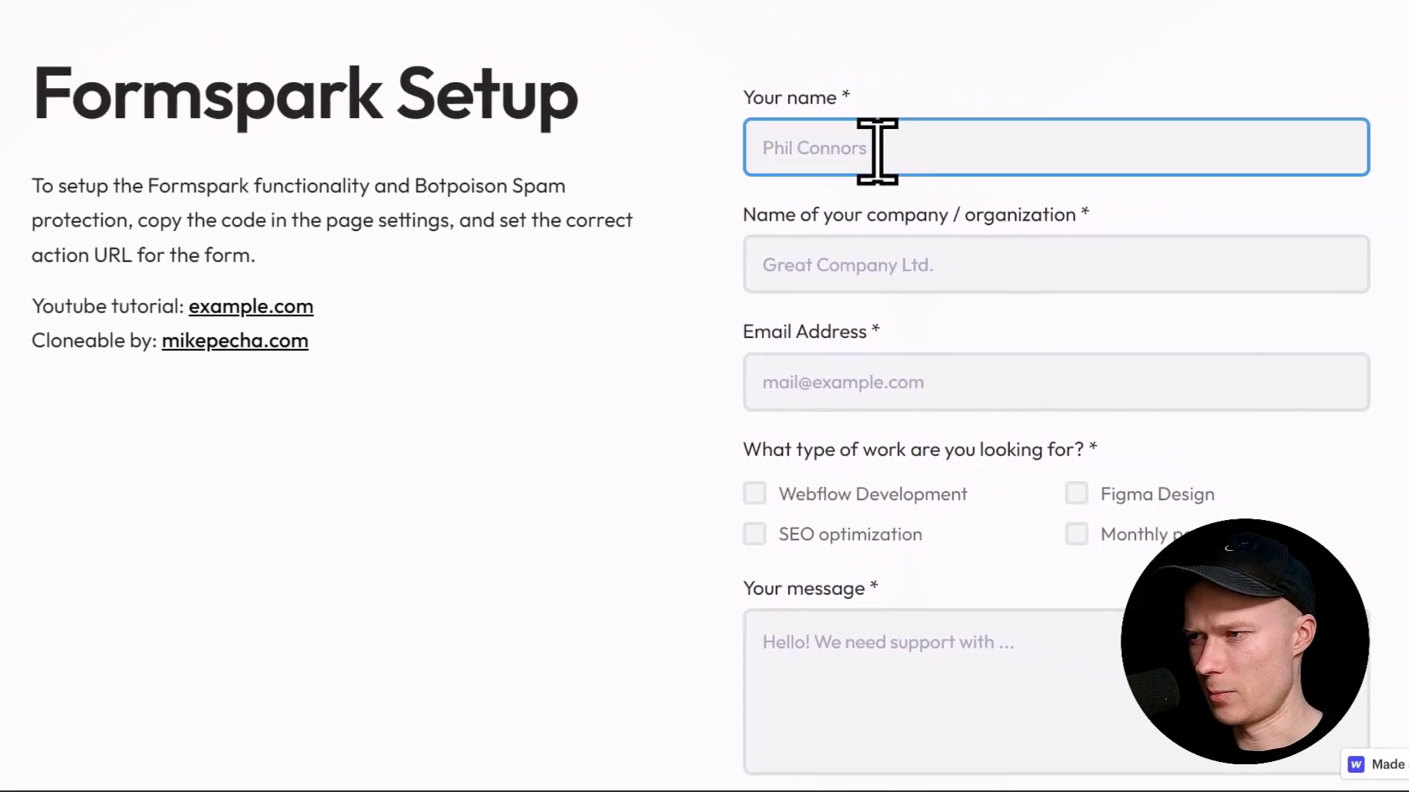
type("Mike")
key("Tab")
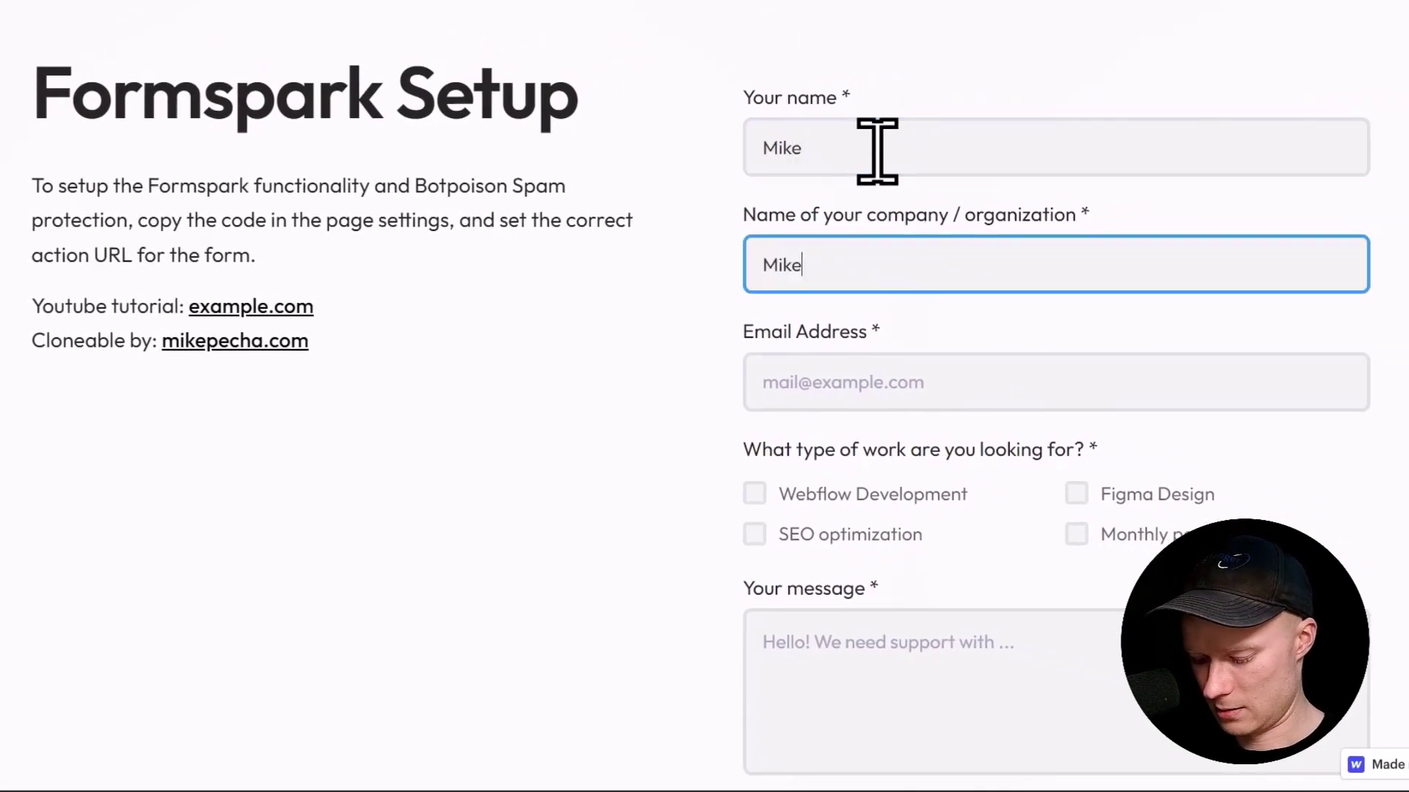
type("Mikes Cmpa")
key("BackSpace")
key("BackSpace")
key("BackSpace")
type("ompany")
left_click(1047, 393)
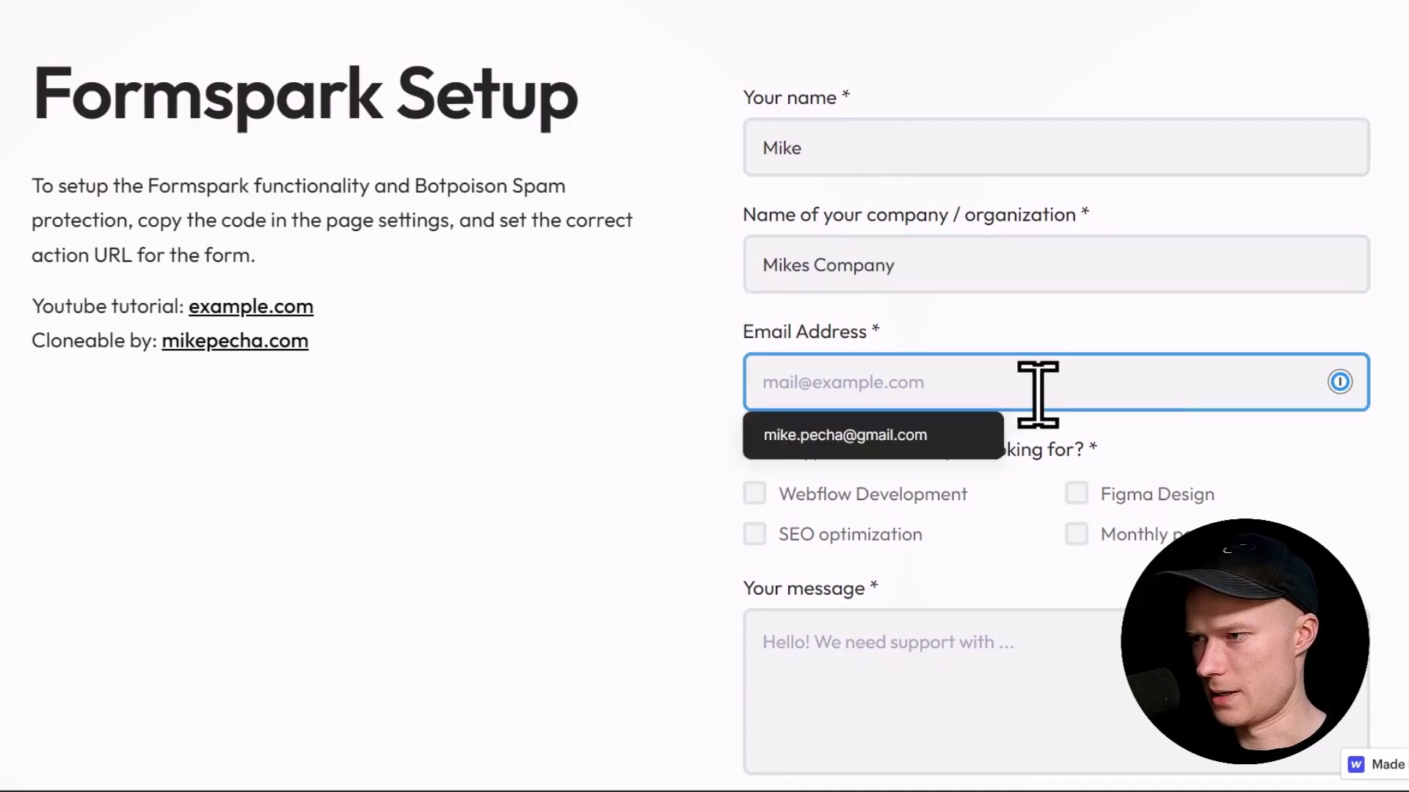
left_click(663, 349)
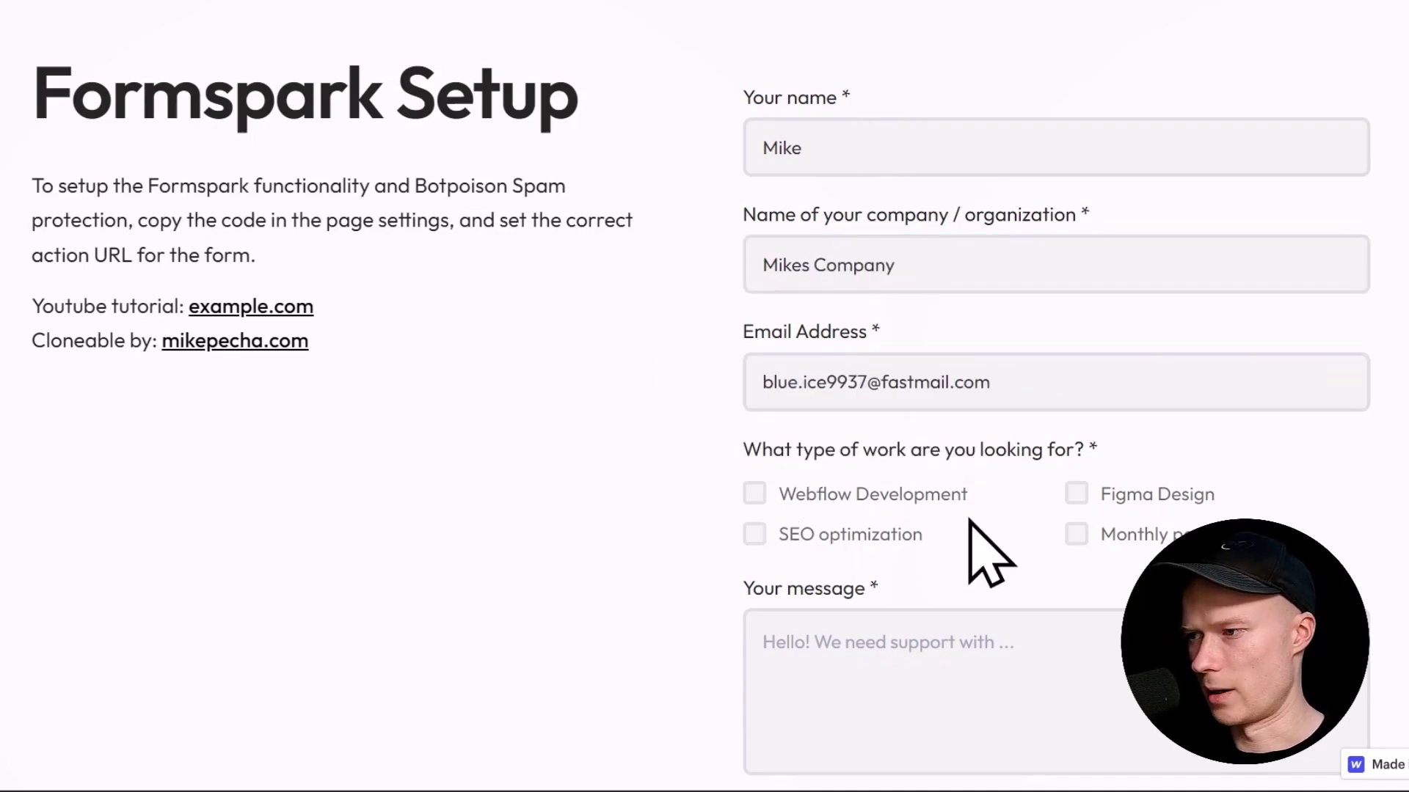
Step: Tick Webflow Development and Monthly partnership, add a Lorem ipsum message, and send the form
left_click(750, 494)
left_click(1079, 534)
scroll(1001, 548, "down", 3)
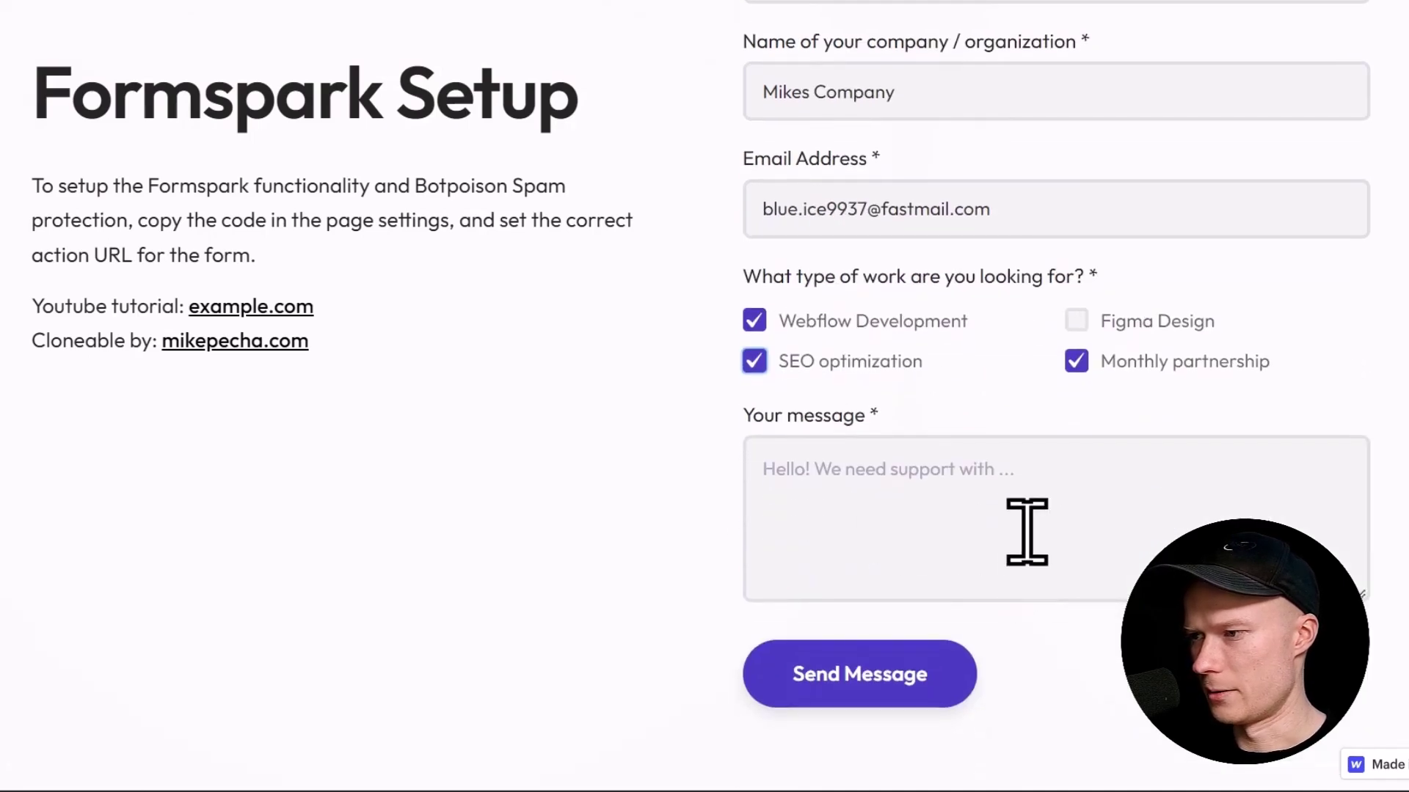
left_click(1061, 503)
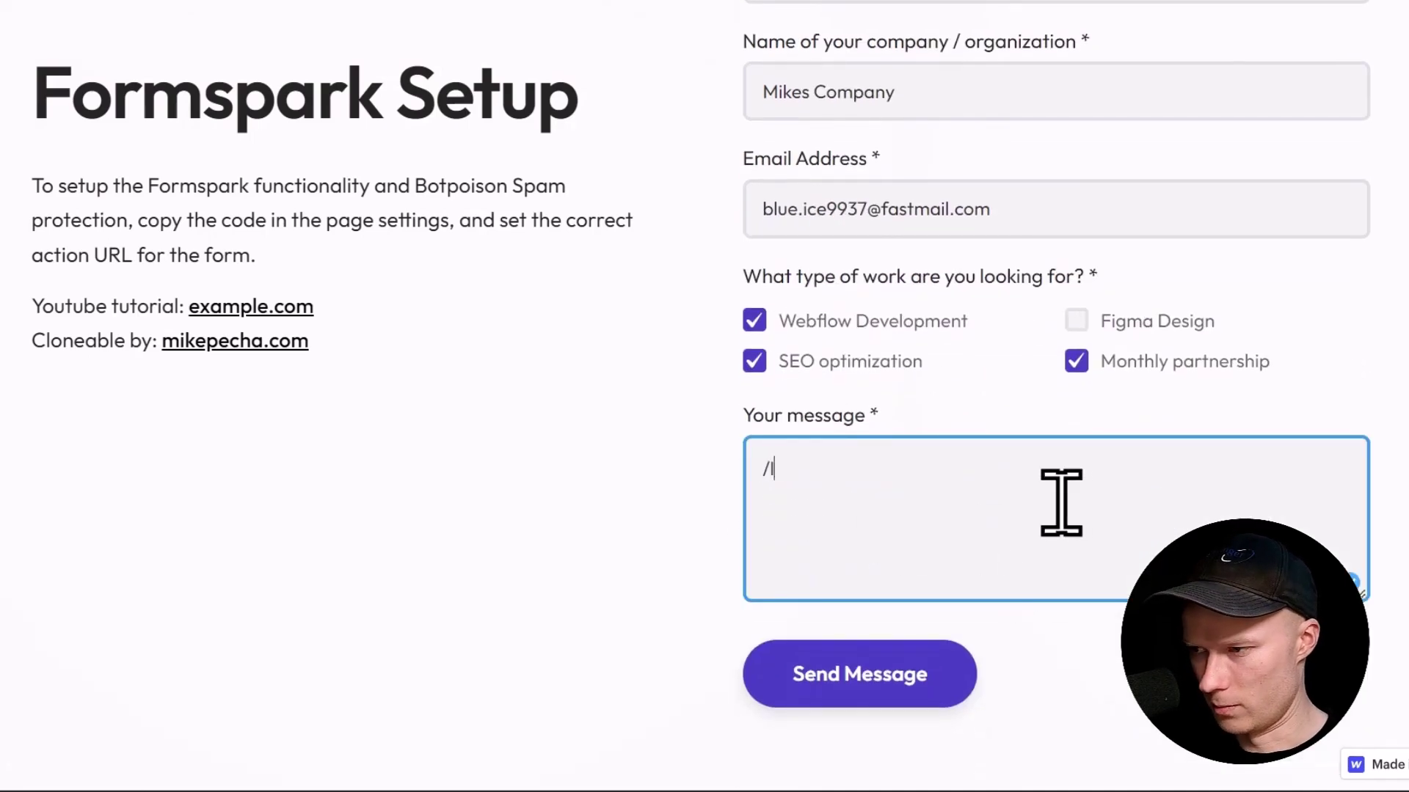
type("/lorem20")
key("space")
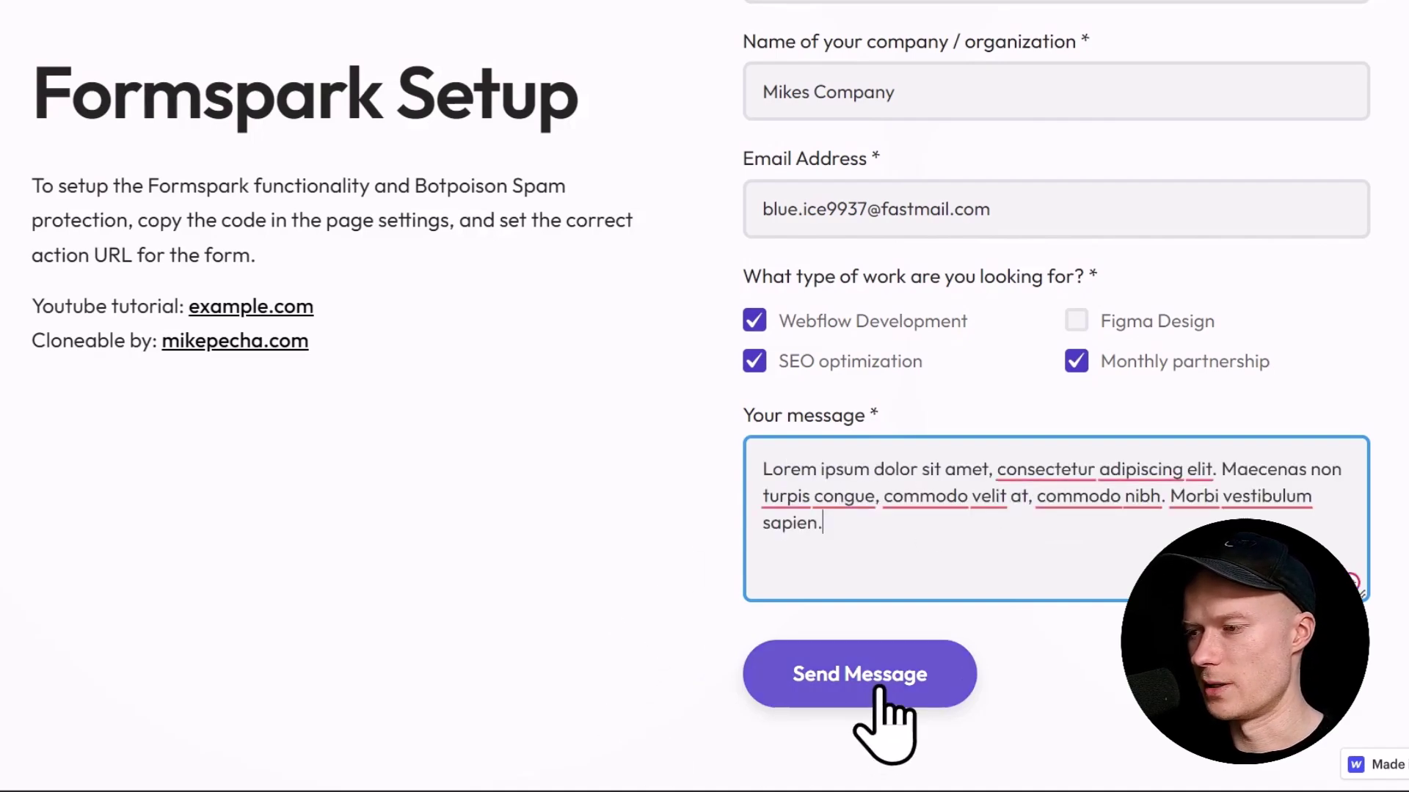
left_click(881, 690)
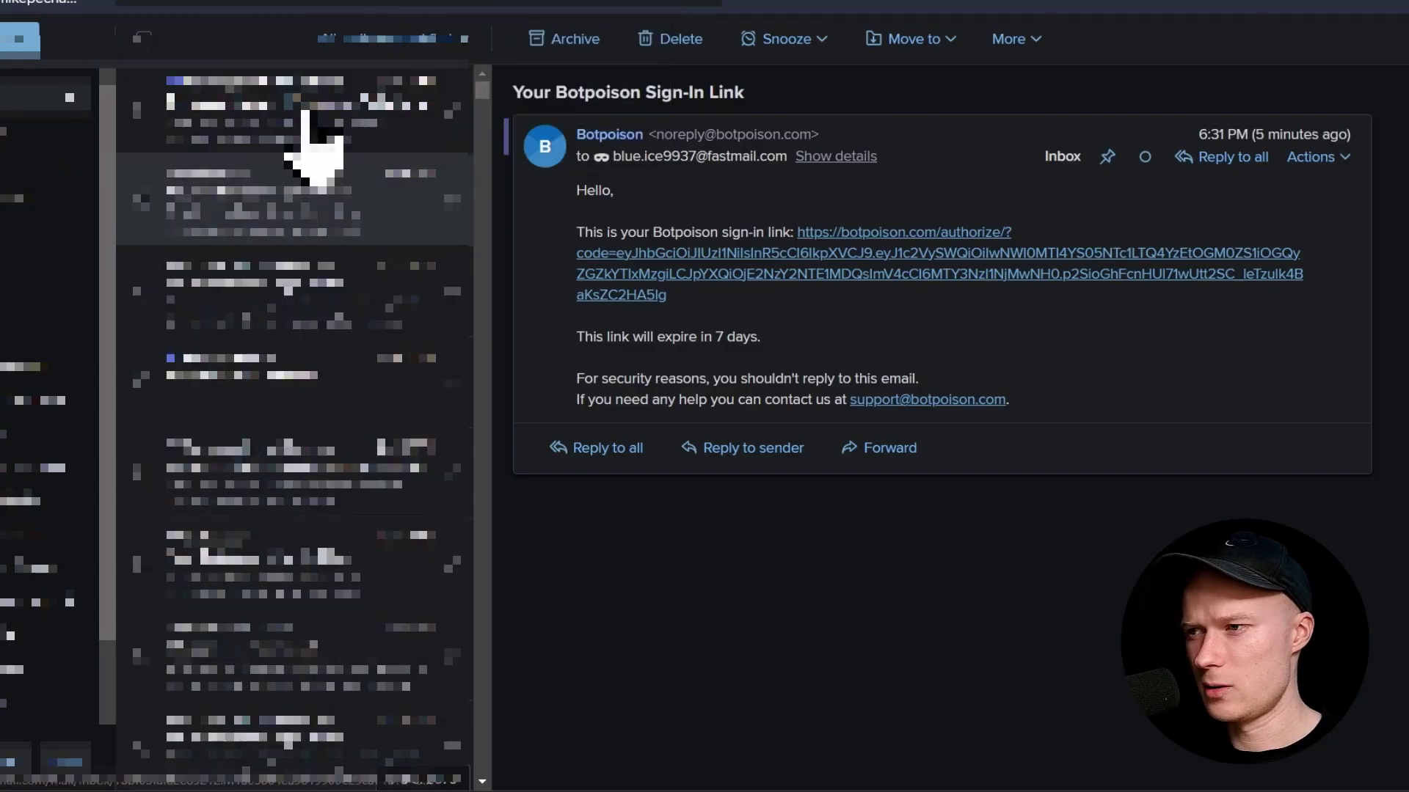
Step: Open the Formspark New submission email and review its Key/Value table and message text
left_click(312, 143)
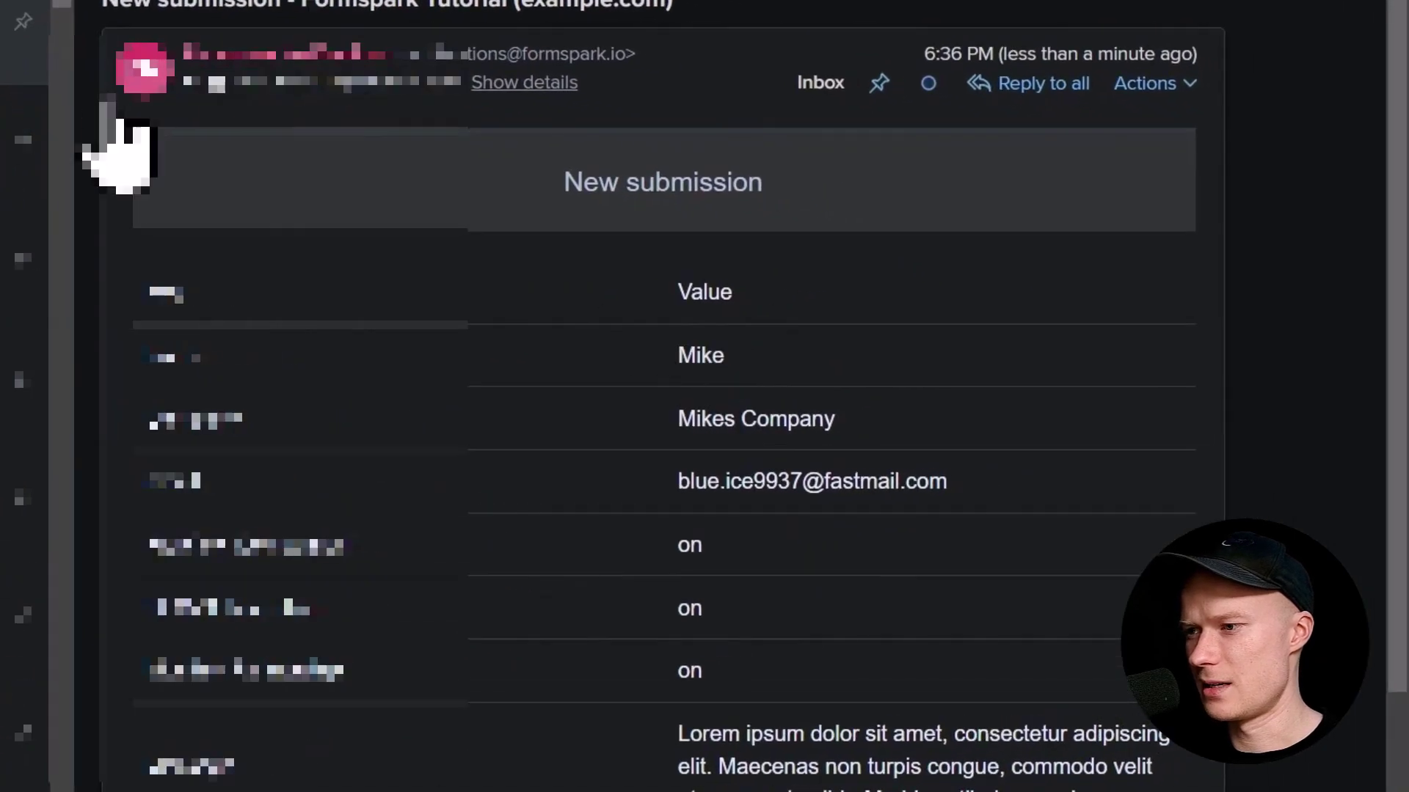
scroll(535, 393, "down", 2)
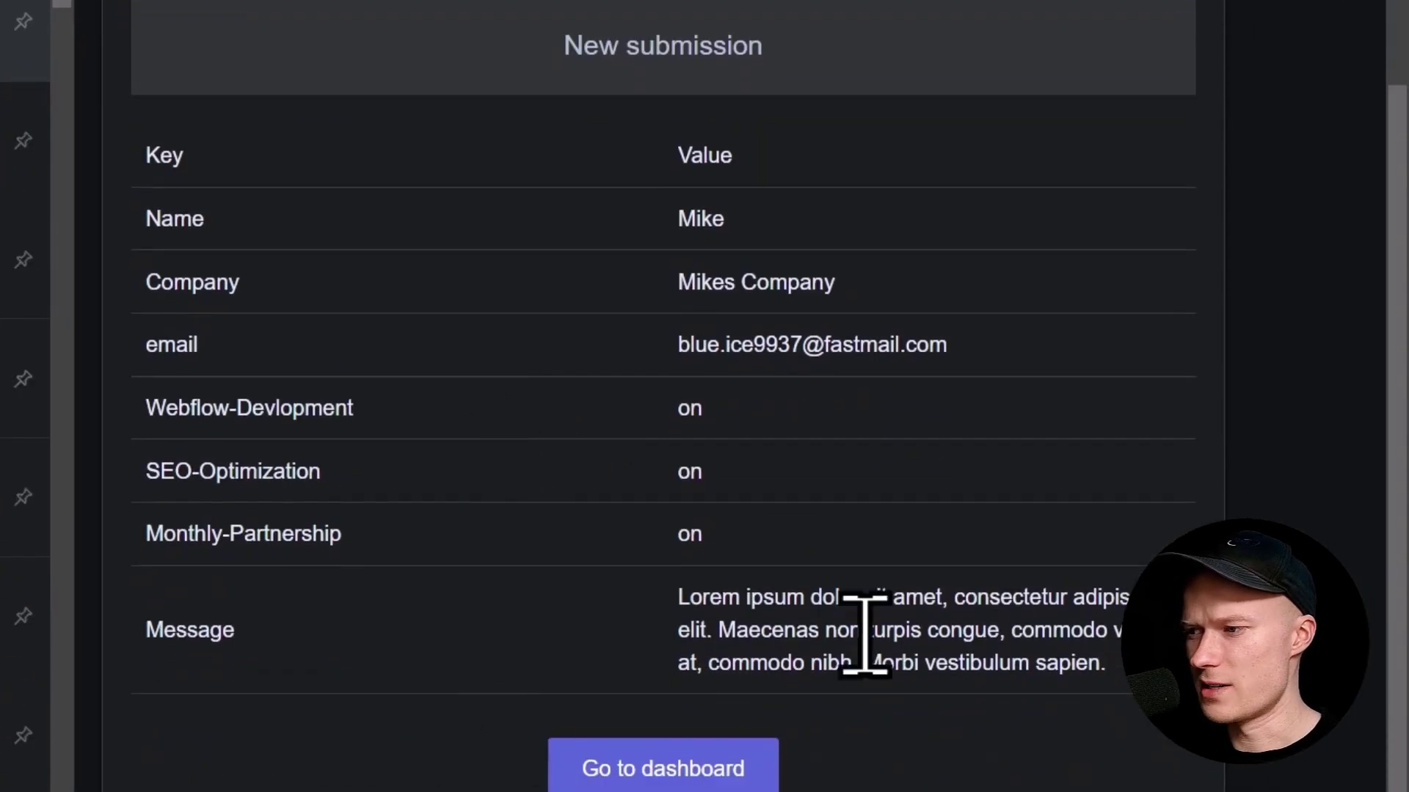
scroll(587, 580, "up", 2)
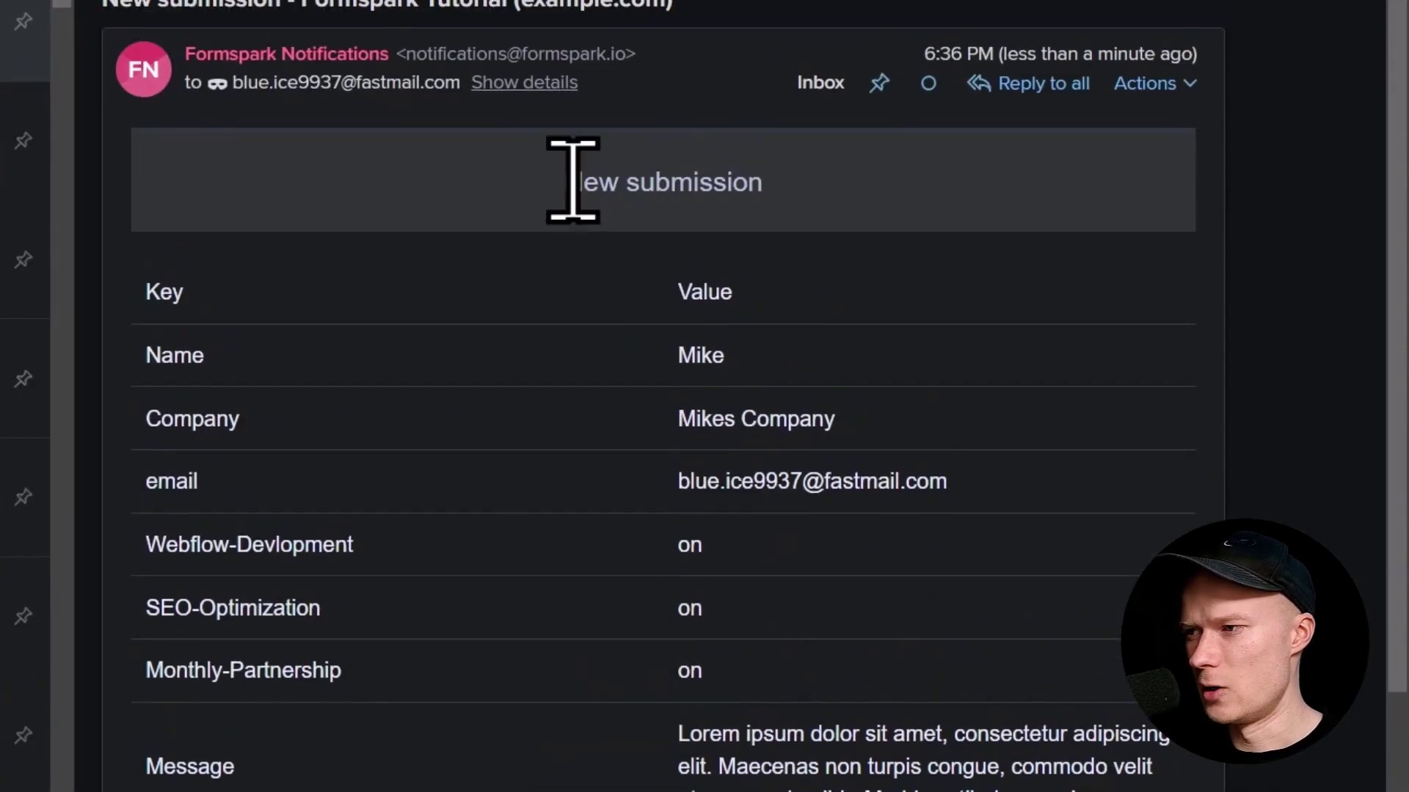
scroll(425, 393, "down", 2)
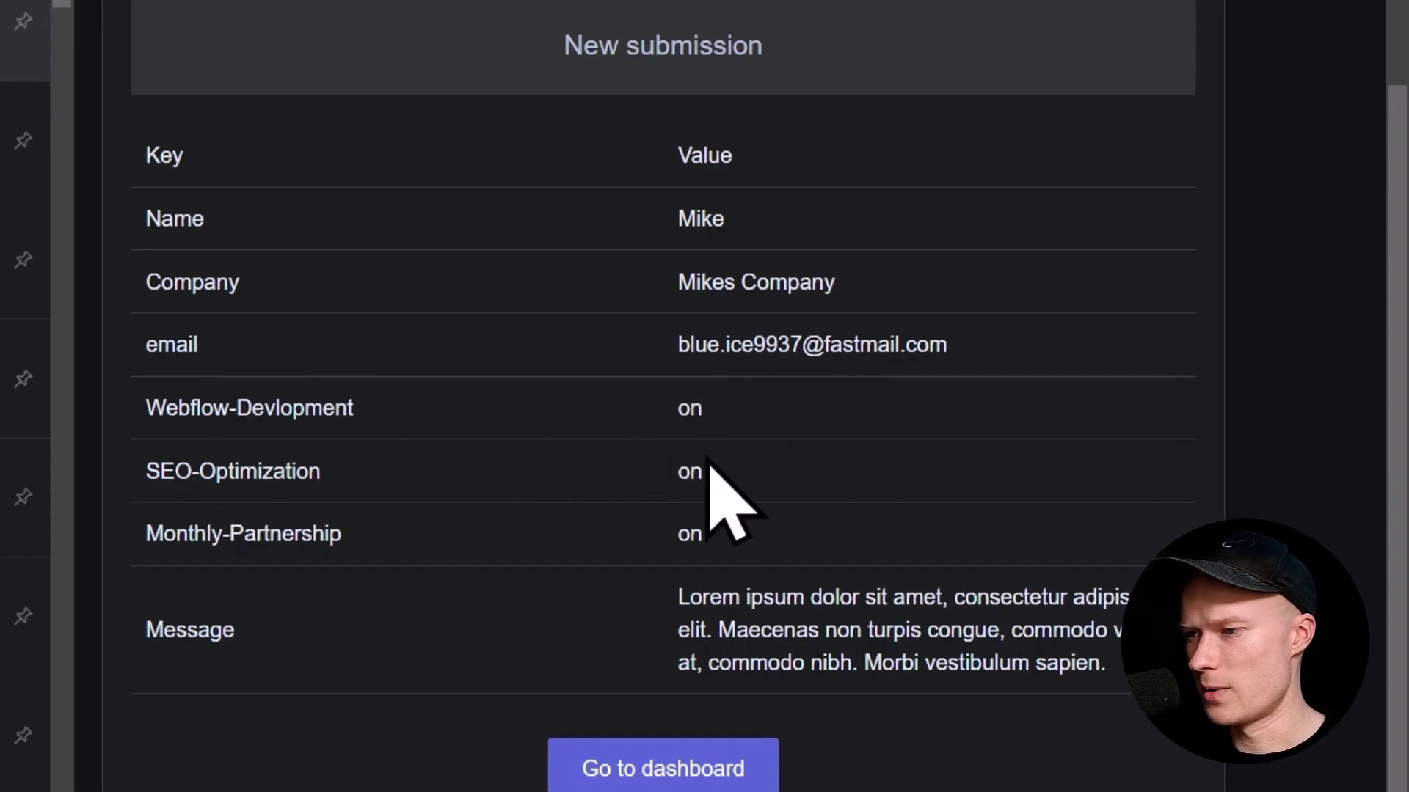
scroll(696, 512, "down", 2)
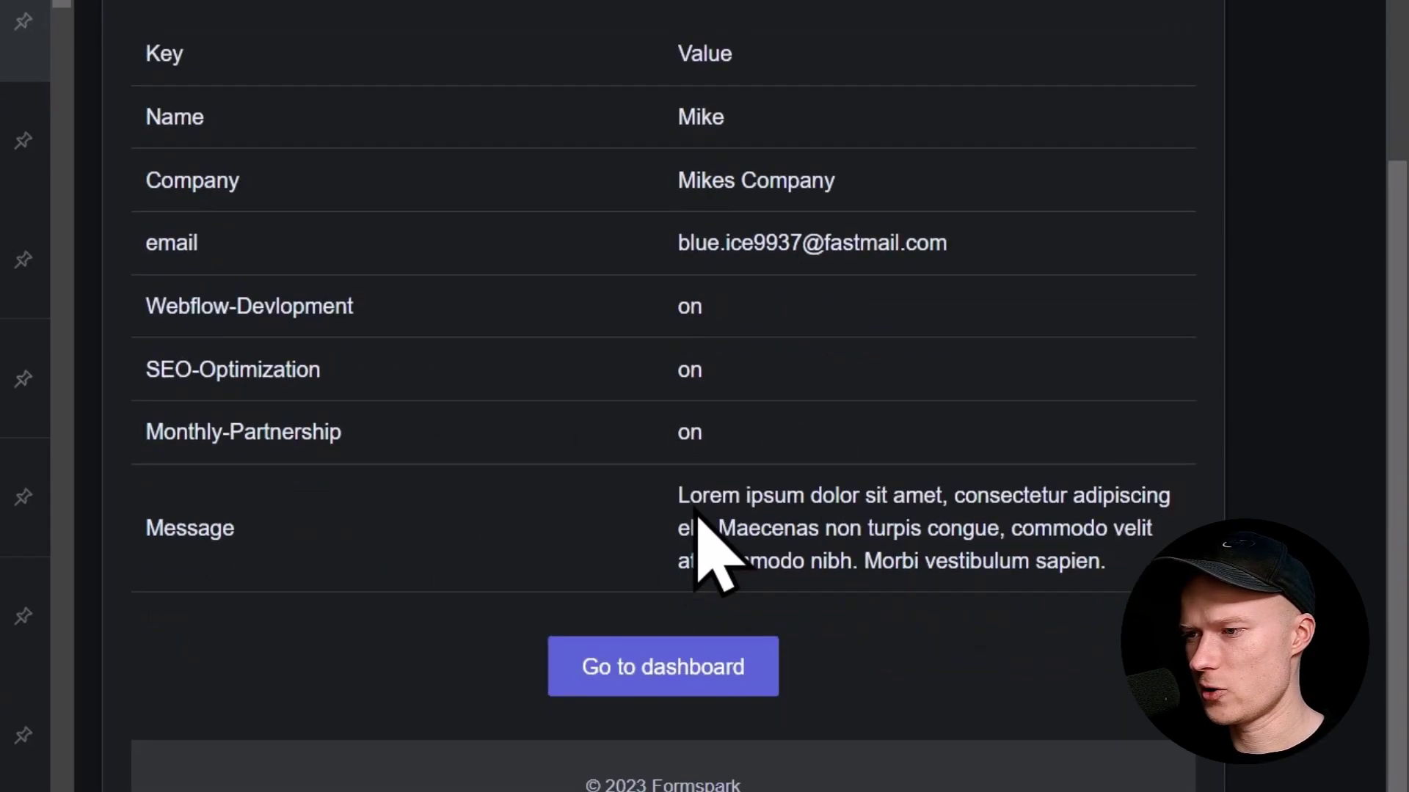
left_click_drag(679, 465, 1146, 534)
left_click(1143, 532)
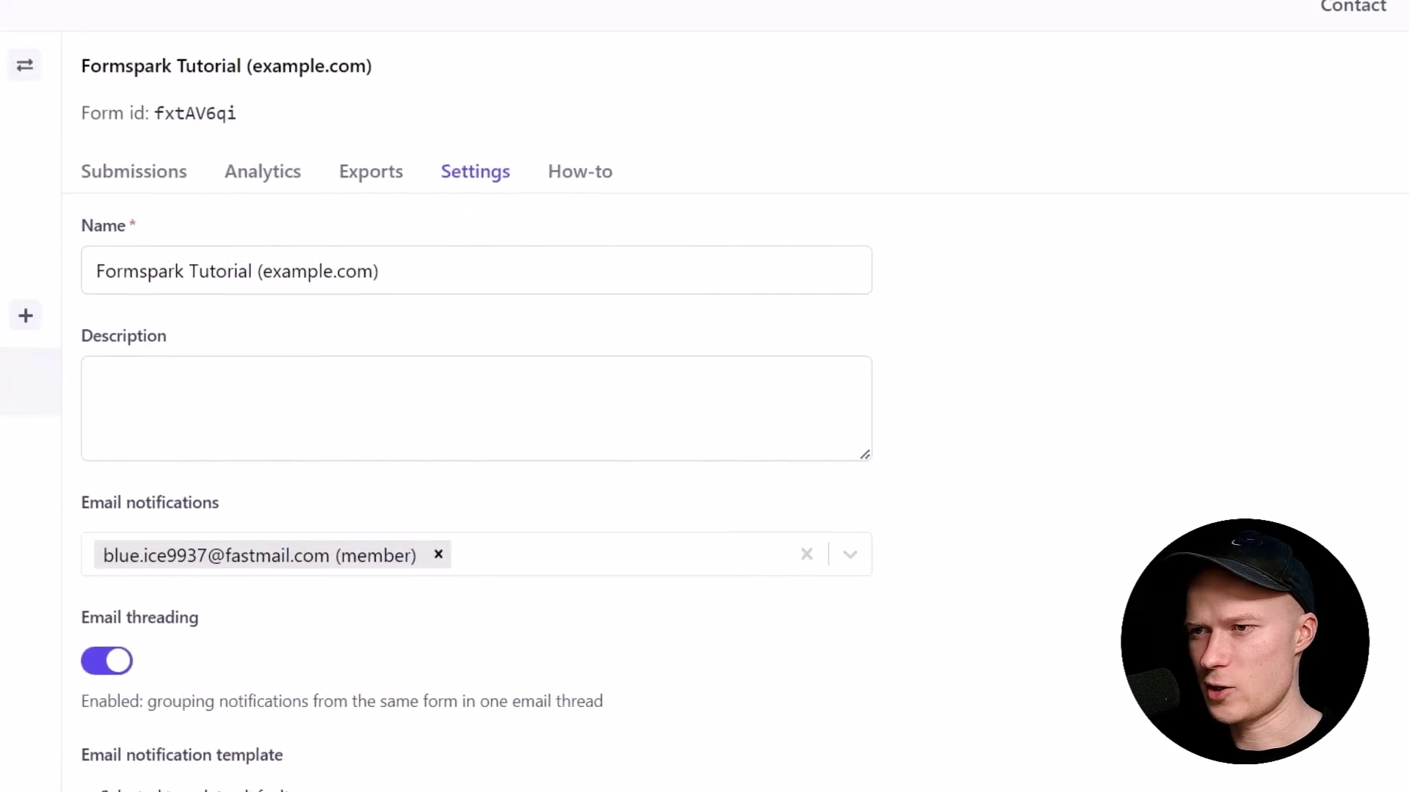
Step: View the Tutorial form's Submissions list with the Fri 17 Feb 18:36 test entry
left_click(158, 167)
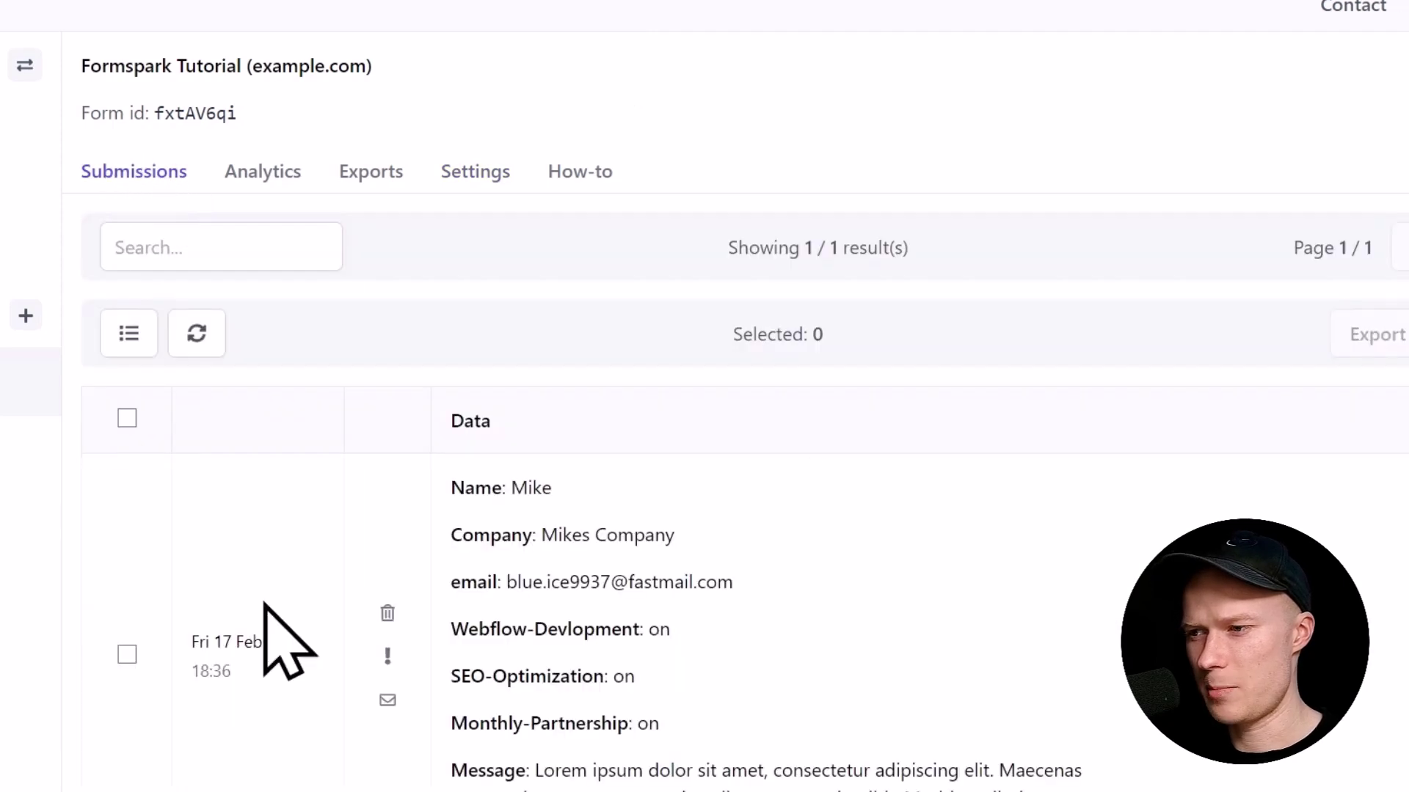
scroll(352, 671, "down", 1)
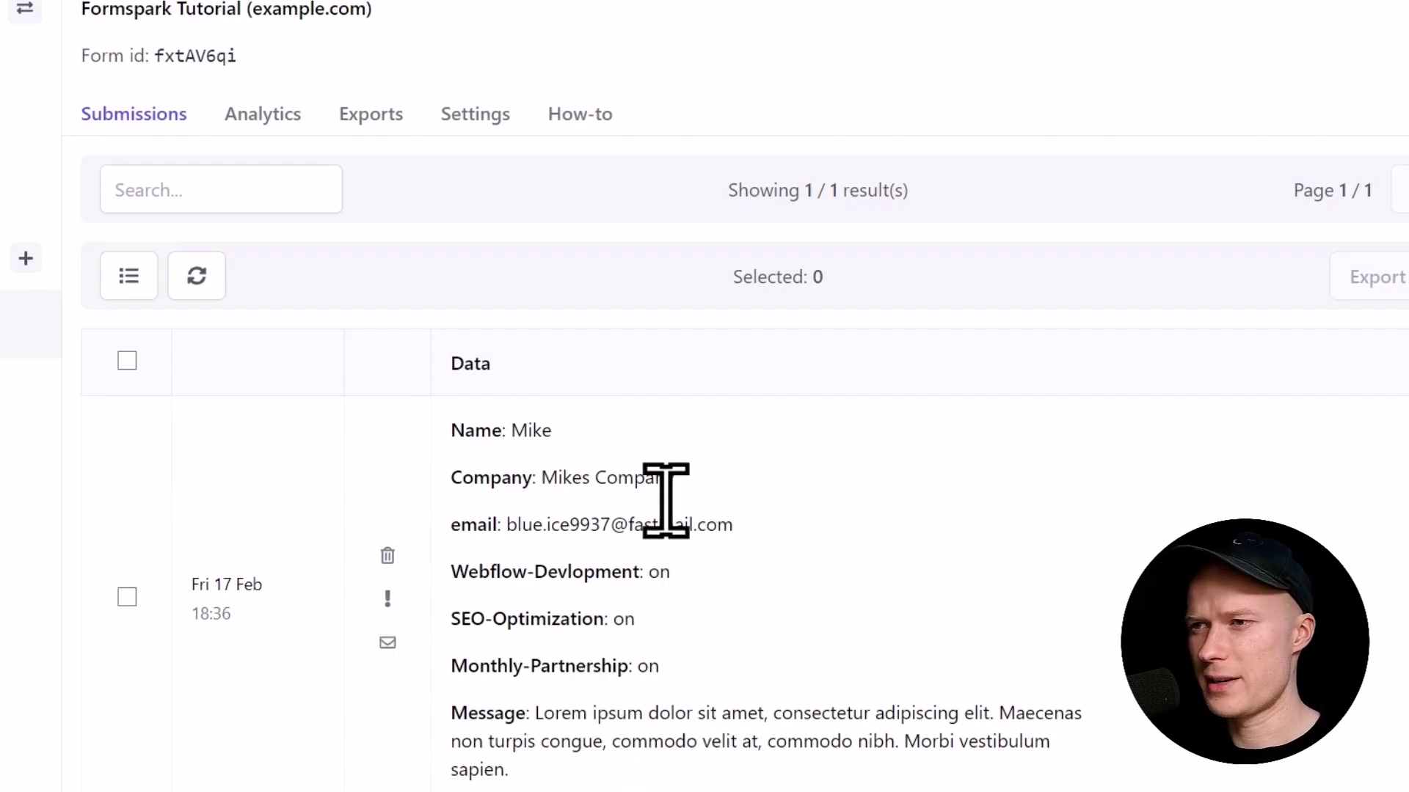
Step: Check the Botpoison configuration's activity chart for the new challenge
mouse_move(645, 4)
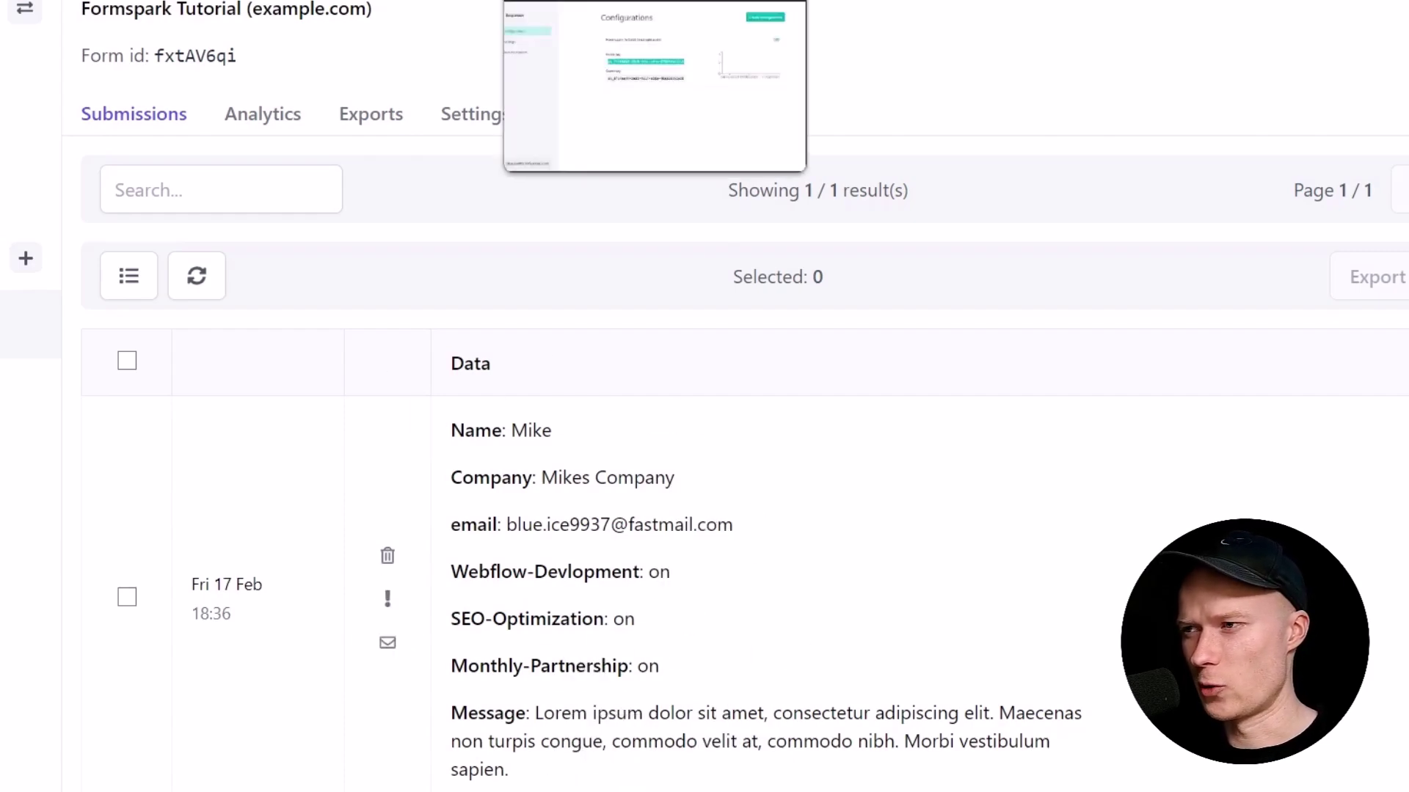
left_click(646, 44)
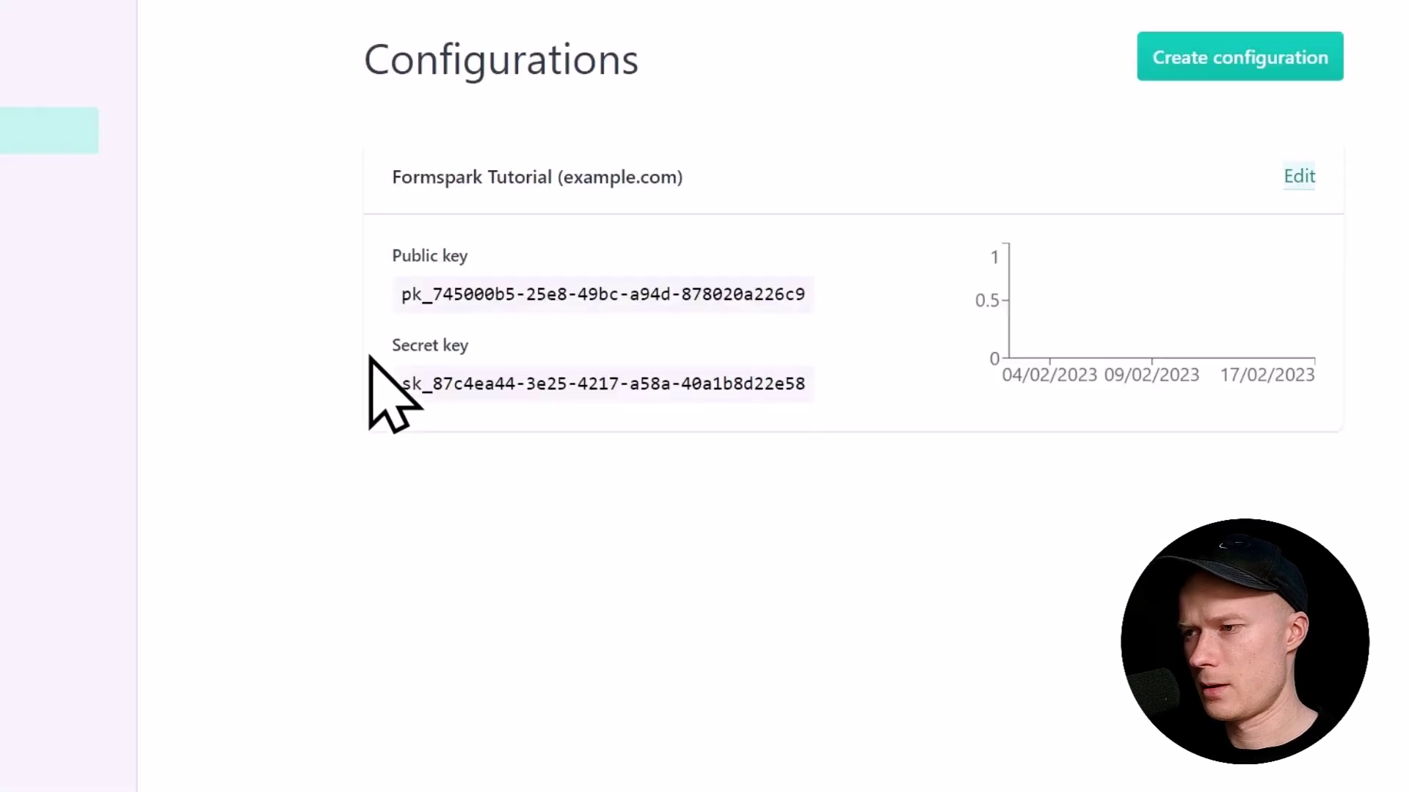
mouse_move(1293, 352)
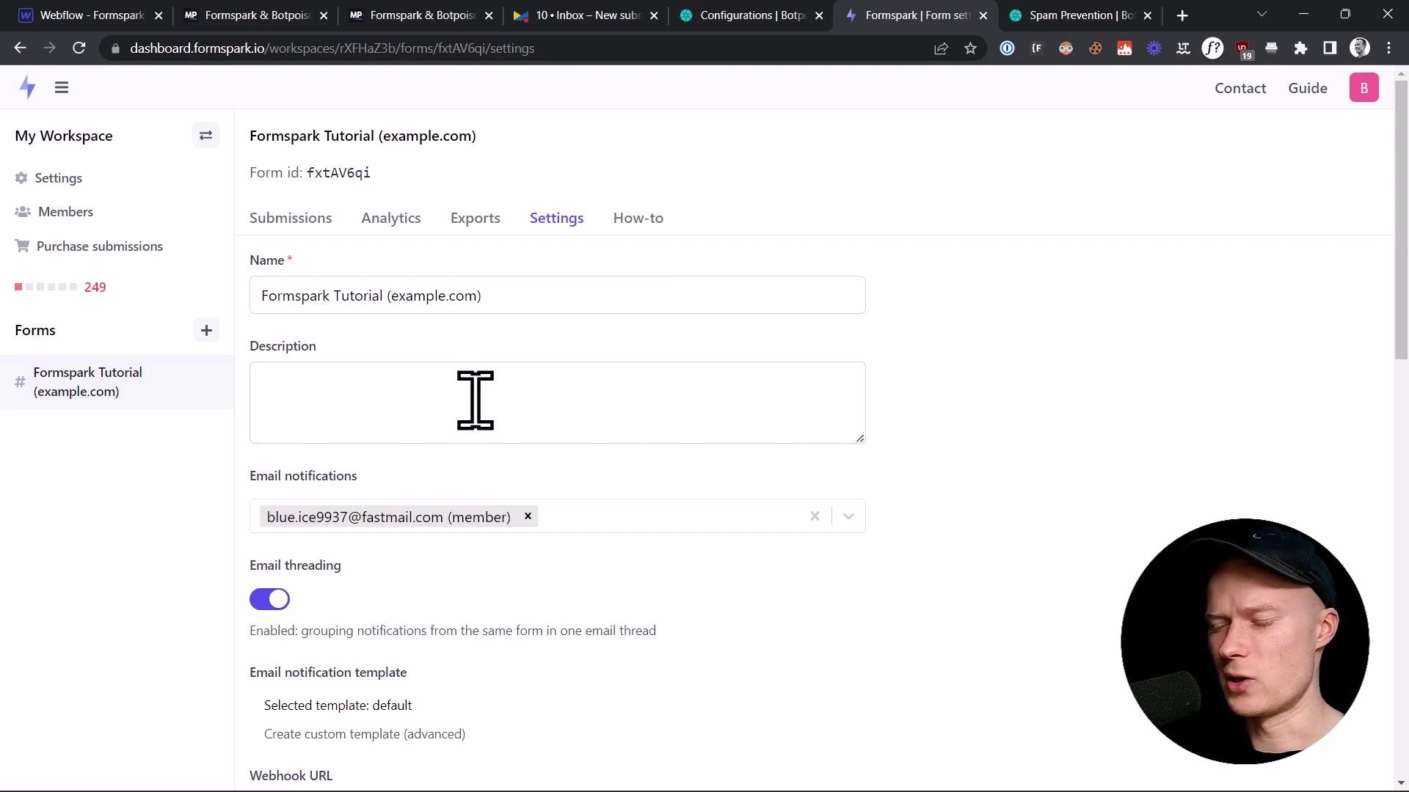
Step: Enter 'custom-field' as the custom honeypot name in the form's Formspark settings
scroll(484, 408, "down", 1)
scroll(550, 506, "down", 1)
scroll(544, 470, "down", 5)
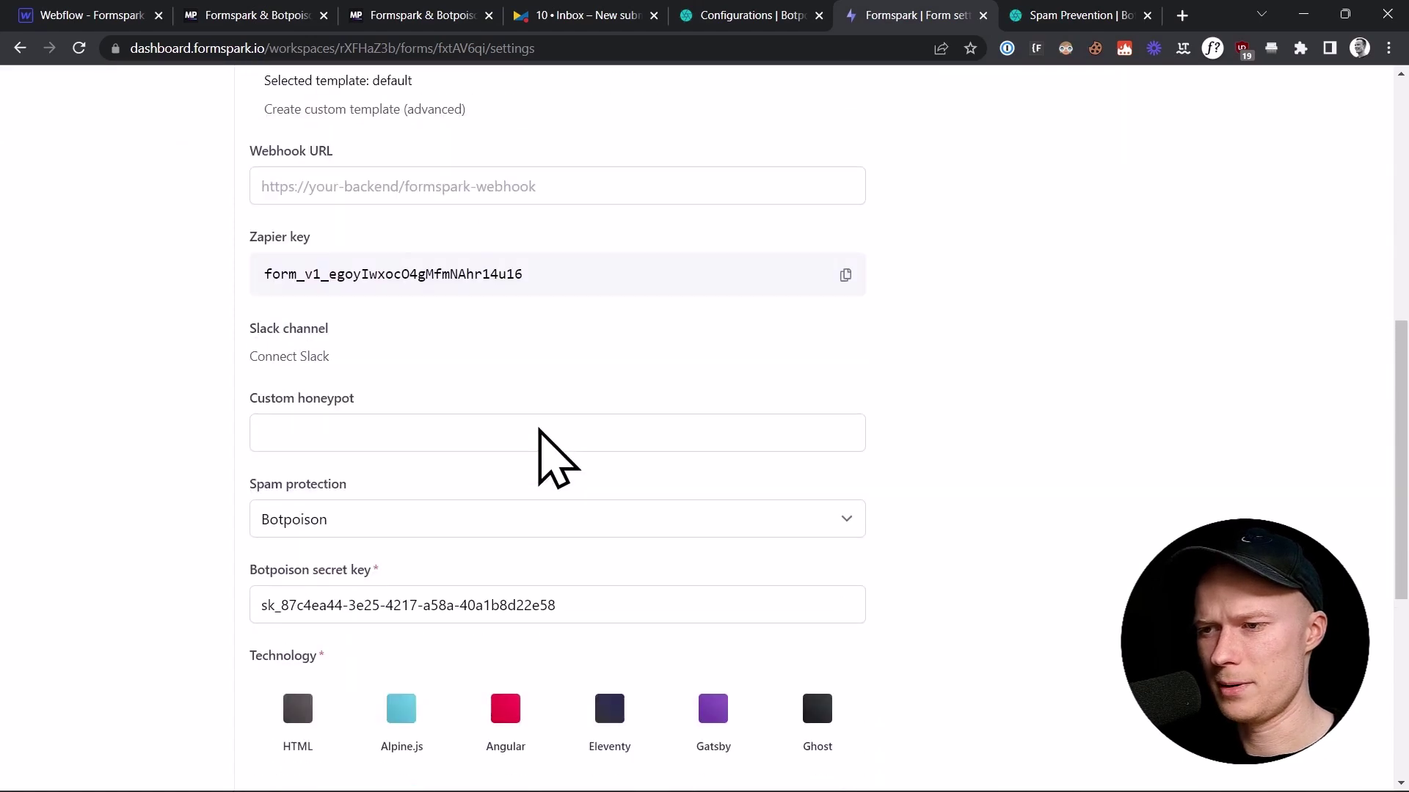
scroll(550, 454, "up", 5)
scroll(538, 429, "up", 3)
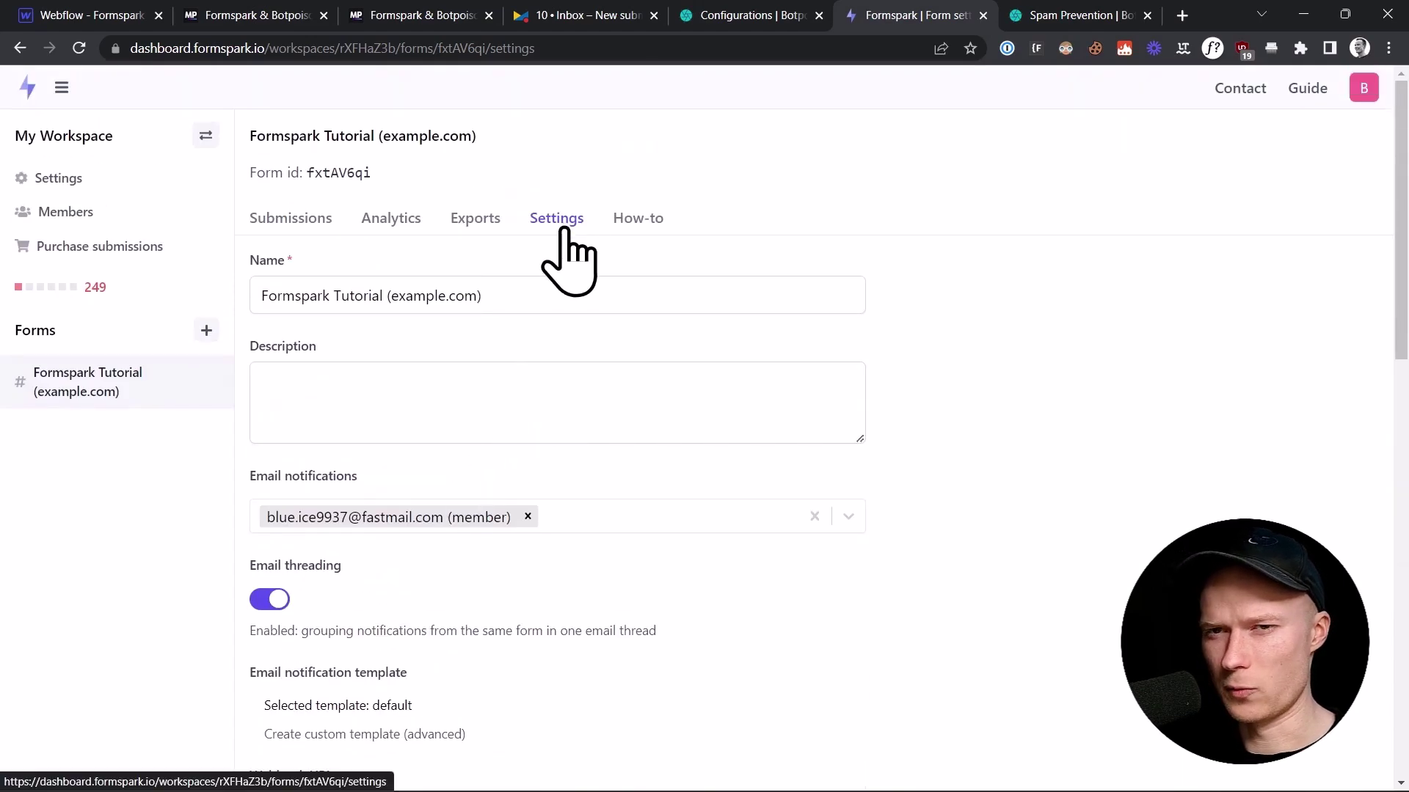
scroll(623, 346, "down", 6)
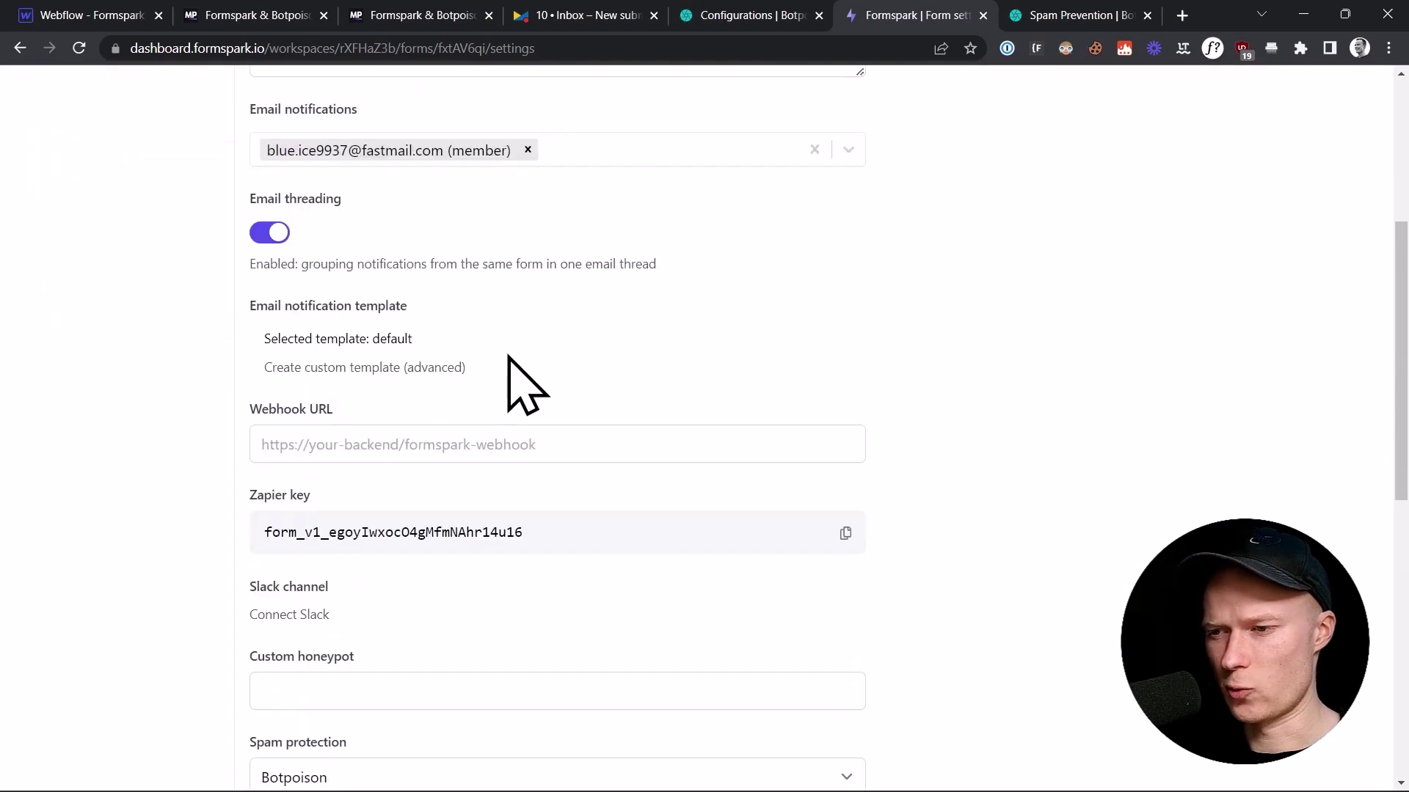
scroll(523, 389, "down", 1)
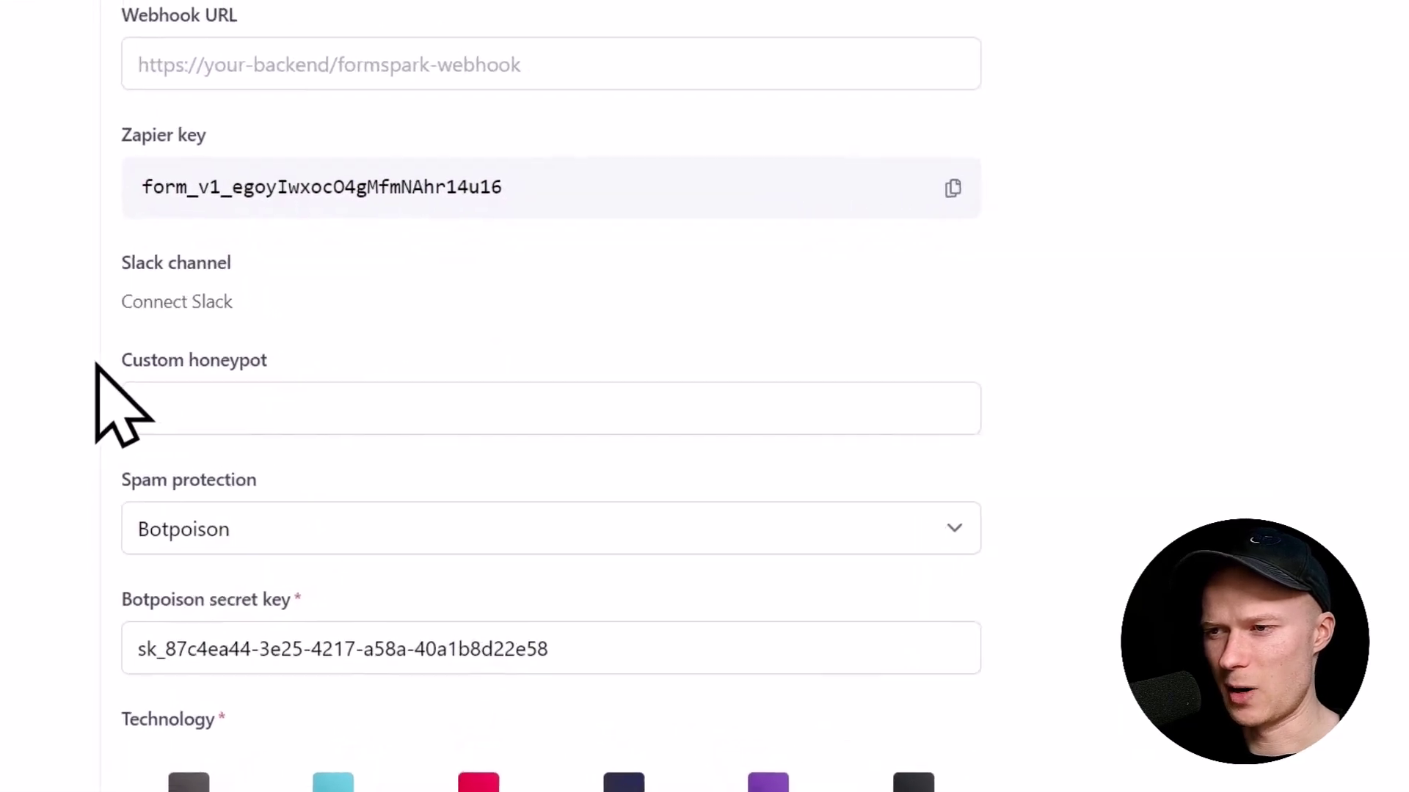
left_click(270, 407)
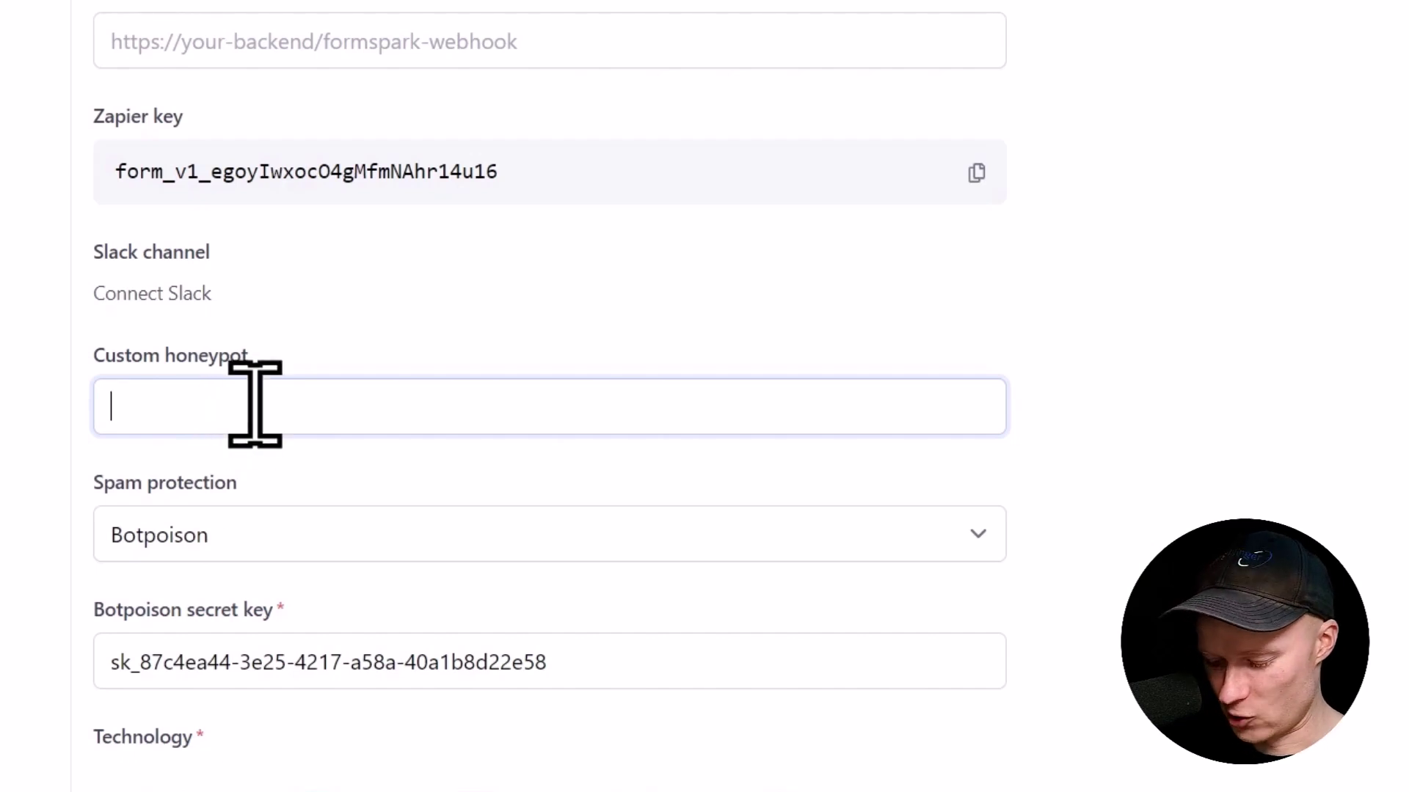
type("custom-field")
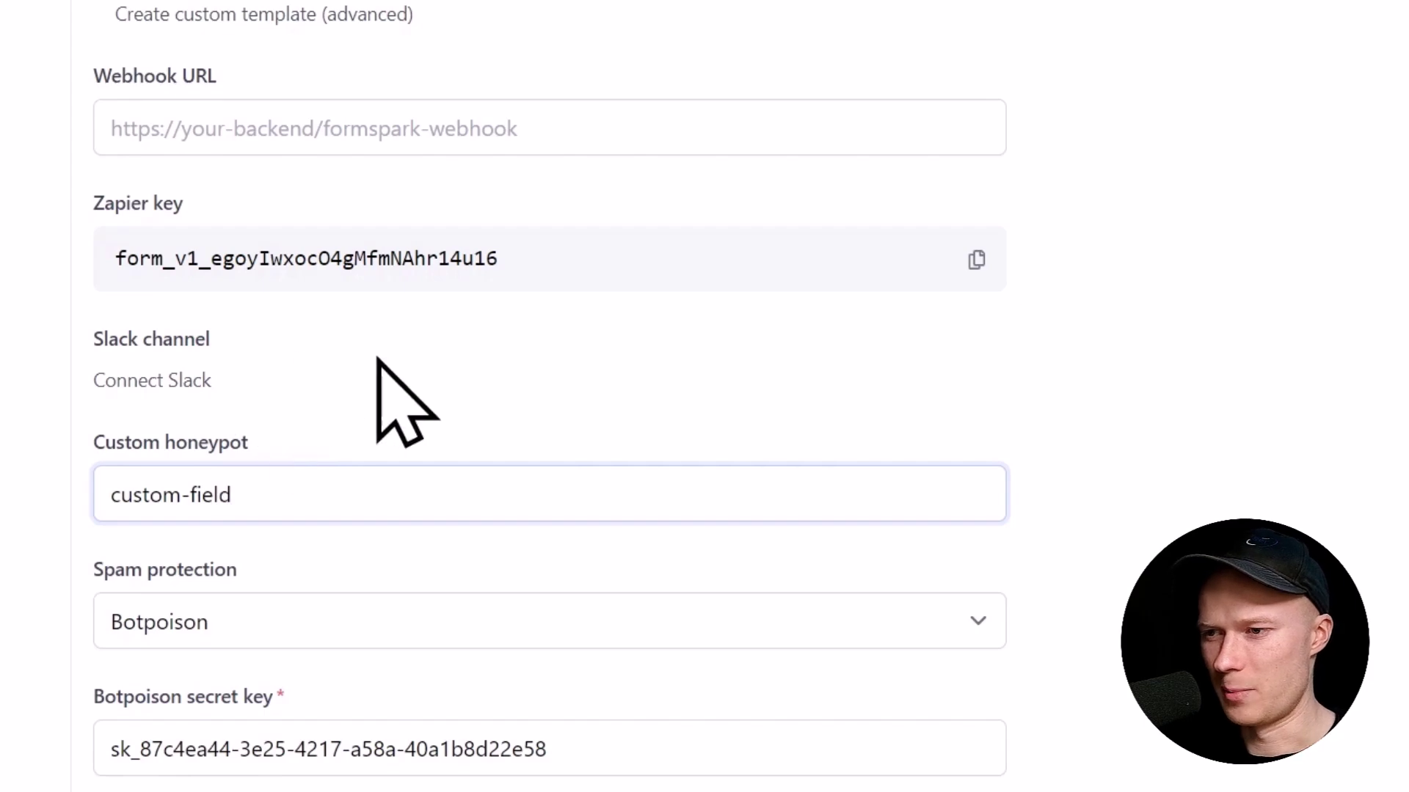
left_click(467, 377)
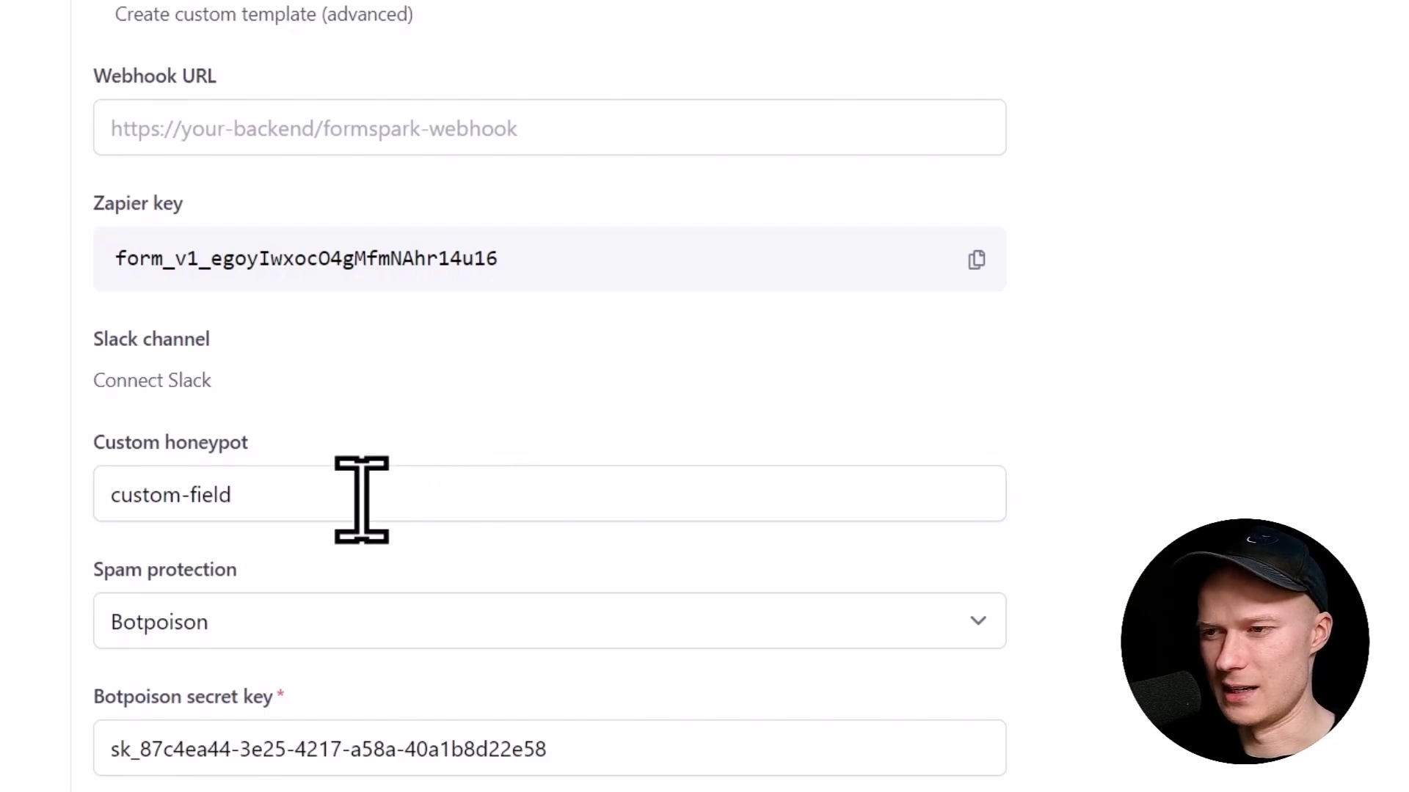
scroll(360, 496, "down", 5)
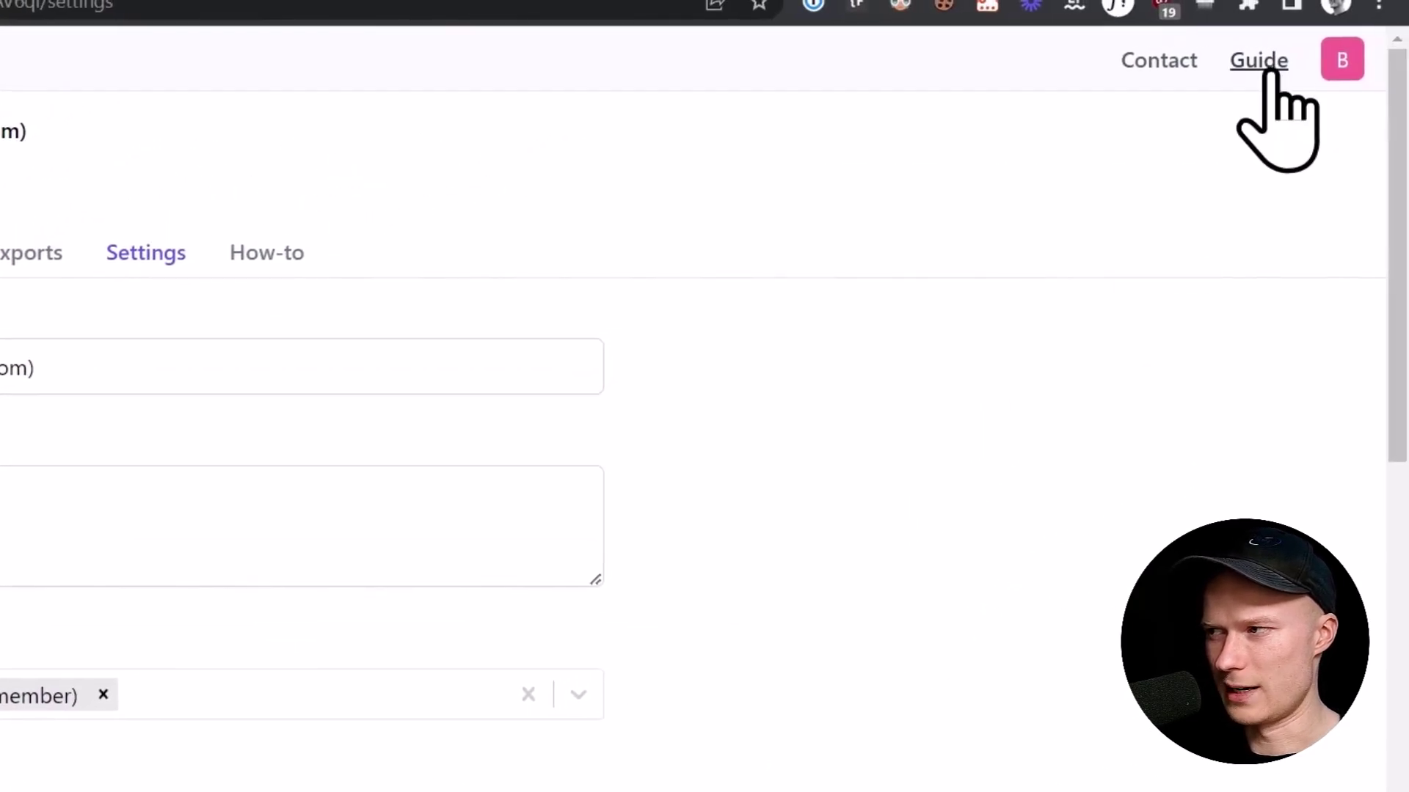
Step: Search the Formspark docs for 'honeypot' and copy the Custom honeypot checkbox input code
left_click(1256, 70)
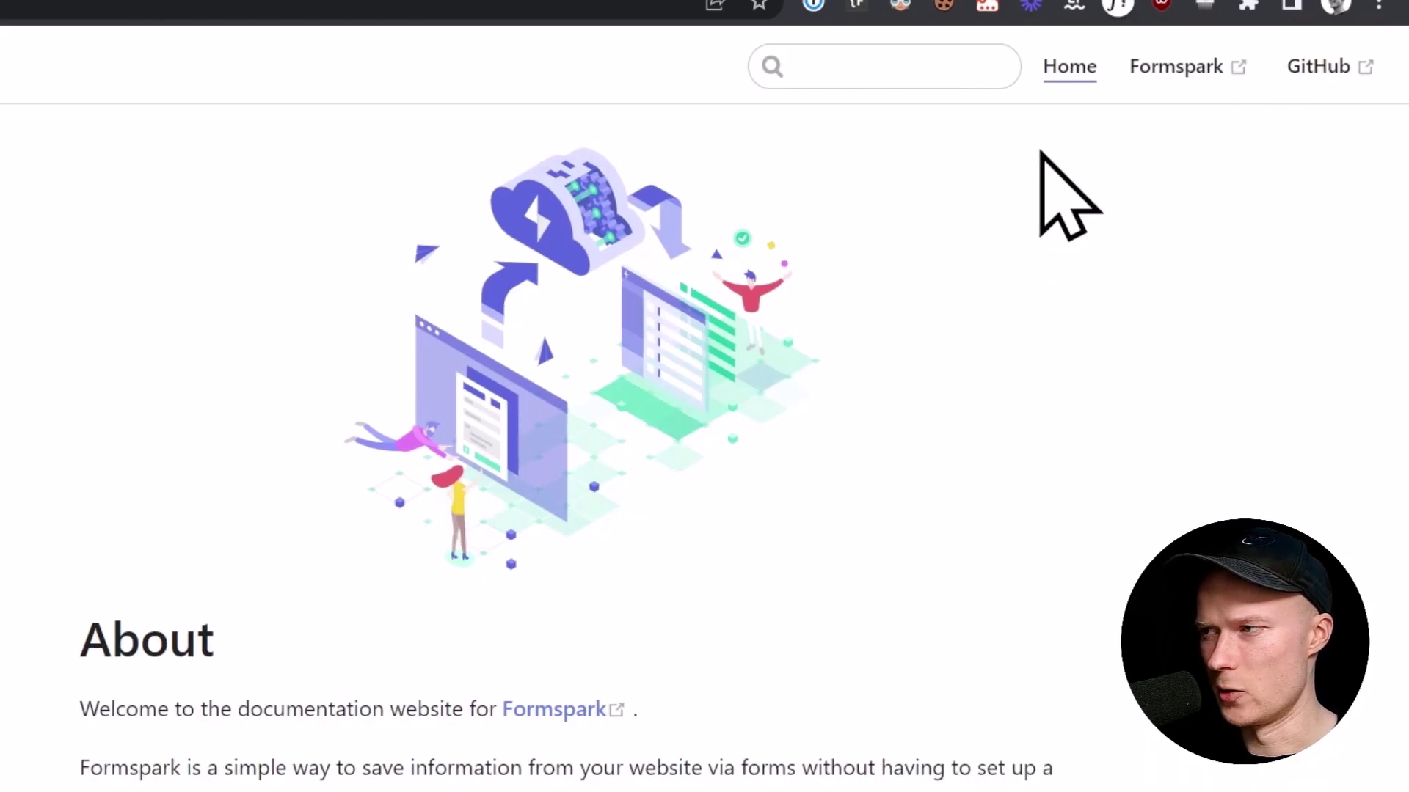
left_click(920, 68)
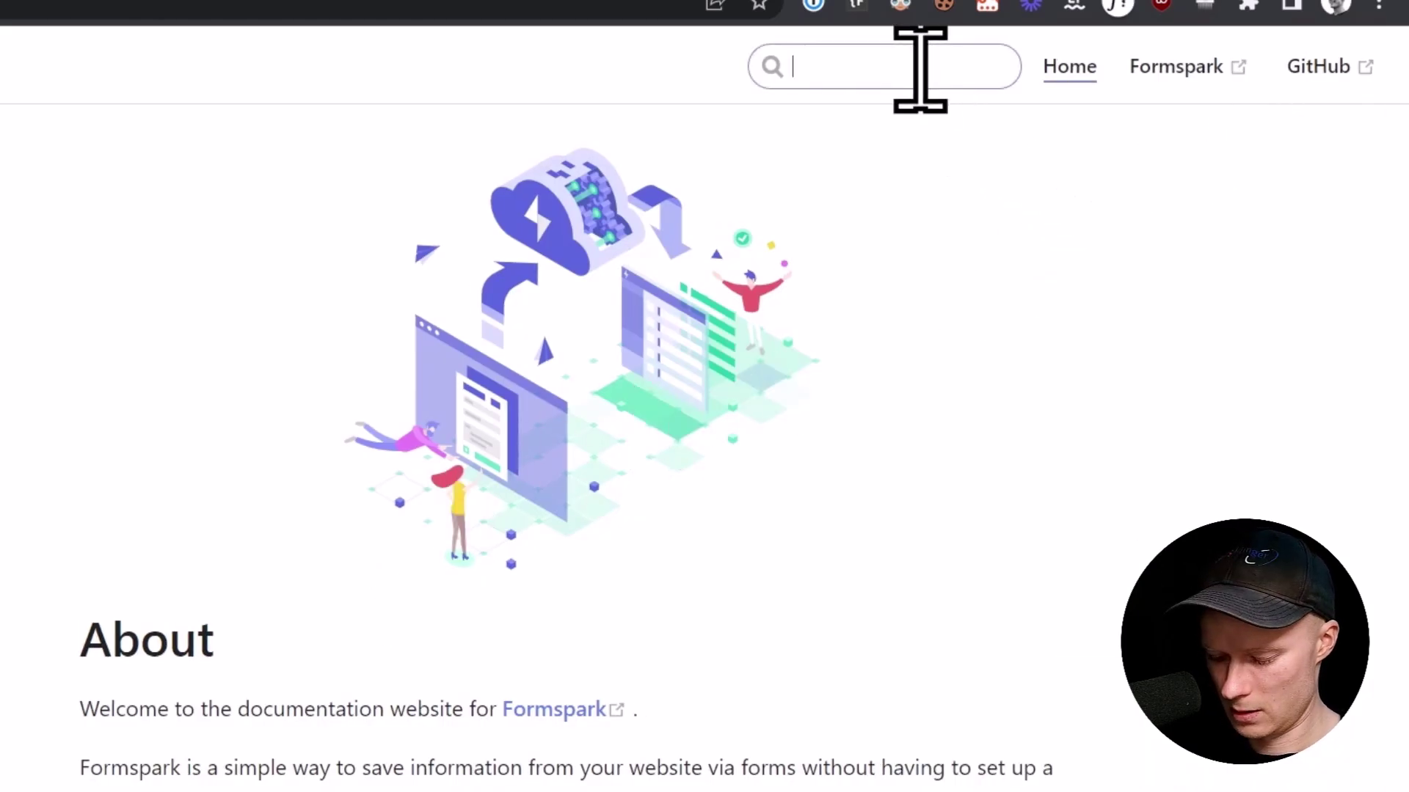
type("honeypot")
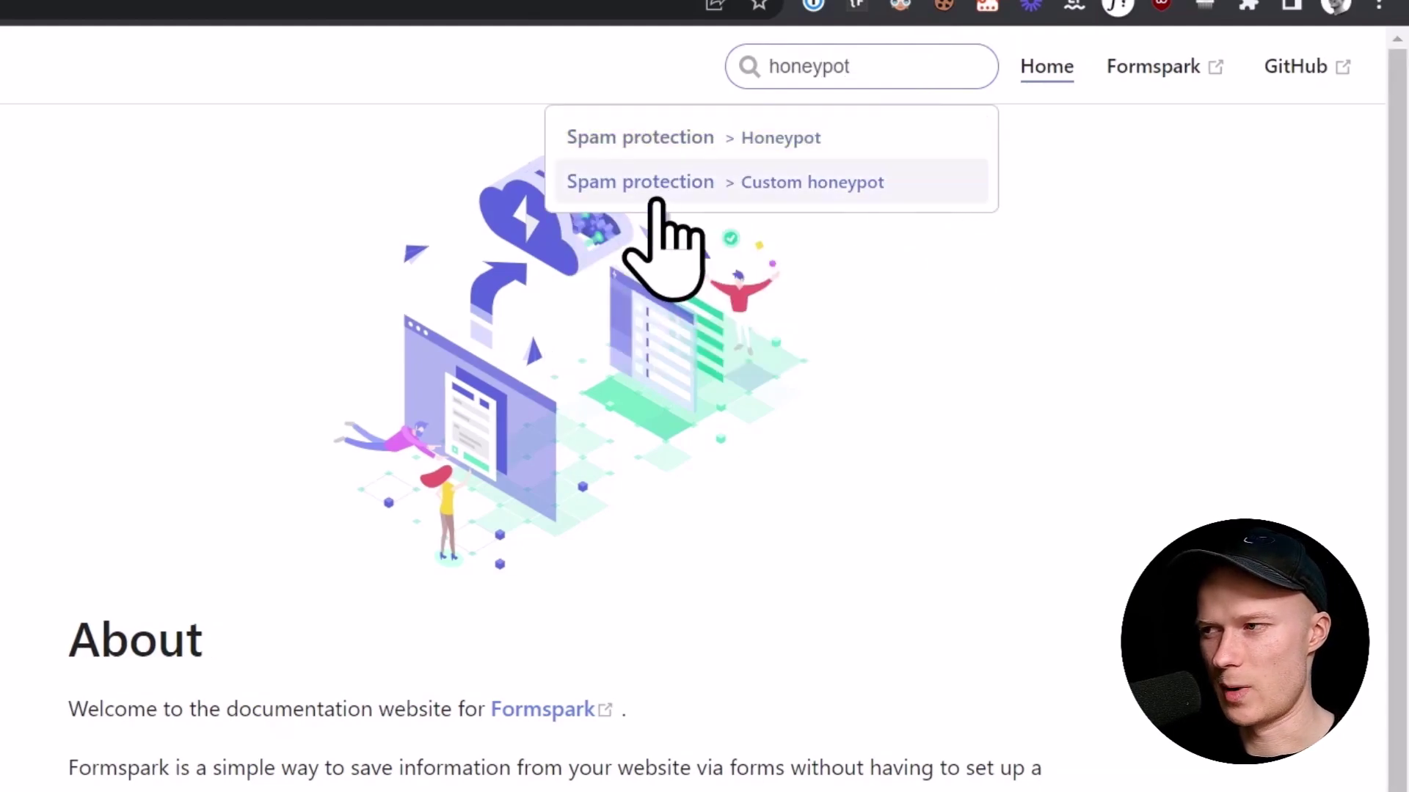
left_click(914, 184)
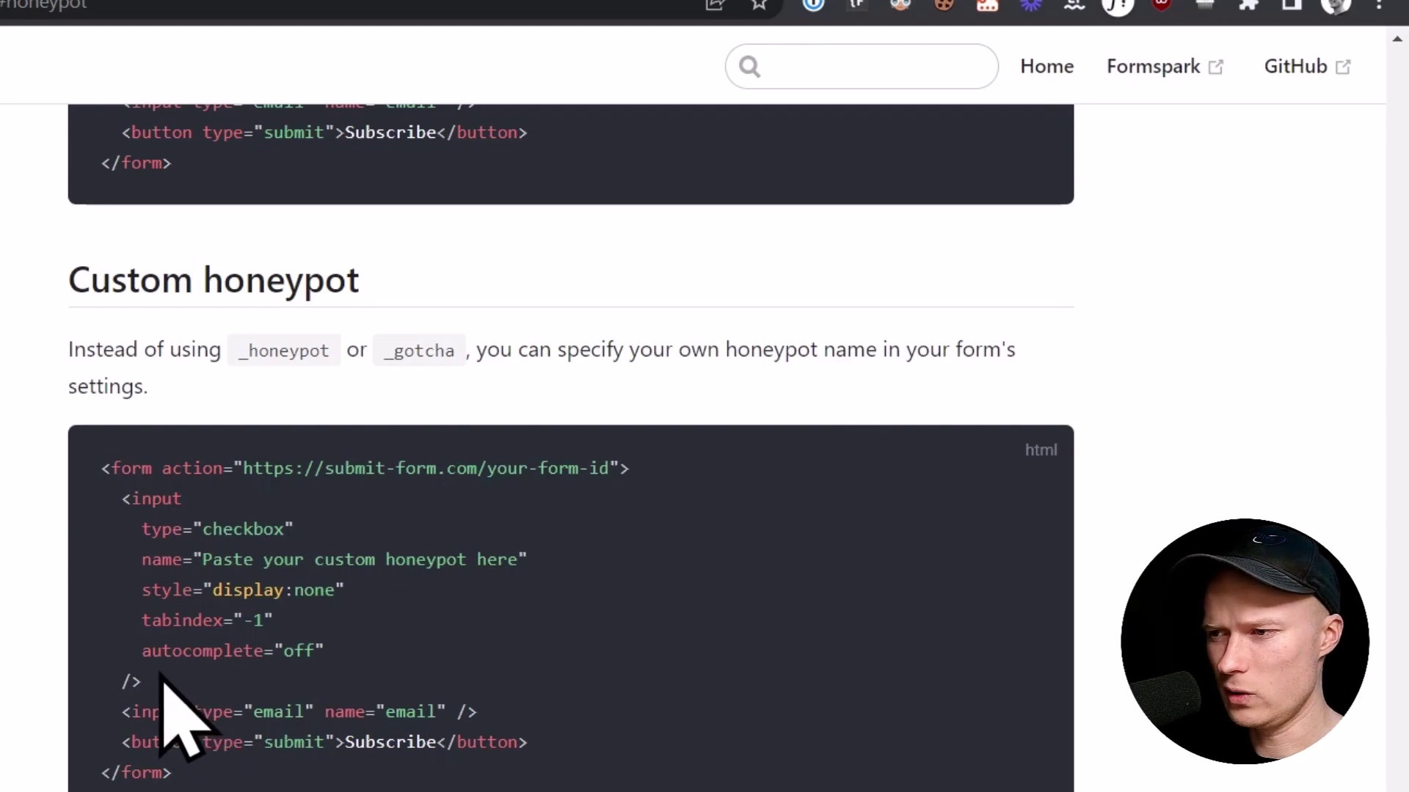
left_click_drag(157, 676, 113, 502)
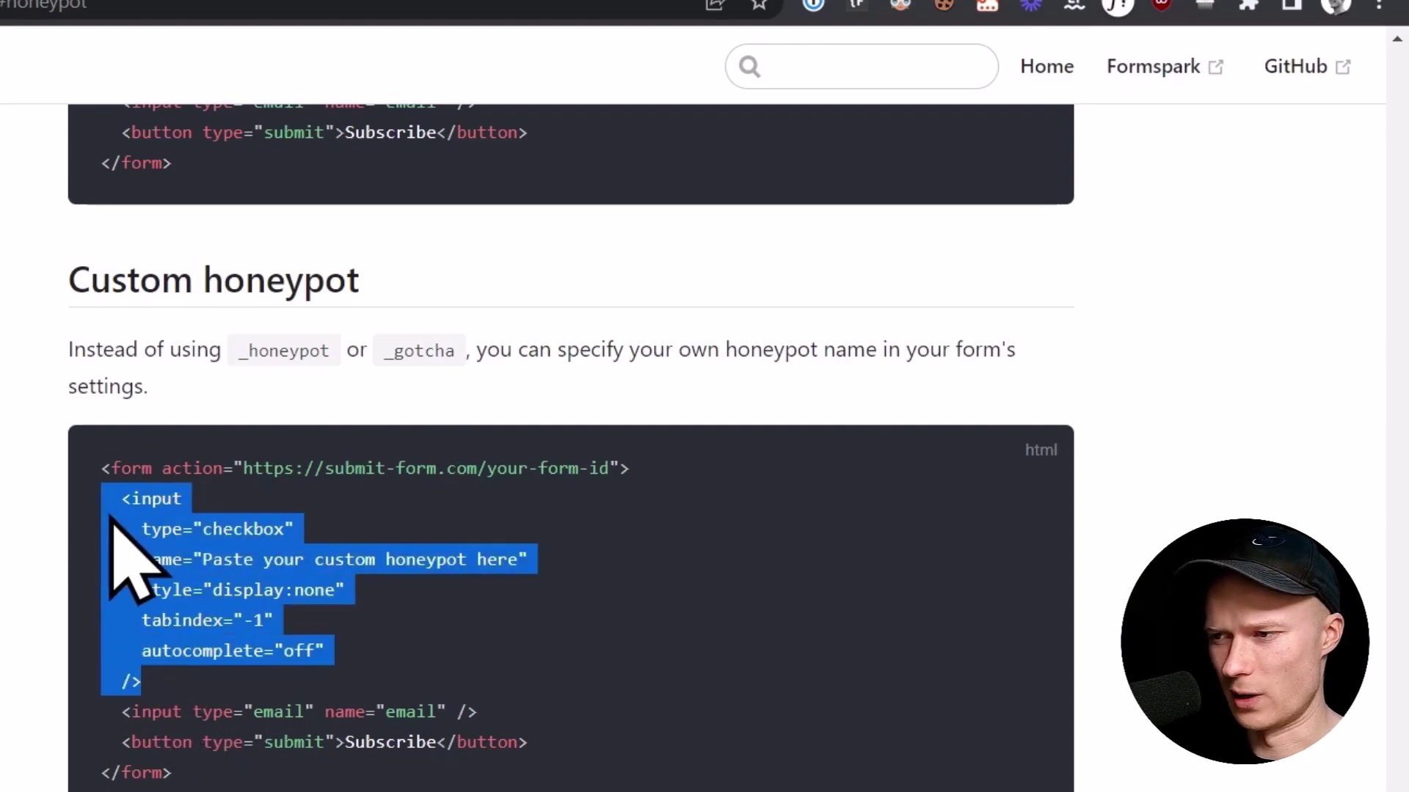
right_click(188, 577)
left_click(233, 610)
Step: Insert an HTML Embed element after the contact form's email field
left_click(55, 14)
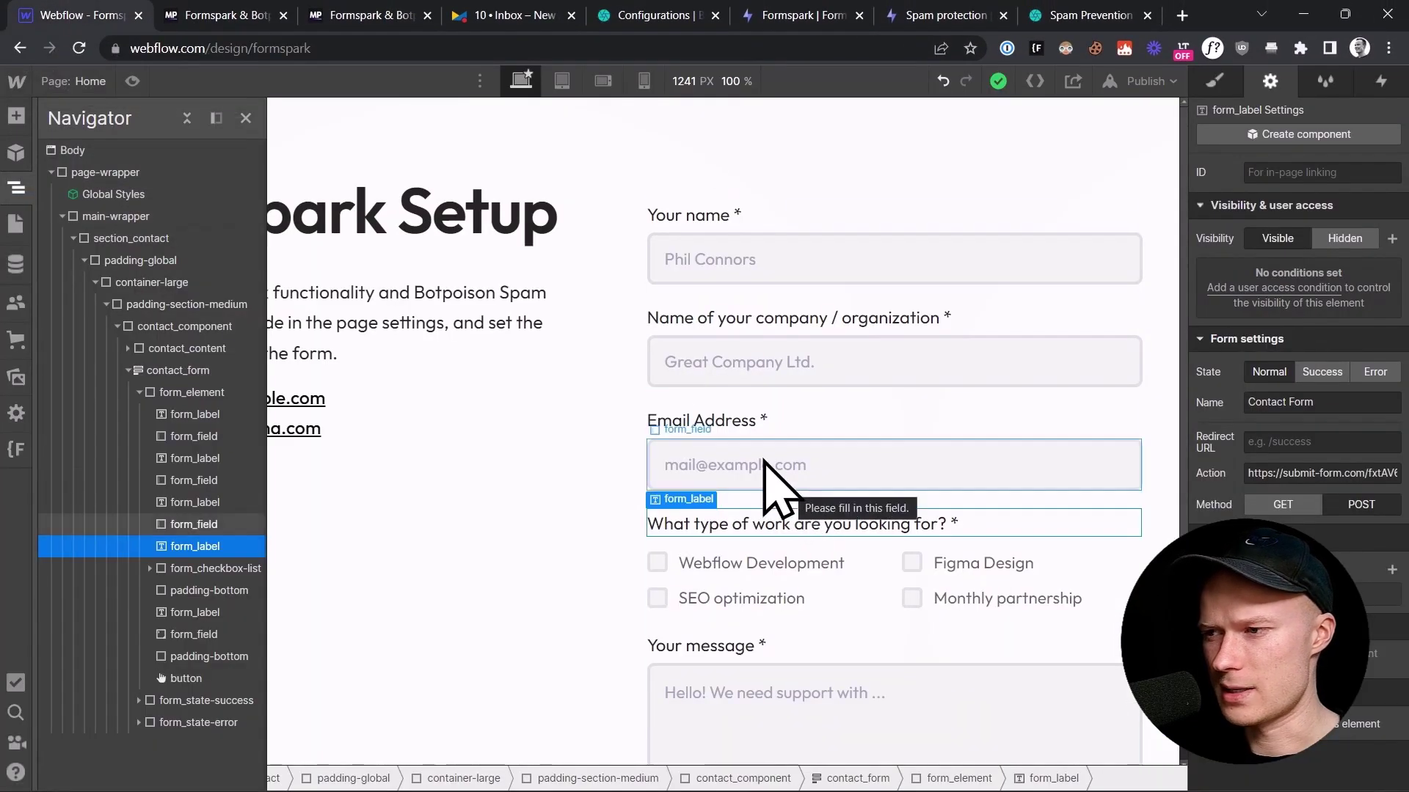
left_click(767, 466)
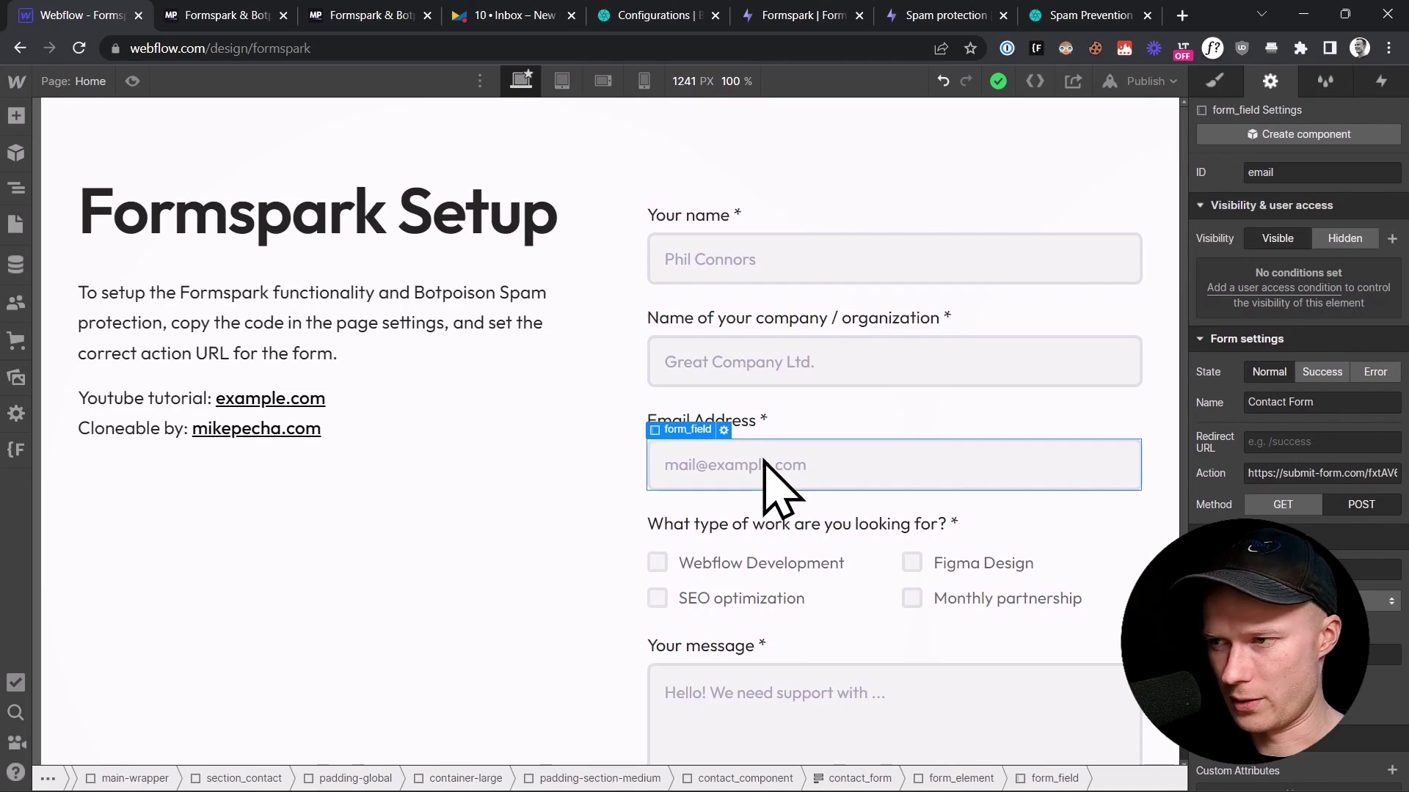
key("ctrl+k")
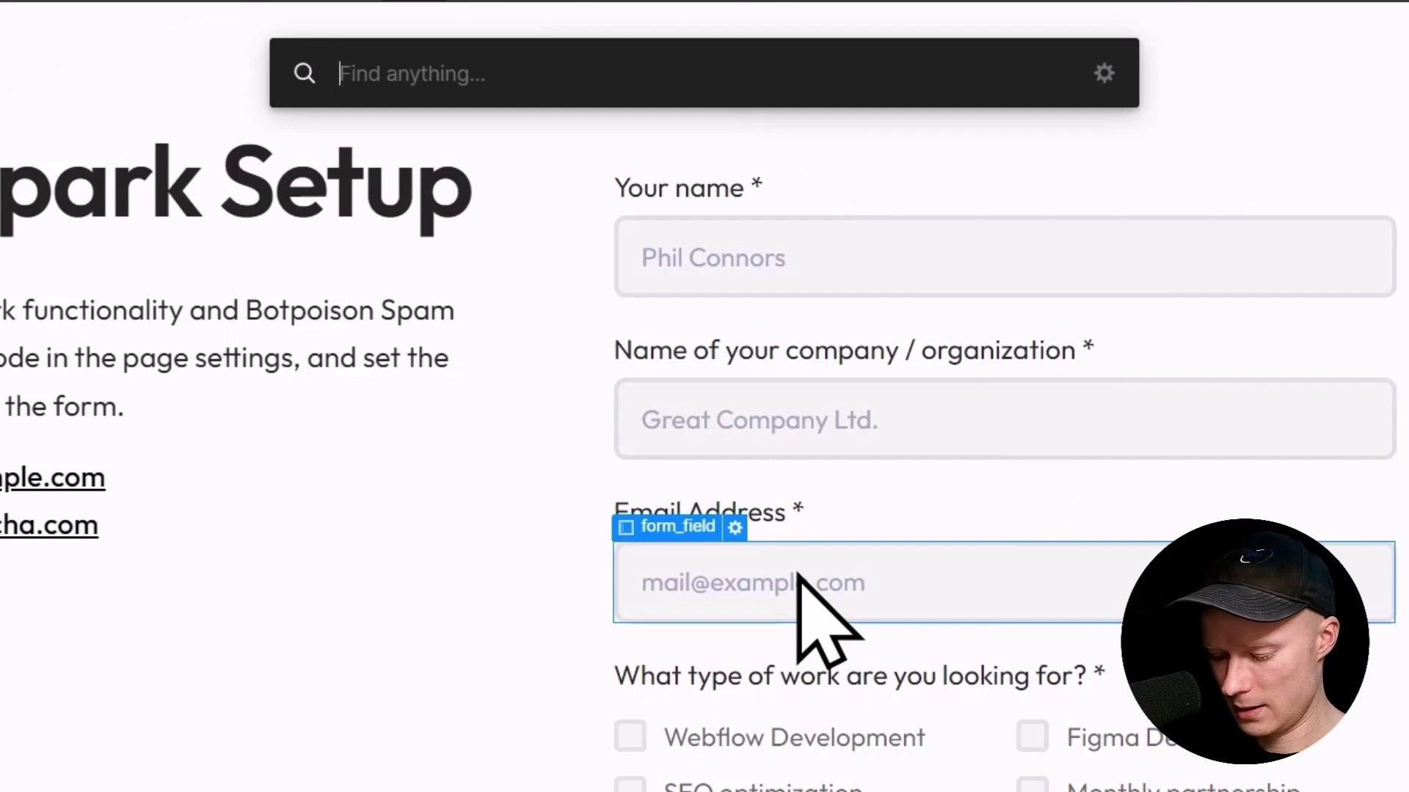
type("emb")
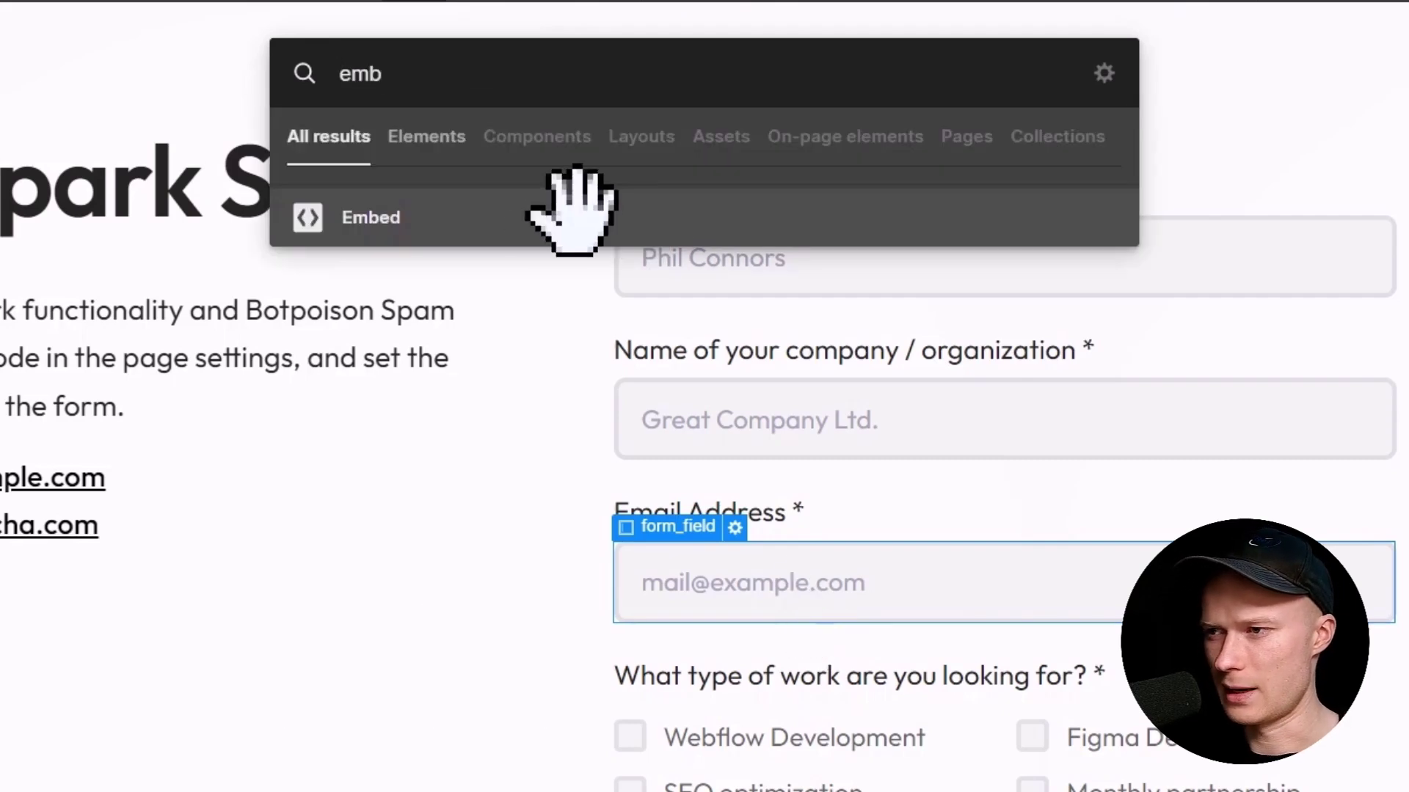
left_click(367, 192)
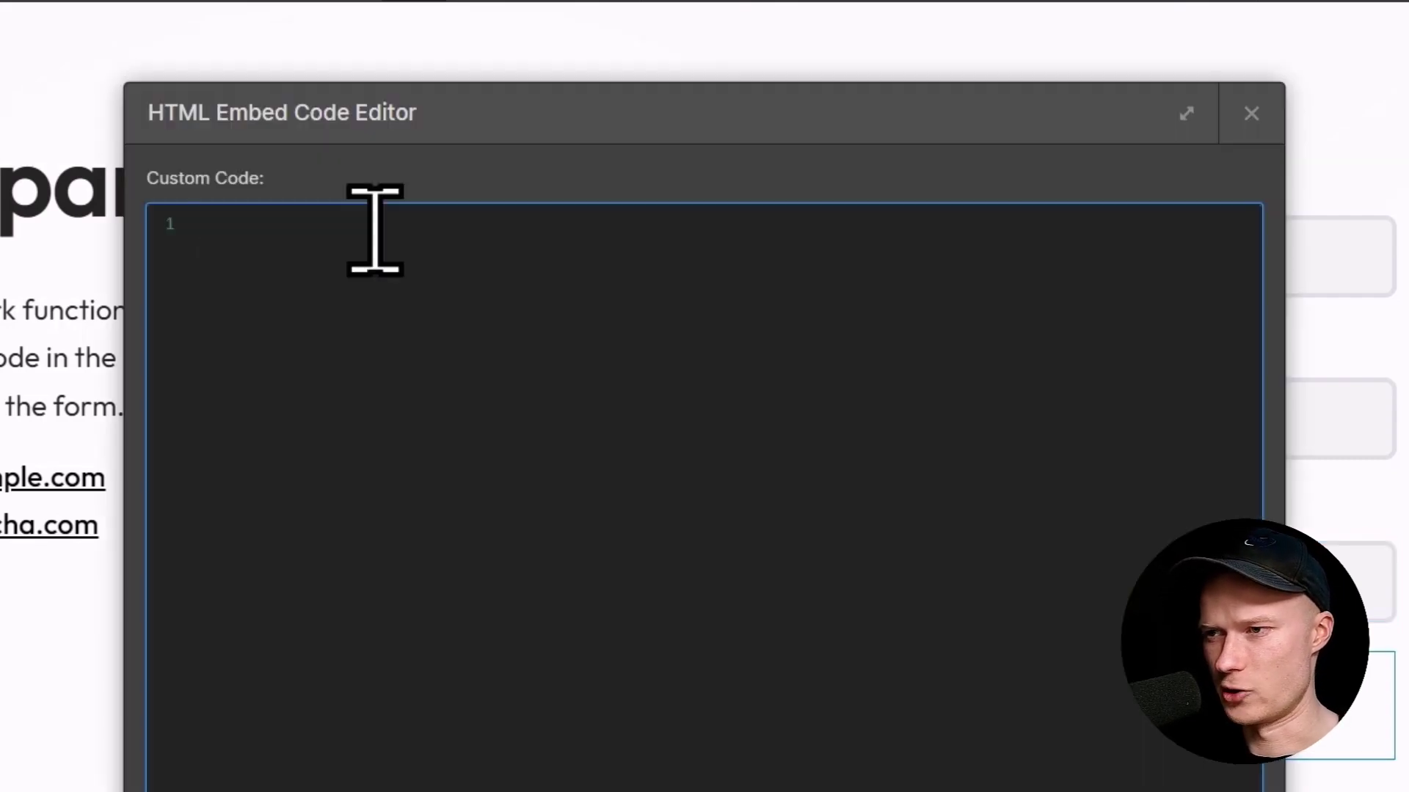
Step: Paste the honeypot checkbox code, set its name to 'custom-field', and save the embed
key("ctrl+v")
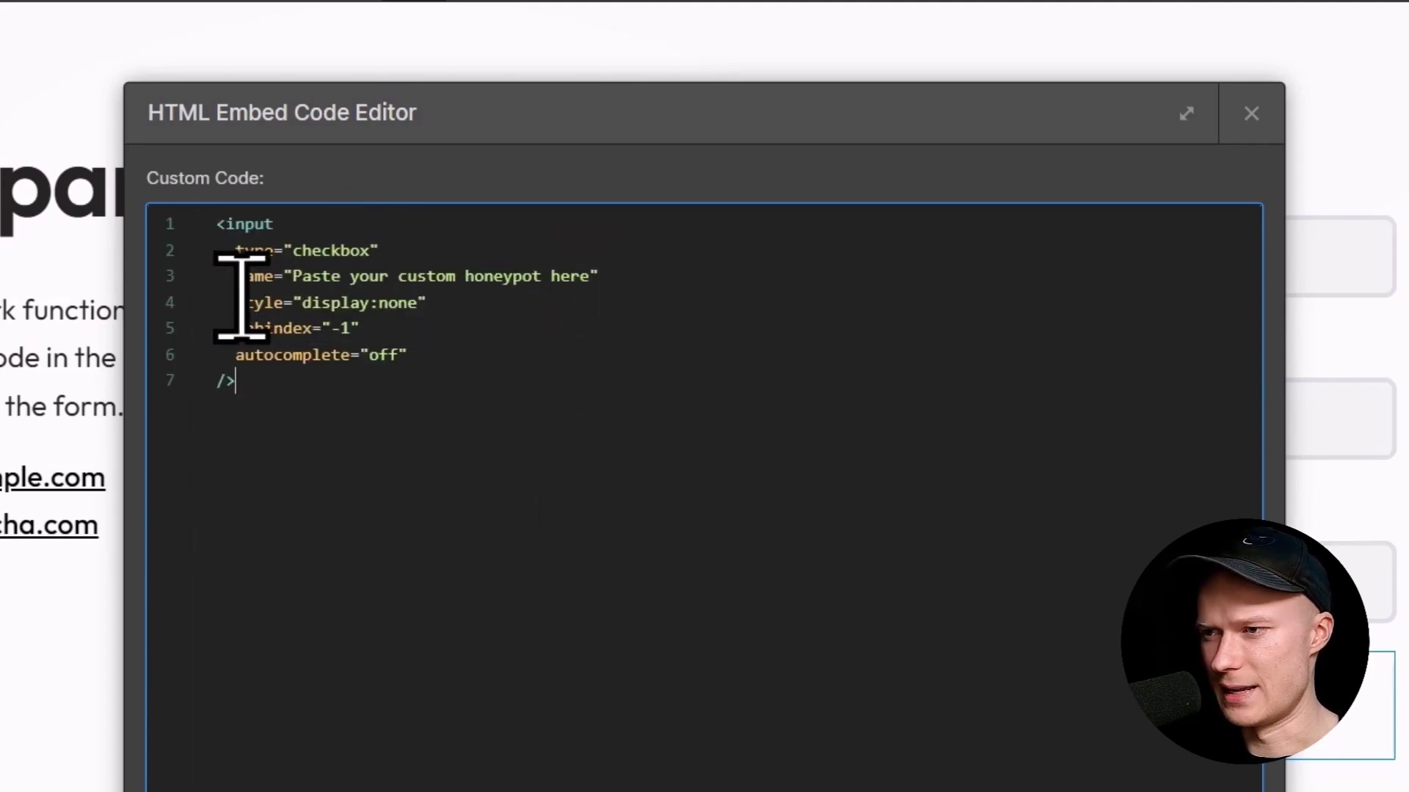
left_click_drag(293, 276, 591, 275)
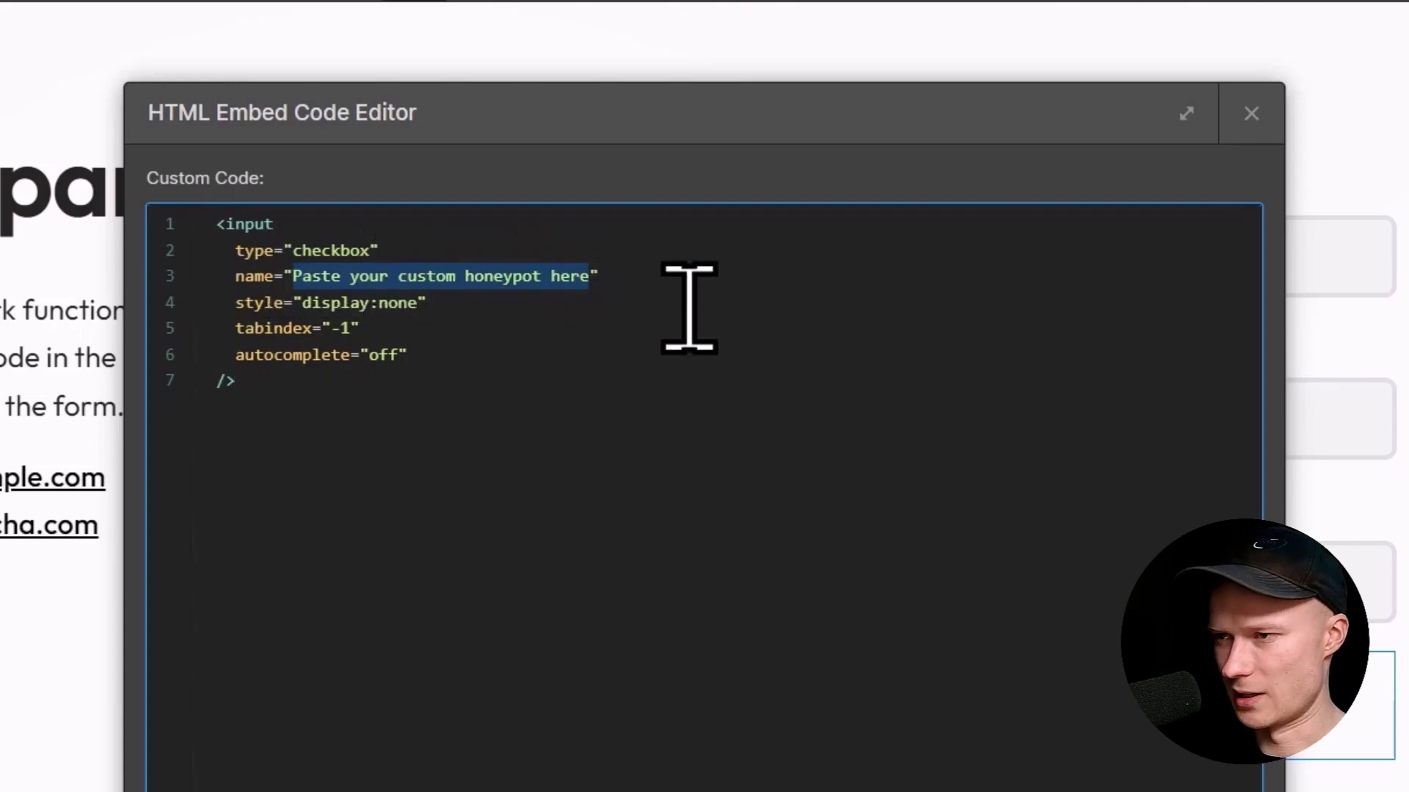
key("BackSpace")
type("custom-field")
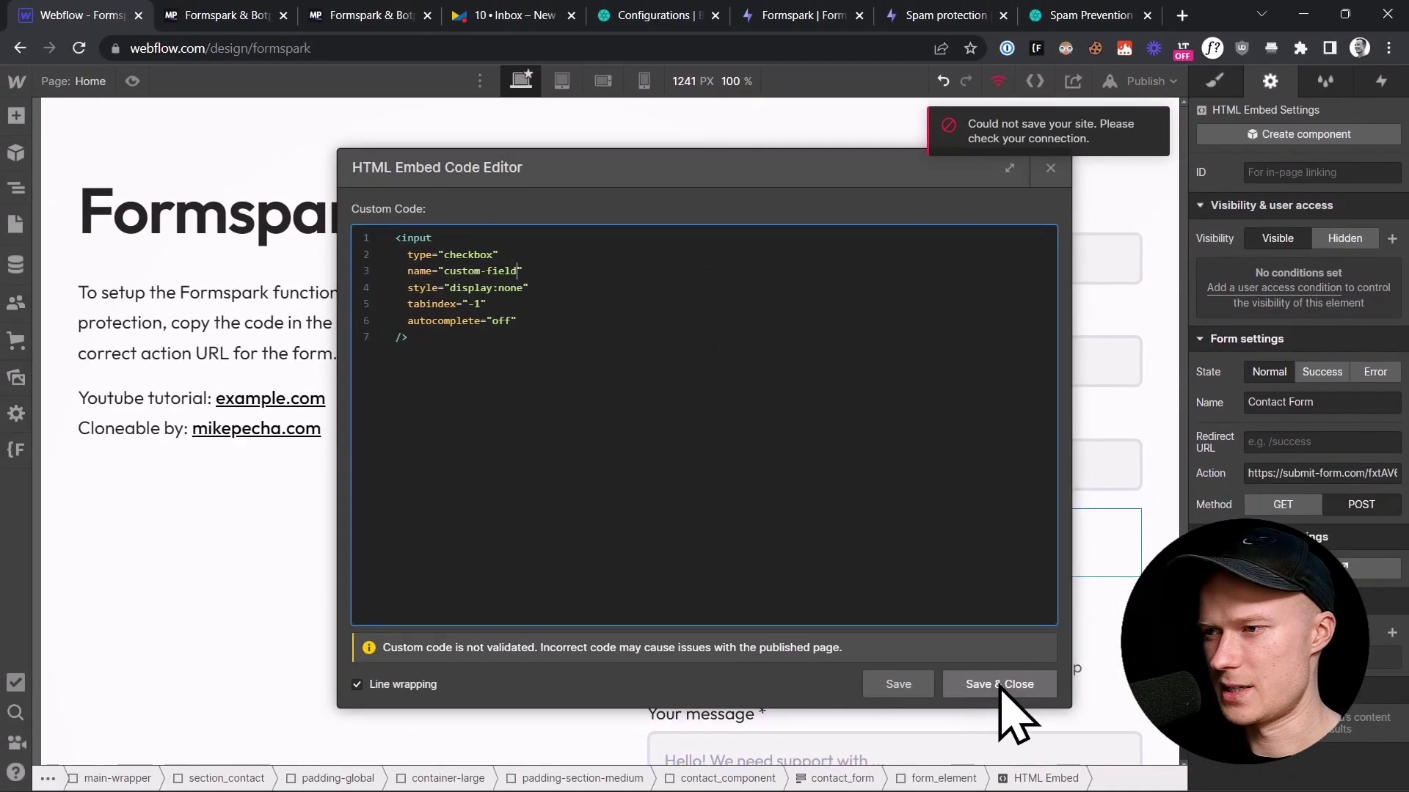
left_click(1000, 683)
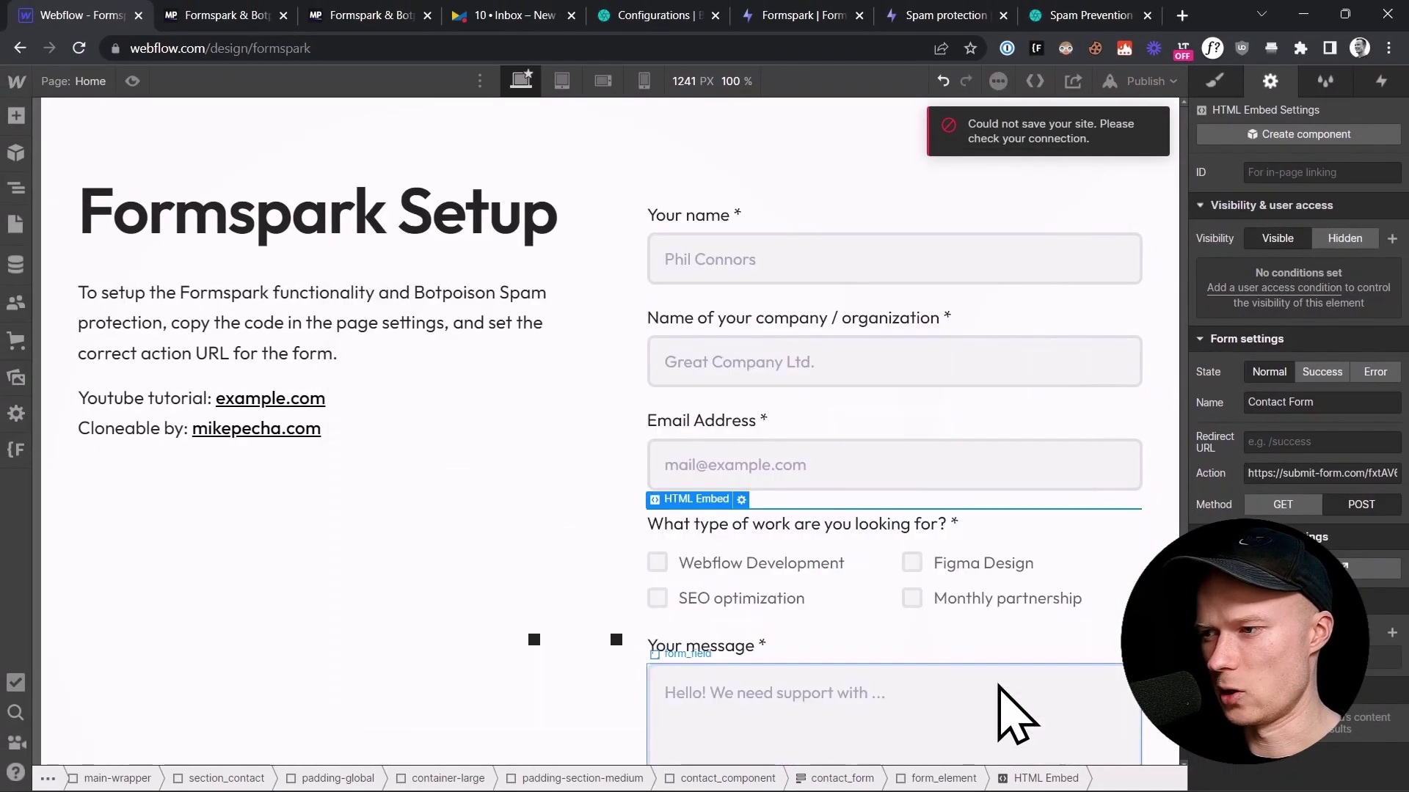
left_click(133, 81)
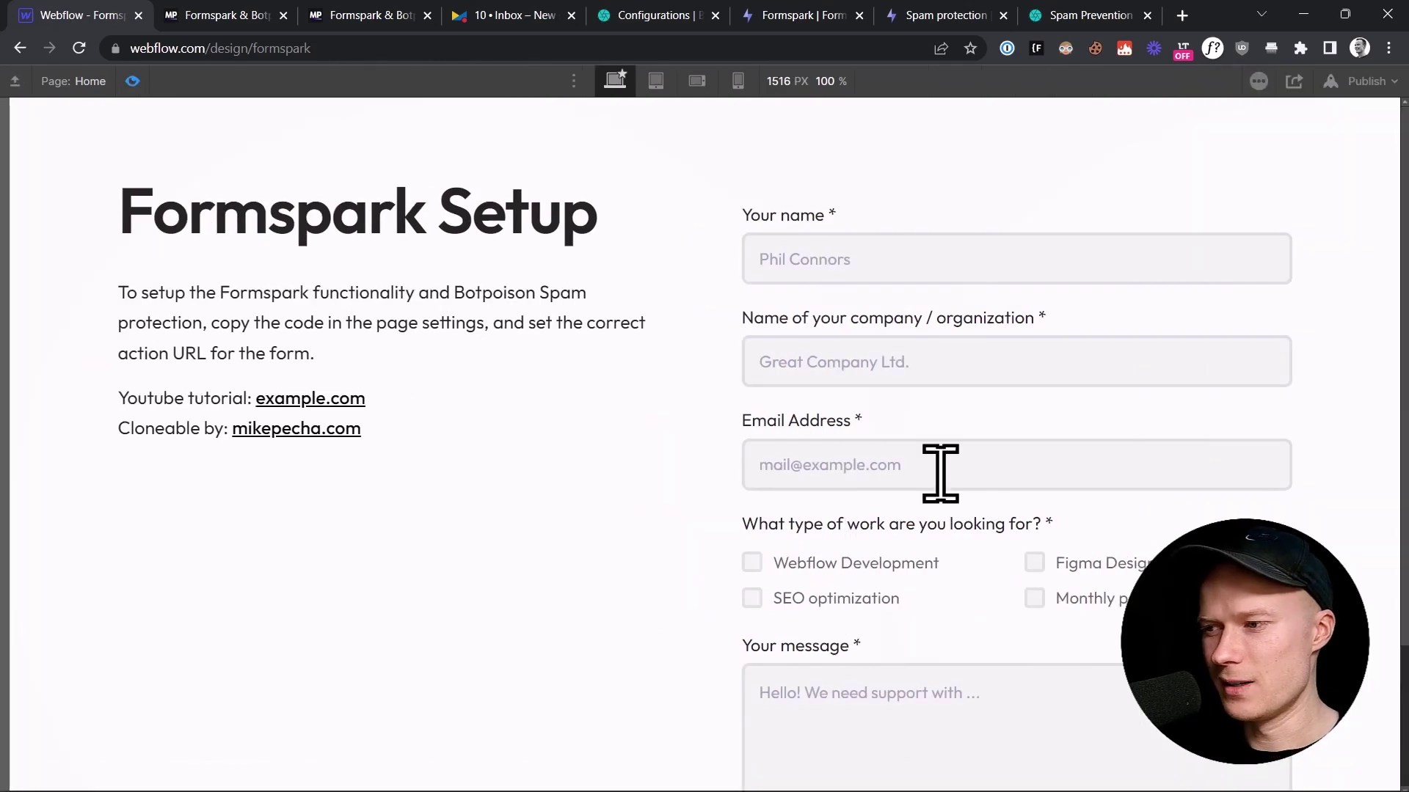
scroll(763, 630, "down", 3)
left_click(826, 693)
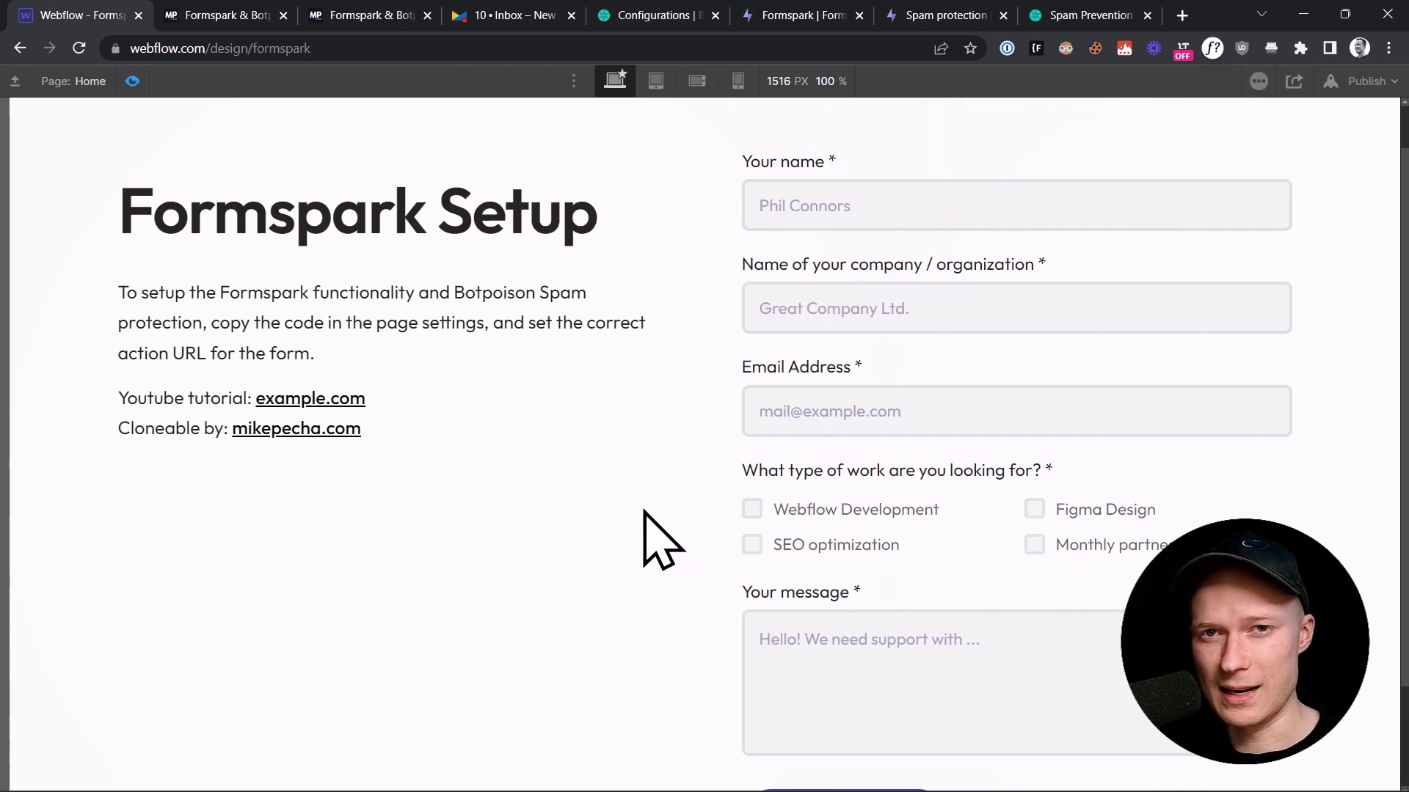
left_click(133, 82)
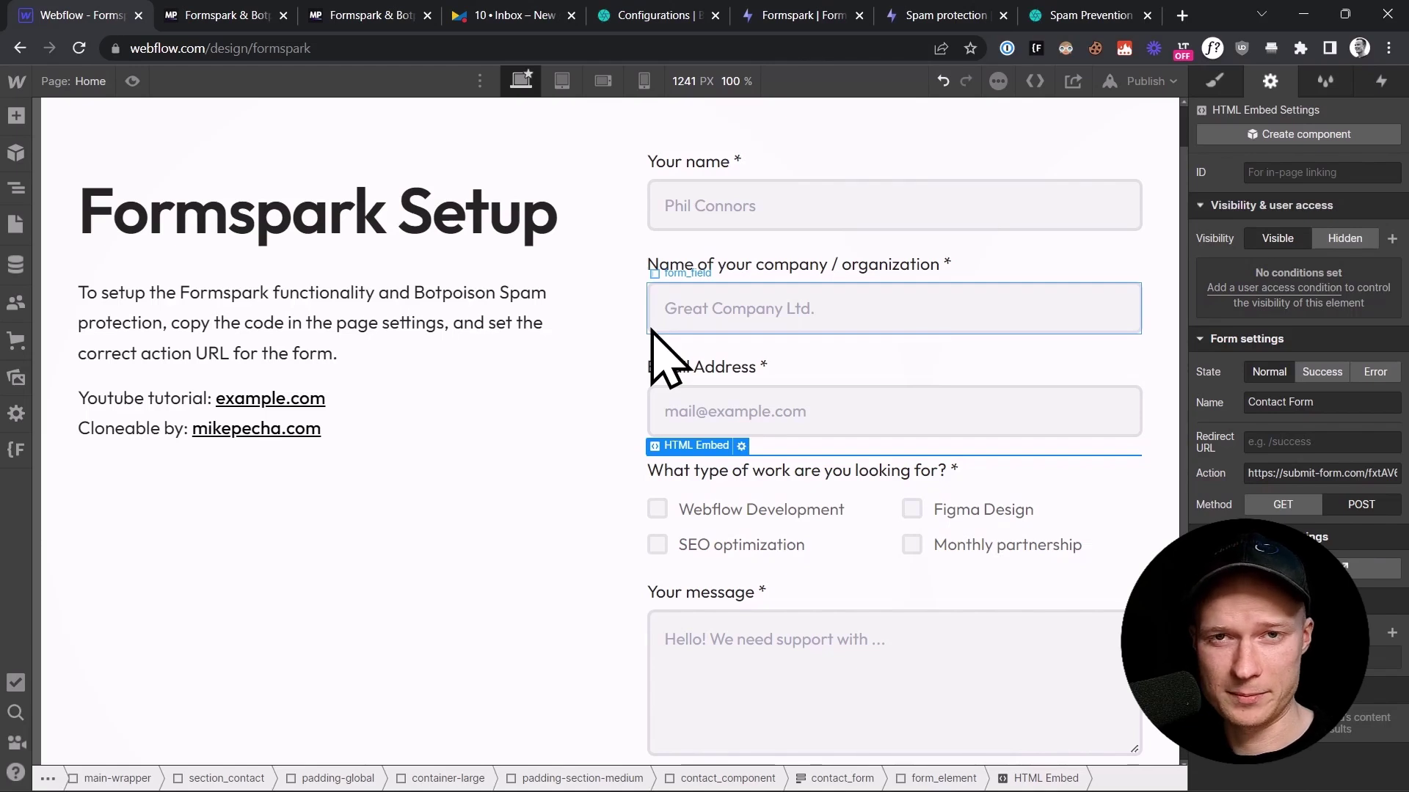
left_click(472, 519)
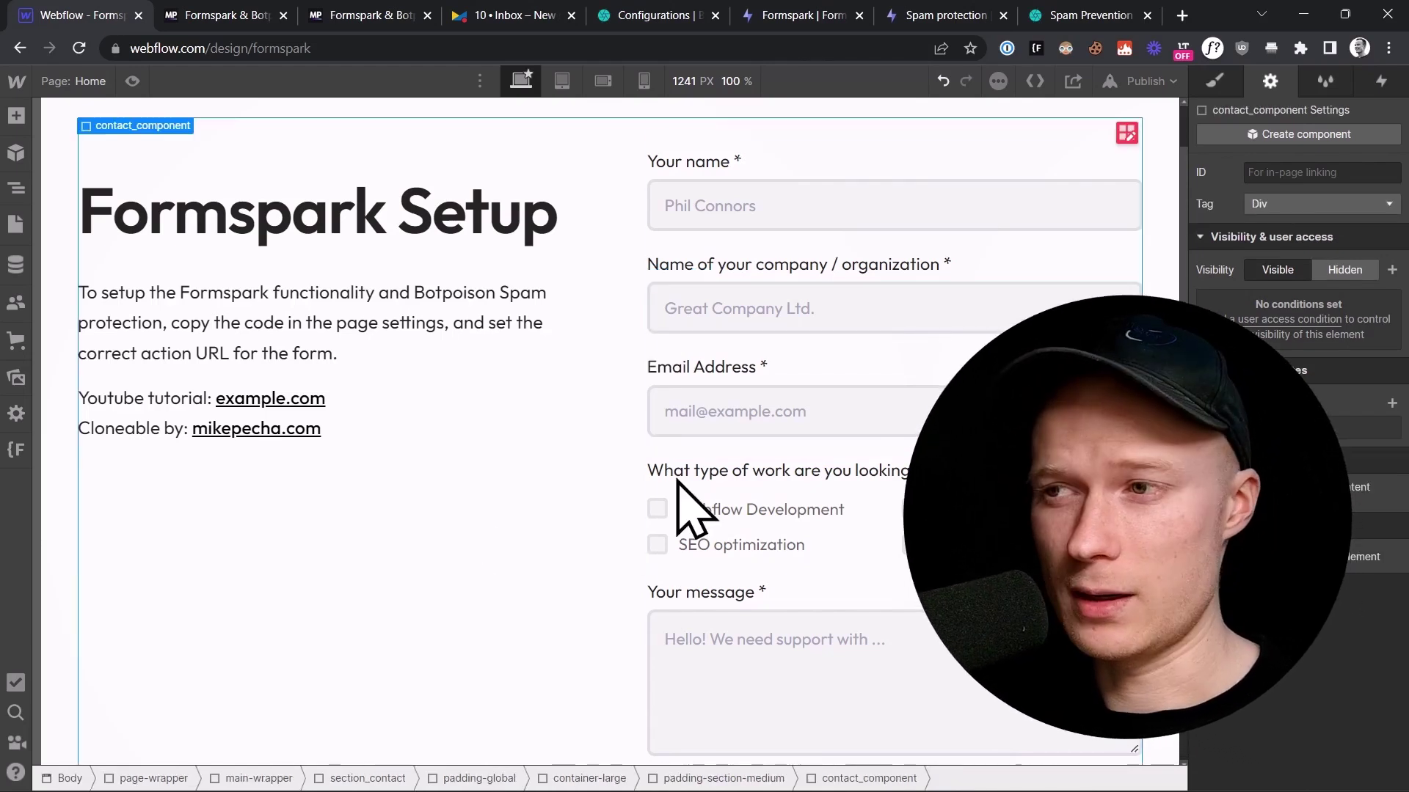